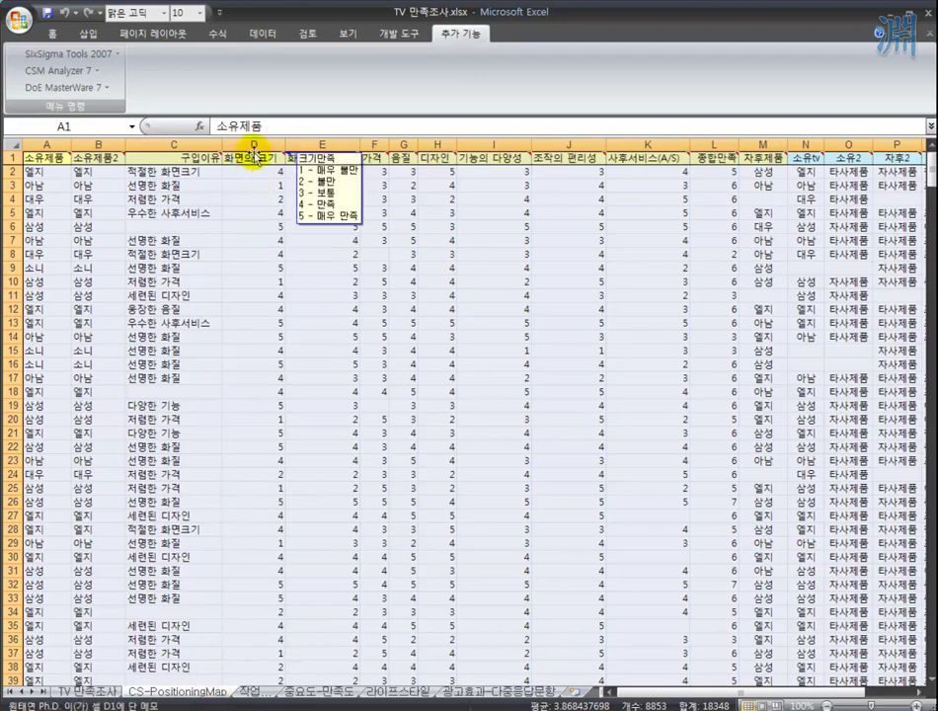
Step: Review the satisfaction columns D:K on the CS-PositioningMap sheet and the importance columns B:I on the 중요도-만족도 sheet
drag(264, 146, 657, 160)
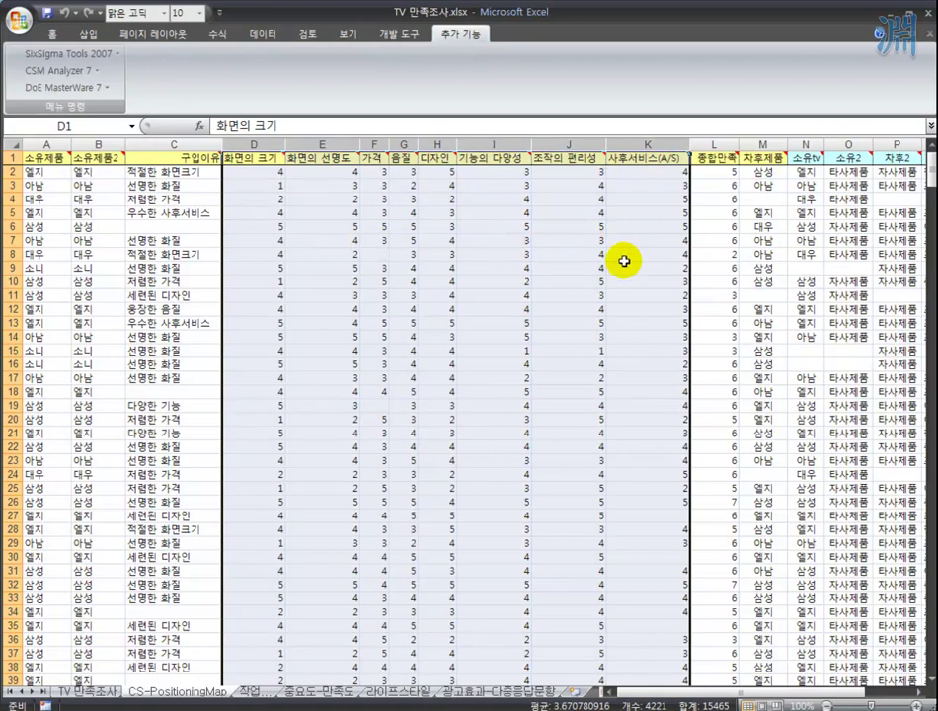
click(289, 695)
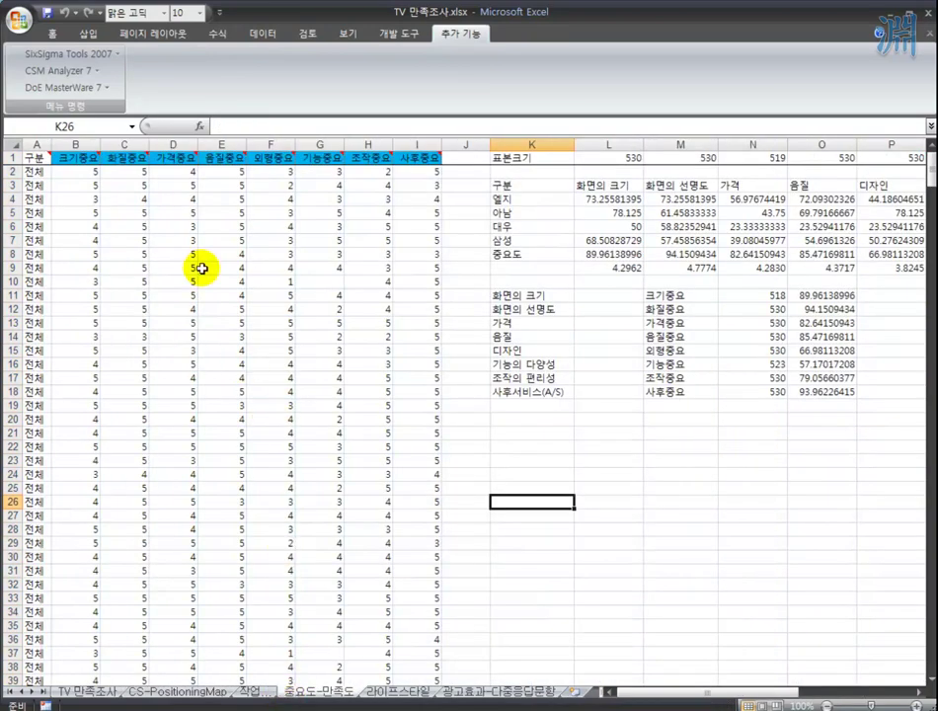
drag(77, 144, 416, 145)
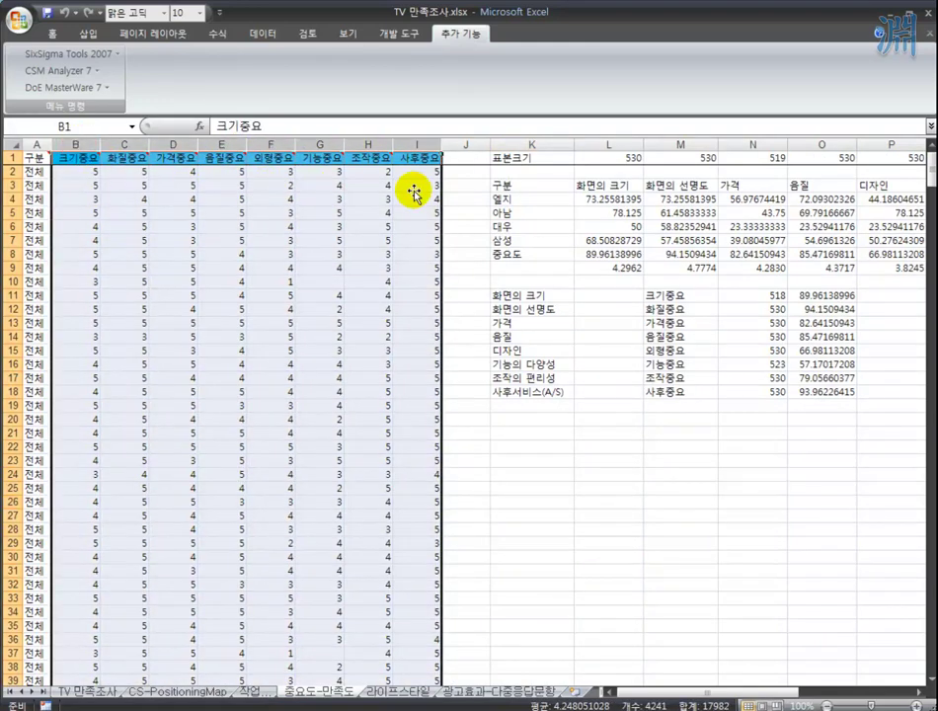
Step: Clear the importance percentages in O11:O18 on the 중요도-만족도 sheet
click(825, 295)
drag(825, 295, 812, 399)
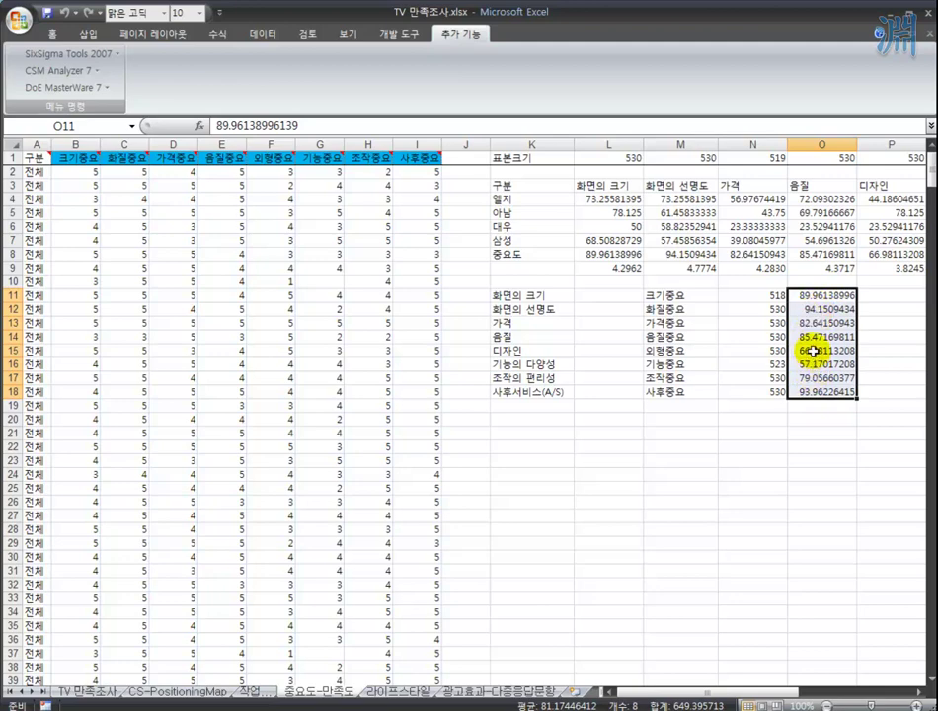
key(Delete)
click(823, 298)
click(819, 365)
click(812, 392)
drag(814, 295, 814, 395)
click(825, 326)
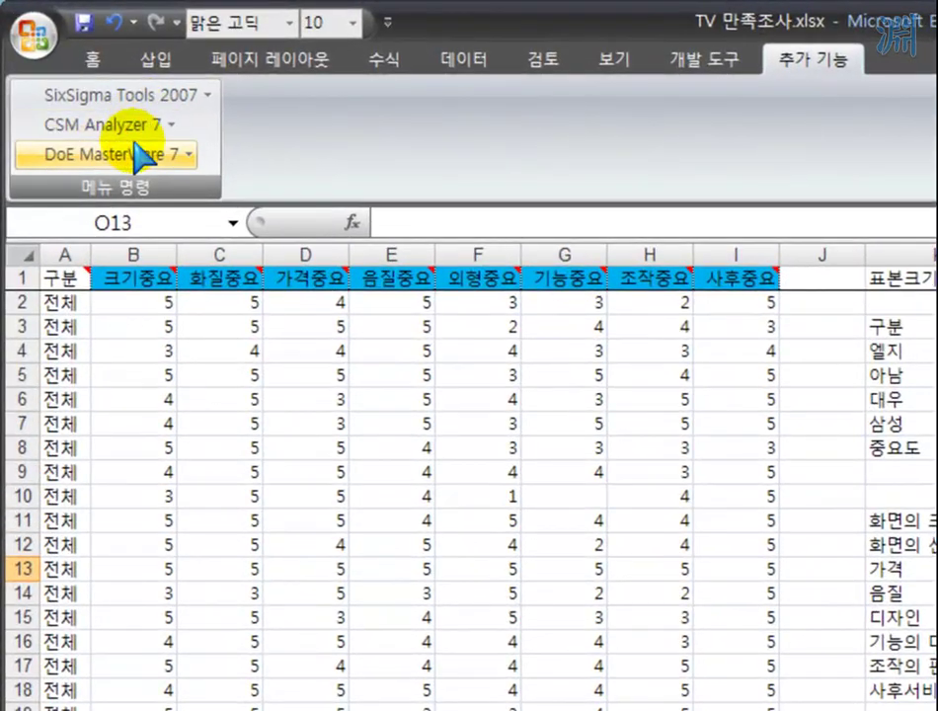
Step: Open the Gap 분석 module of CSM Analyzer 7 and go to its data input sheet
click(94, 90)
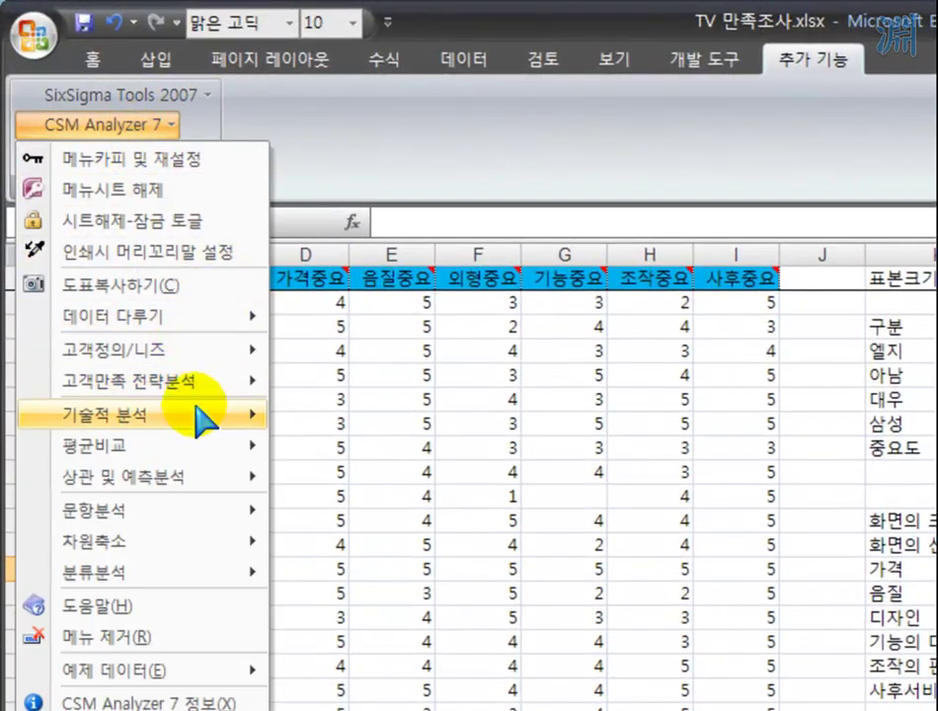
mouse_move(197, 377)
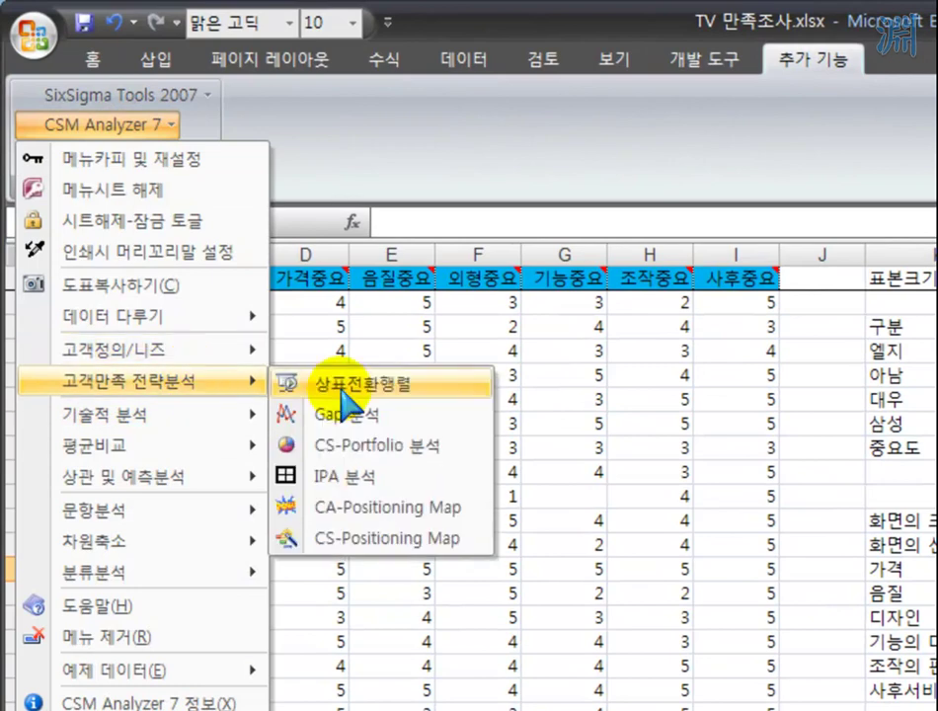
click(374, 408)
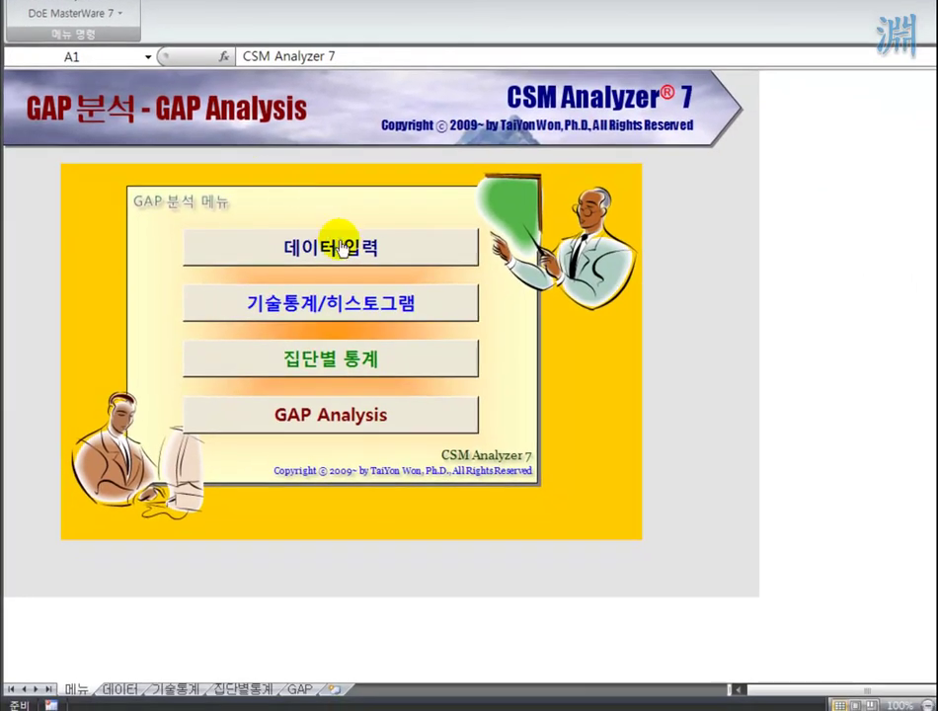
click(341, 247)
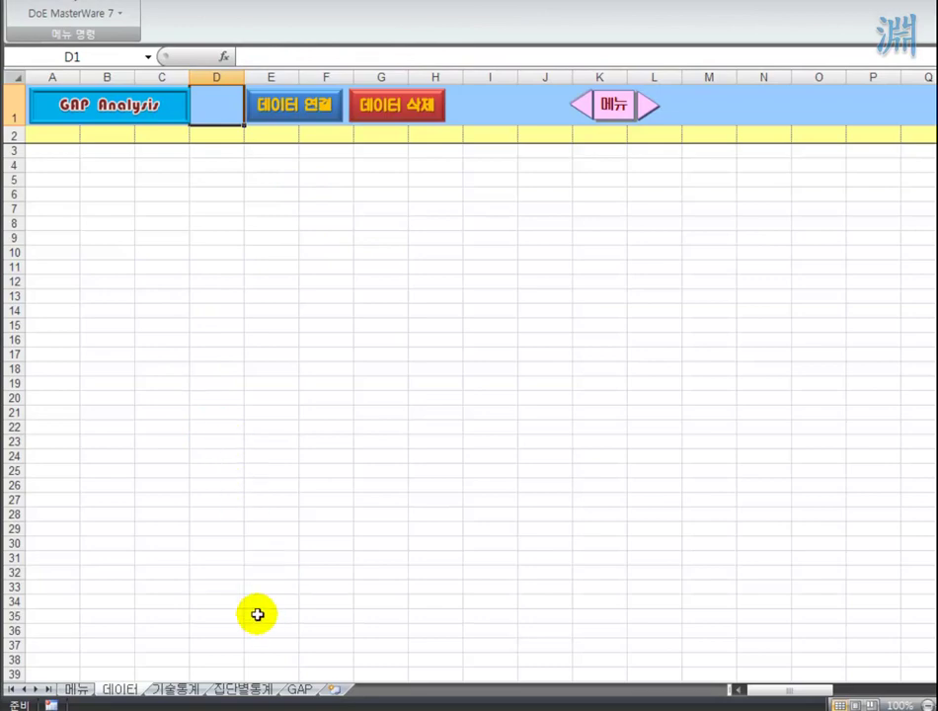
Step: Look over the module's 집단별통계 and GAP sheets and return to the 데이터 sheet
click(237, 690)
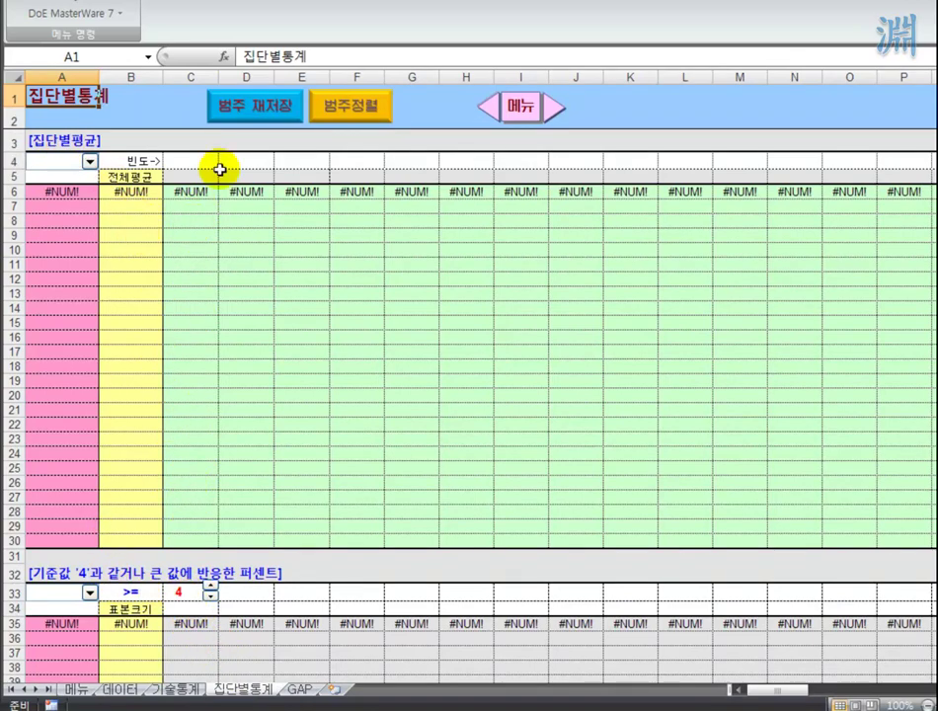
click(306, 693)
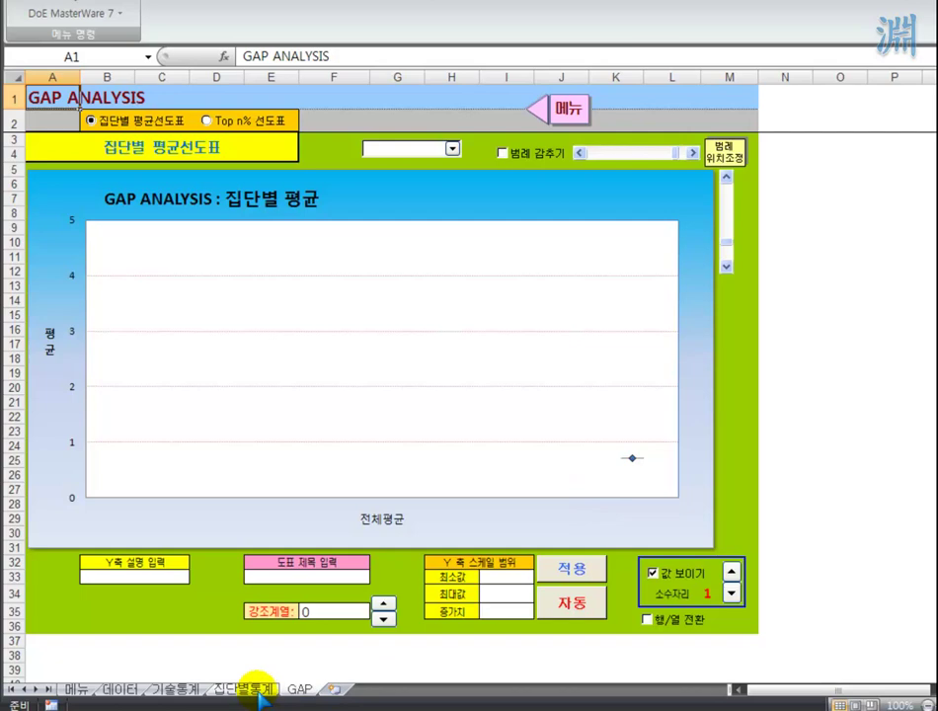
click(126, 691)
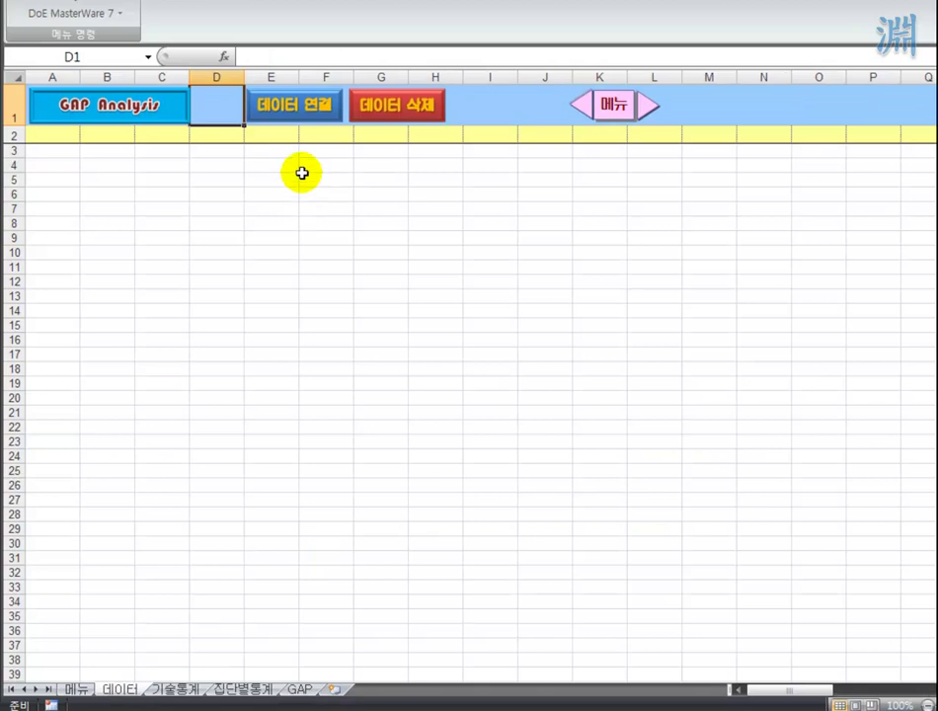
Step: Link the whole importance table in columns A:I of the 중요도-만족도 sheet to the GAP module, with 구분 as the group variable
click(304, 119)
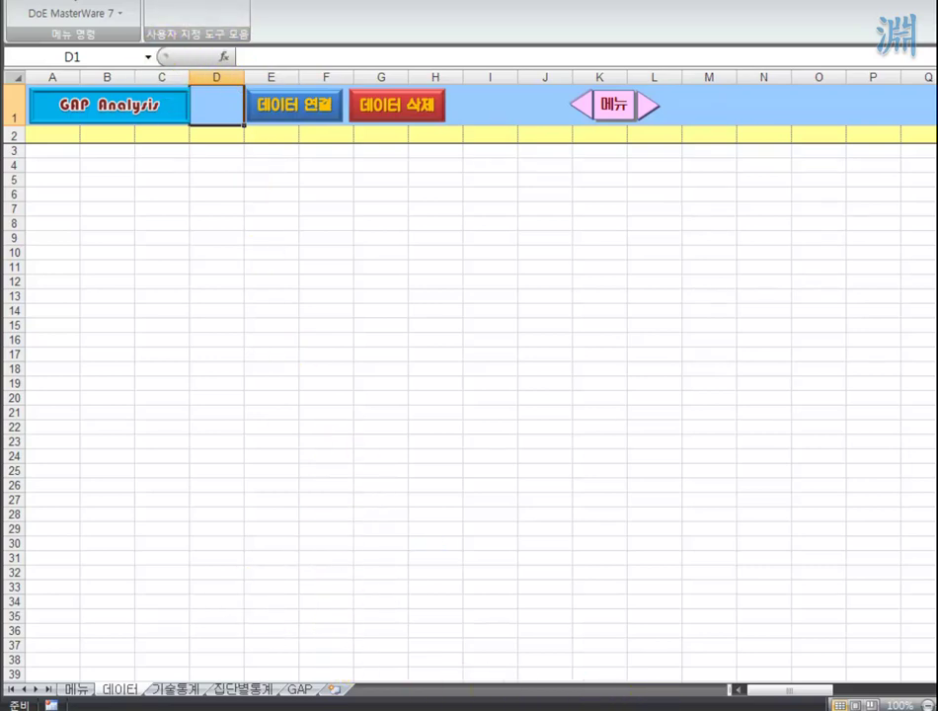
click(662, 710)
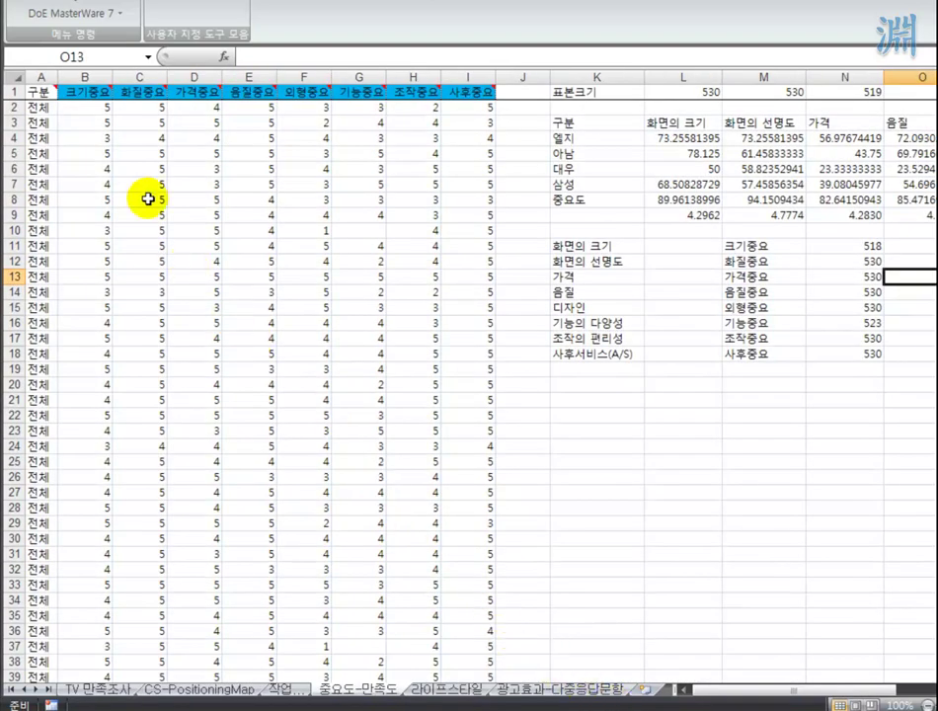
click(76, 168)
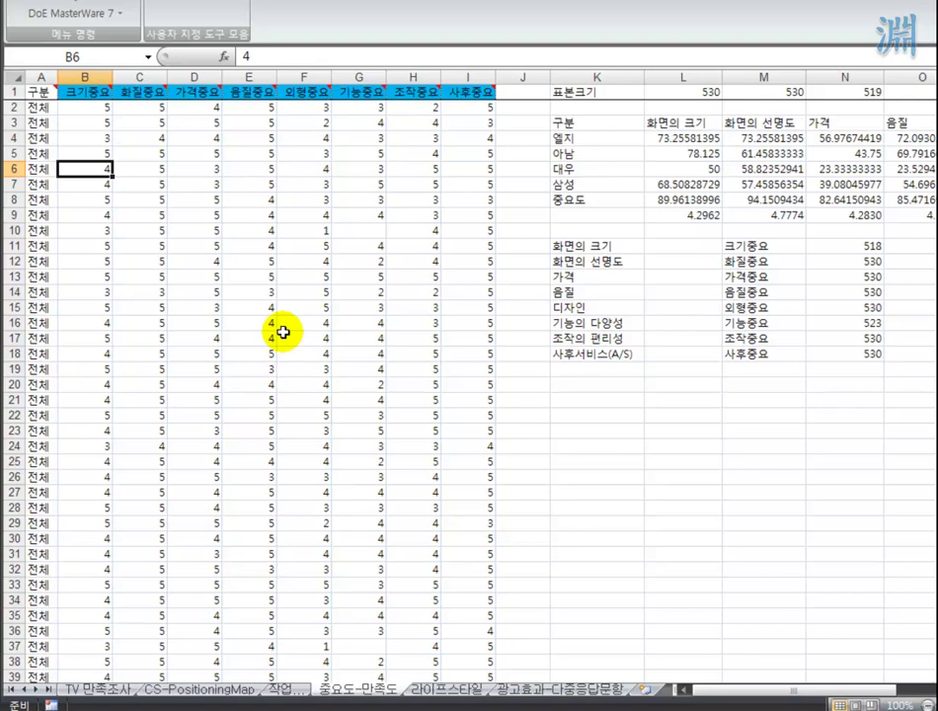
key(ctrl+Home)
key(ctrl+a)
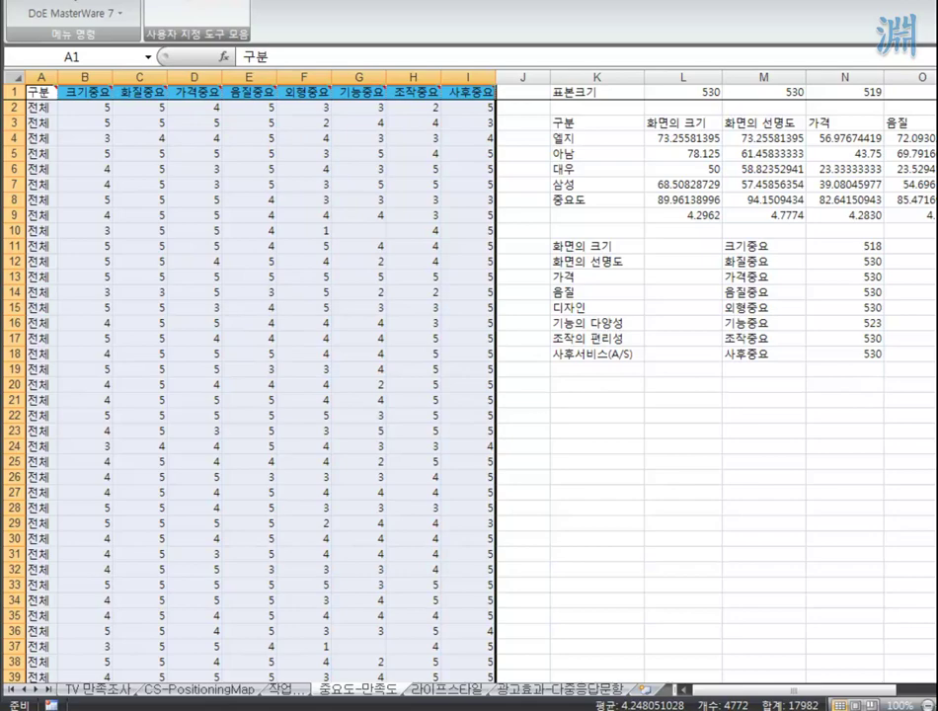
click(173, 18)
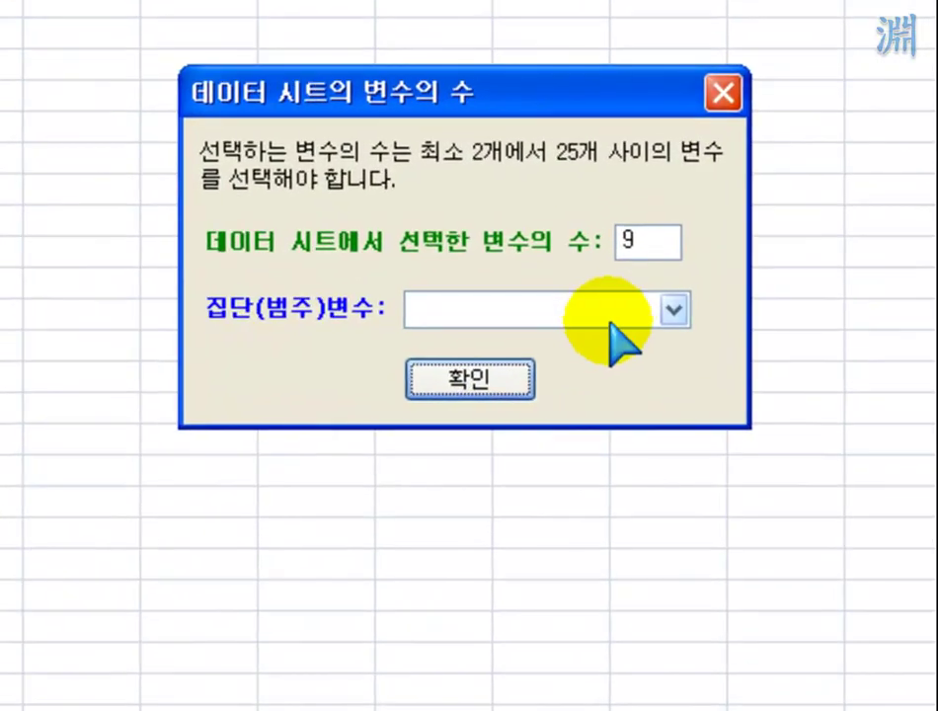
click(613, 313)
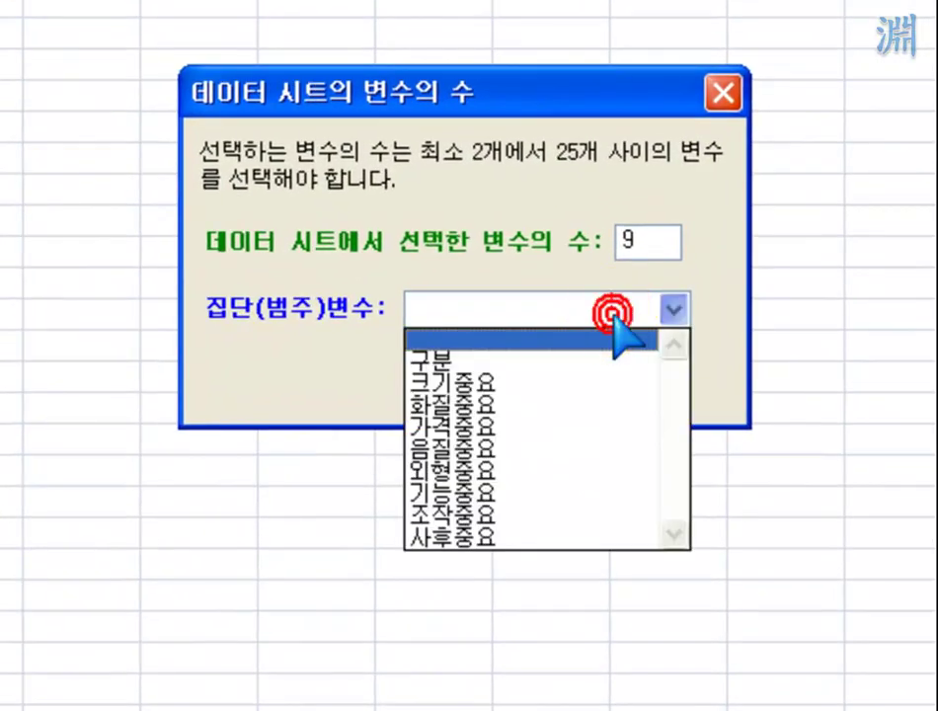
click(556, 363)
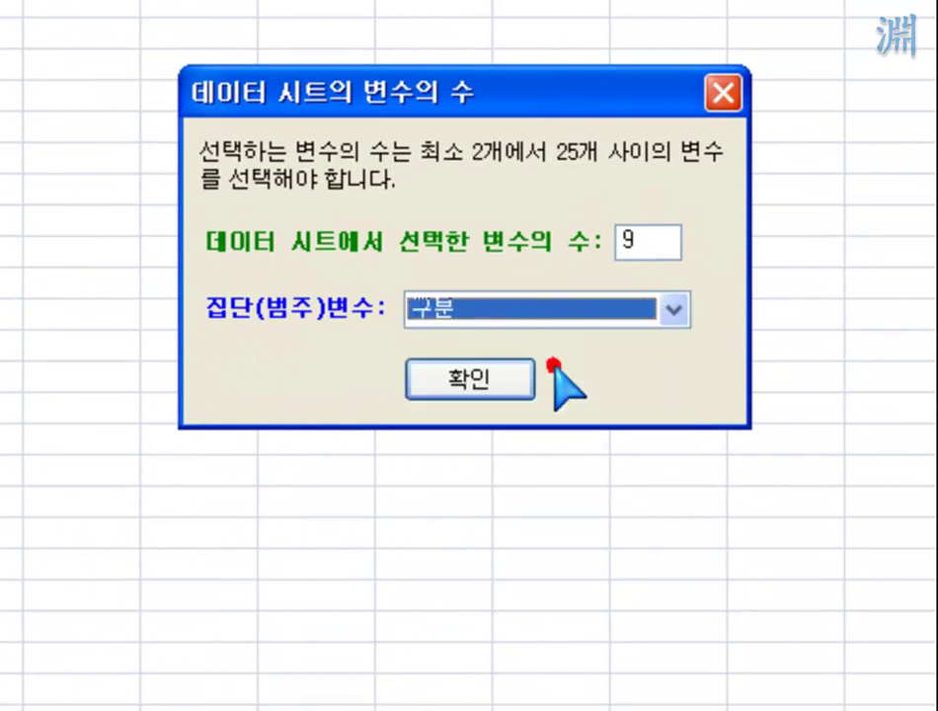
click(504, 373)
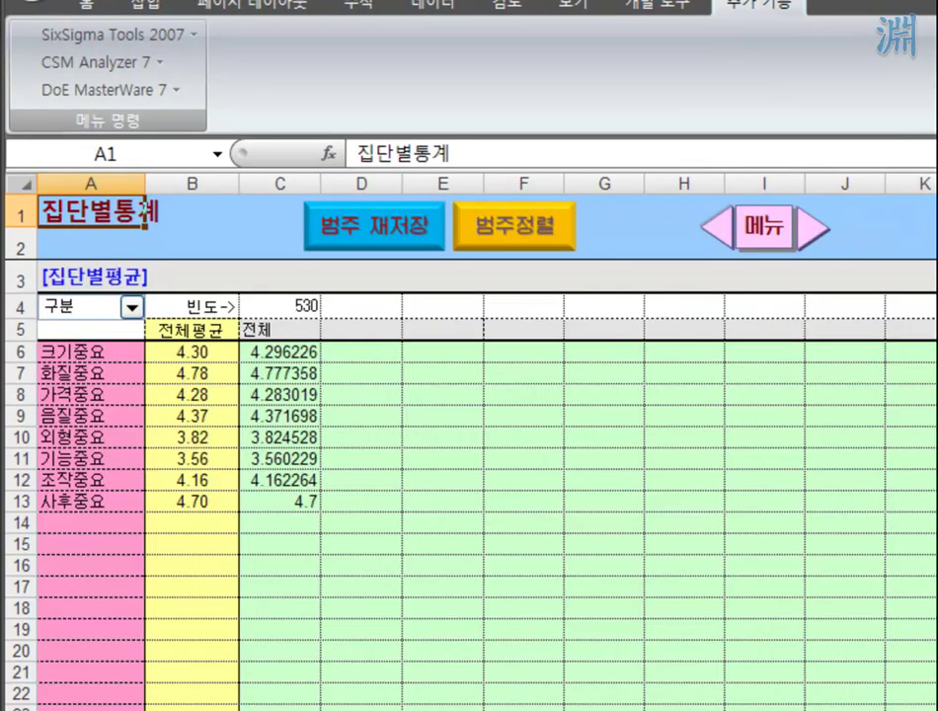
Step: Copy the percentages in C35:C42 of the 집단별통계 sheet and paste them as values from O11 on the 중요도-만족도 sheet
scroll(294, 651, down, 9)
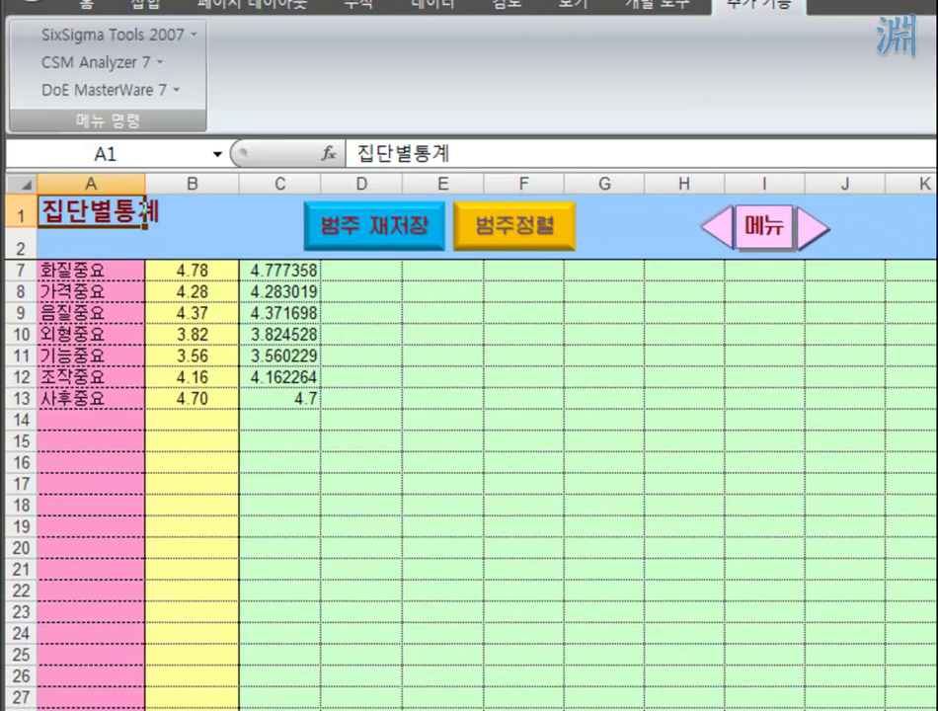
scroll(294, 651, up, 1)
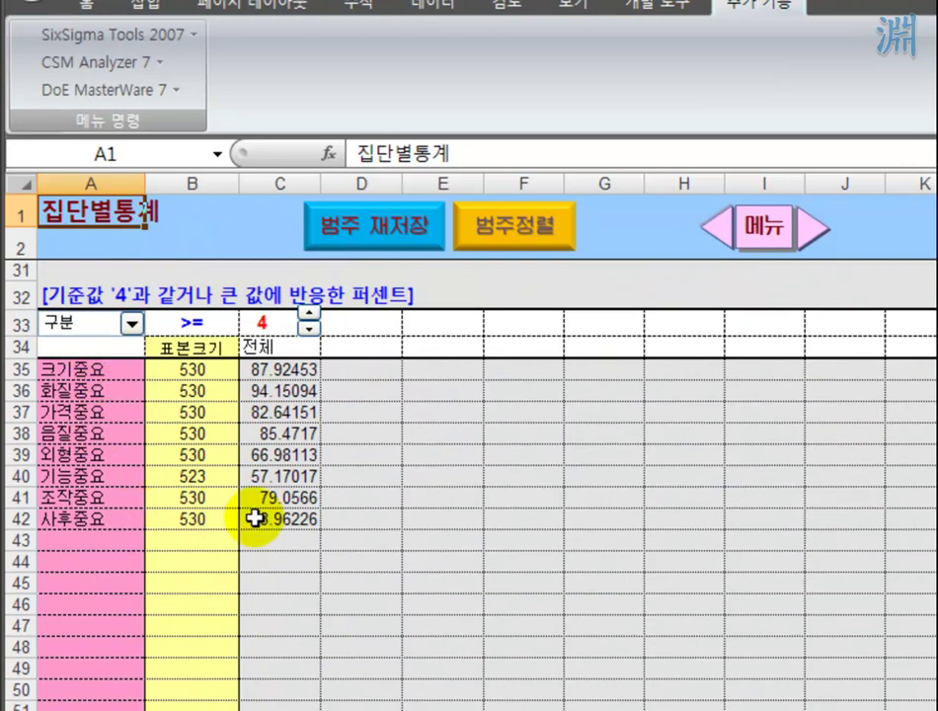
drag(297, 371, 293, 521)
key(ctrl+c)
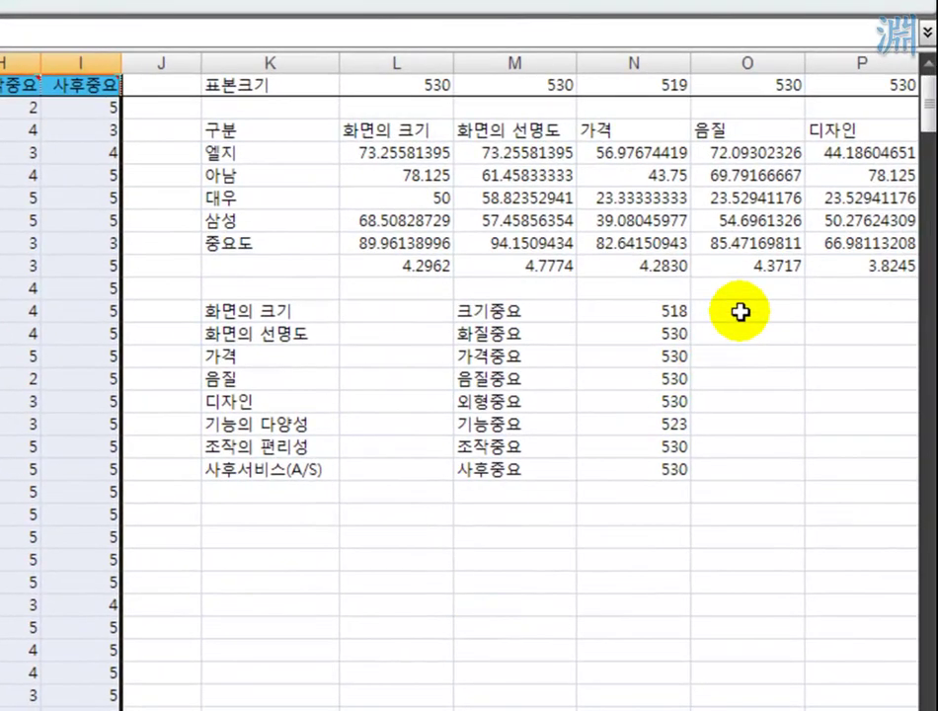
click(741, 310)
right_click(740, 311)
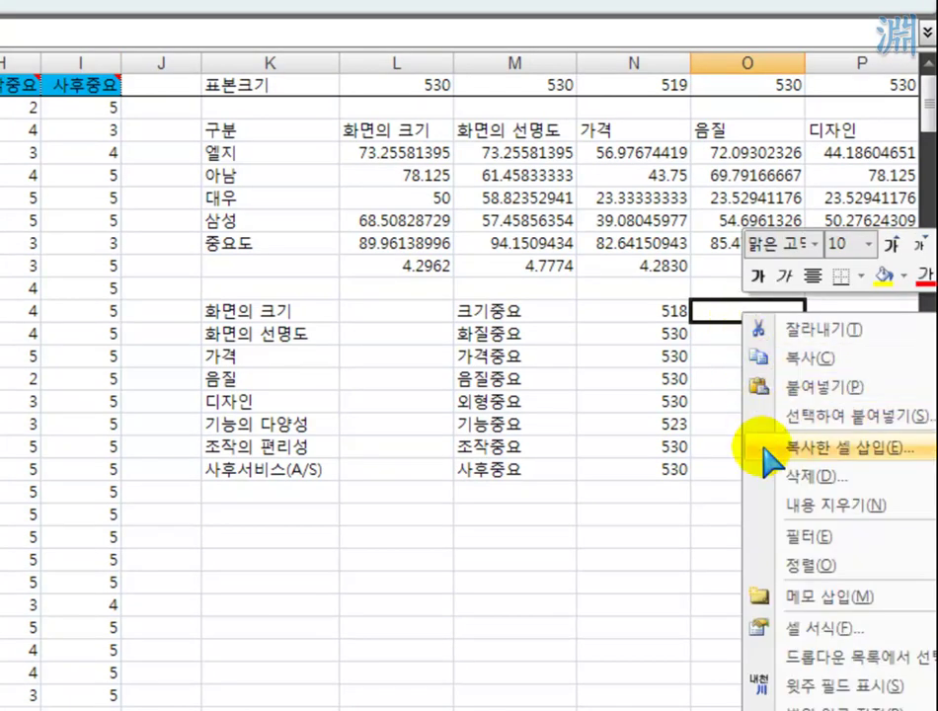
click(794, 415)
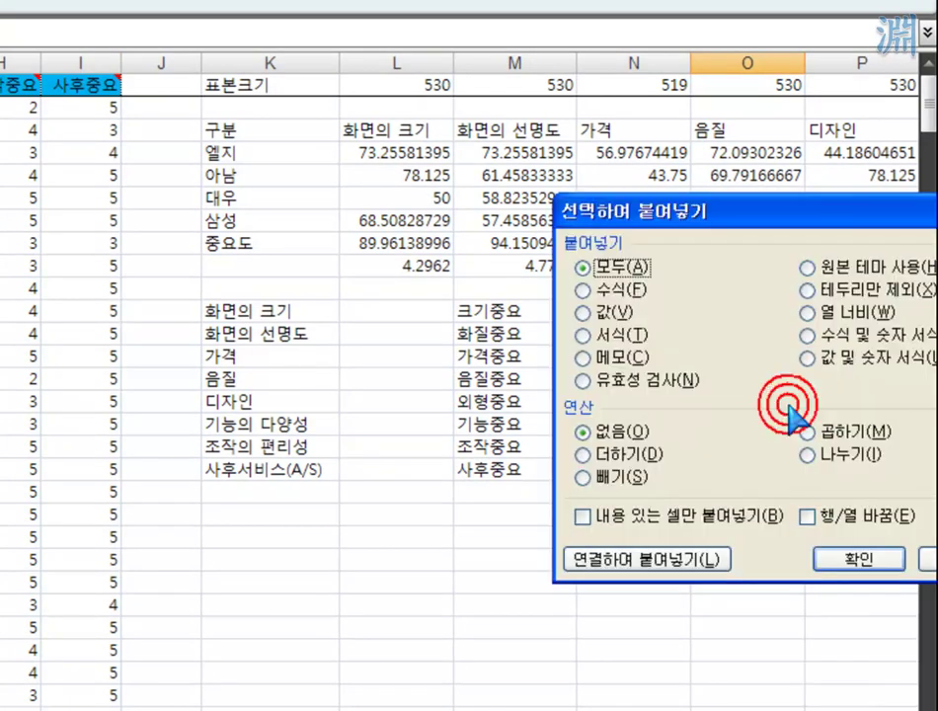
click(610, 314)
click(856, 558)
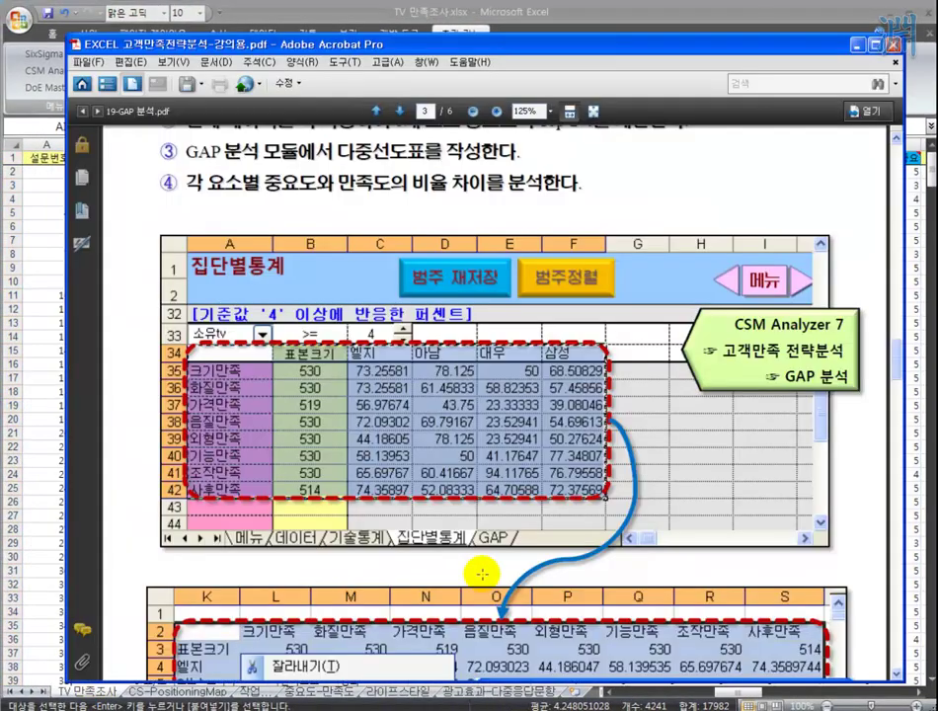
Step: Examine pages 3 to 5 of the GAP 분석 PDF guide in Acrobat for transferring the percentages and preparing the combined table
scroll(483, 573, down, 1)
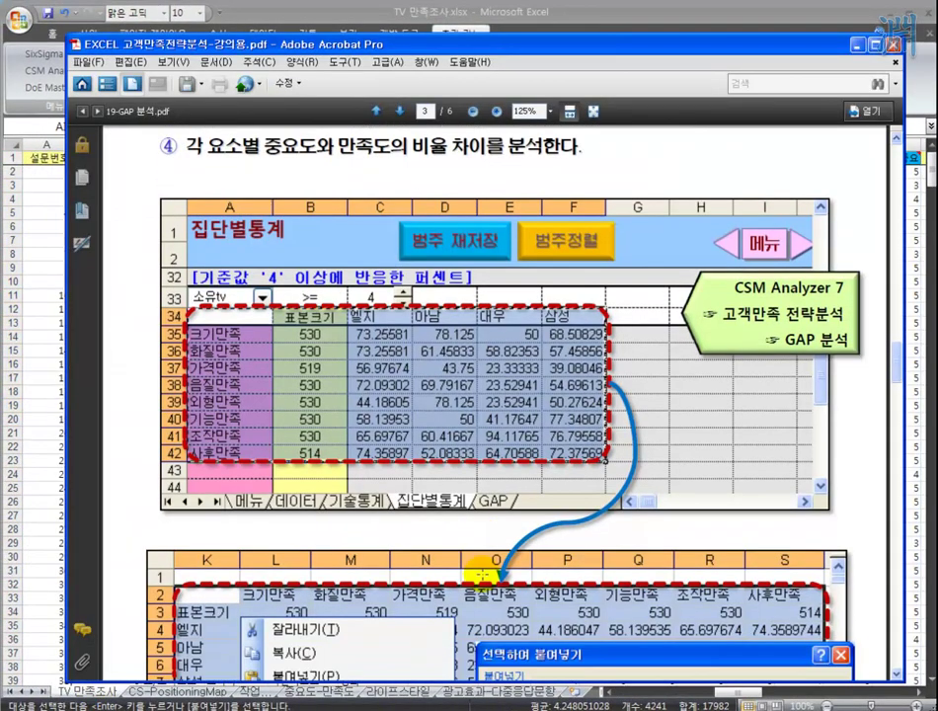
scroll(483, 573, down, 7)
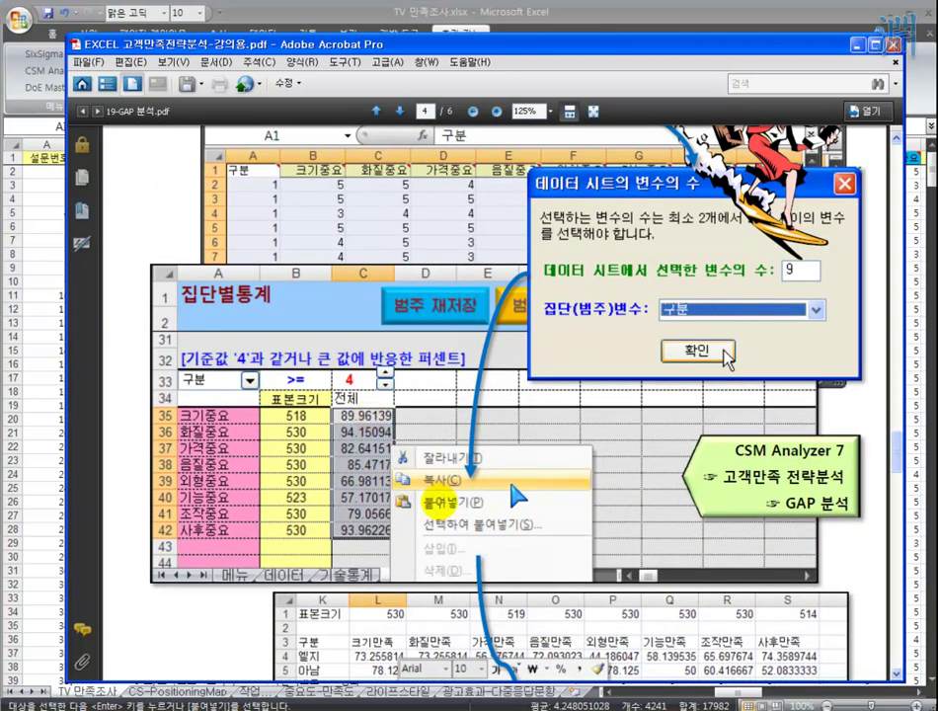
scroll(437, 503, down, 8)
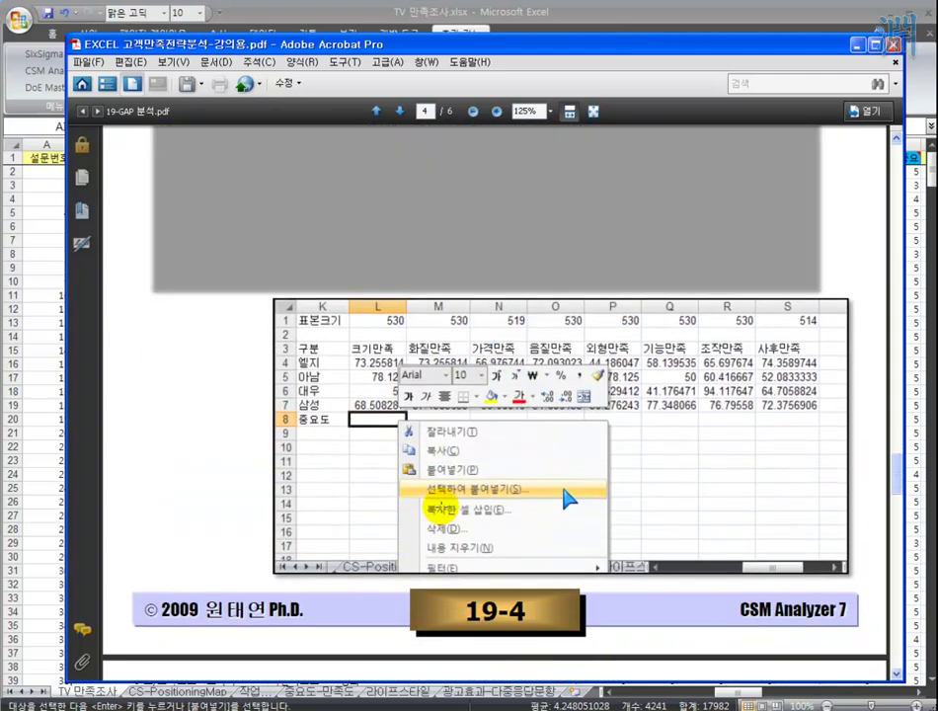
scroll(441, 511, up, 2)
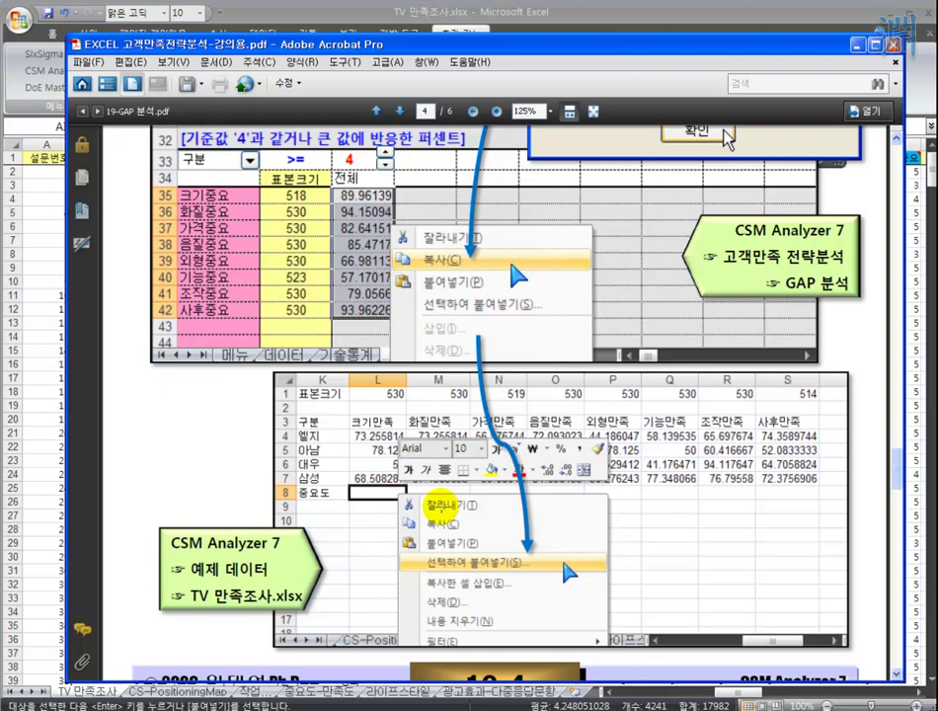
scroll(441, 505, up, 1)
scroll(441, 505, down, 3)
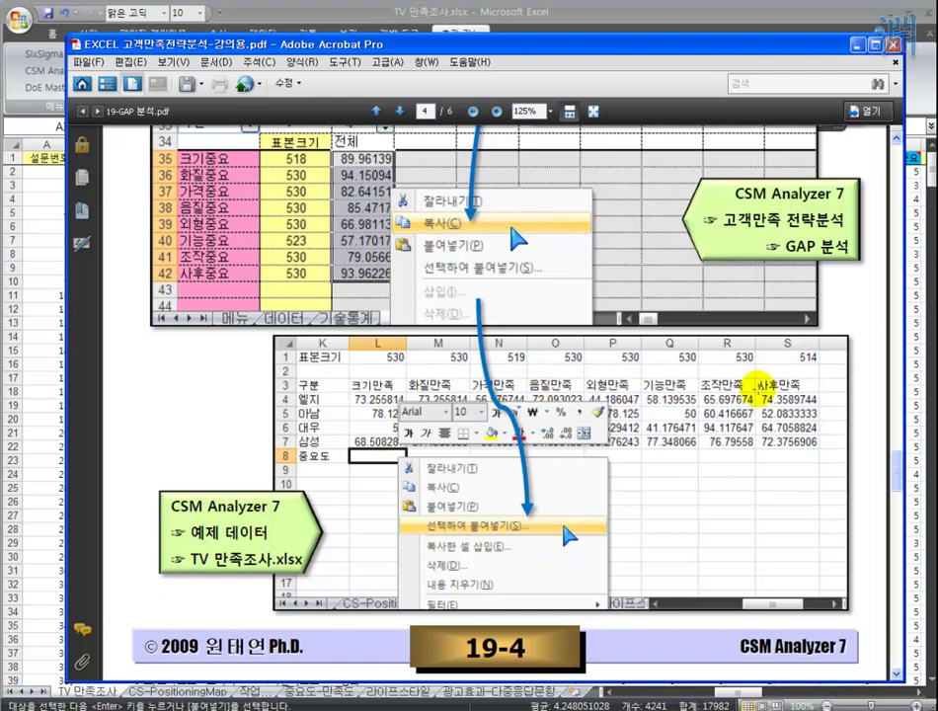
scroll(472, 450, down, 1)
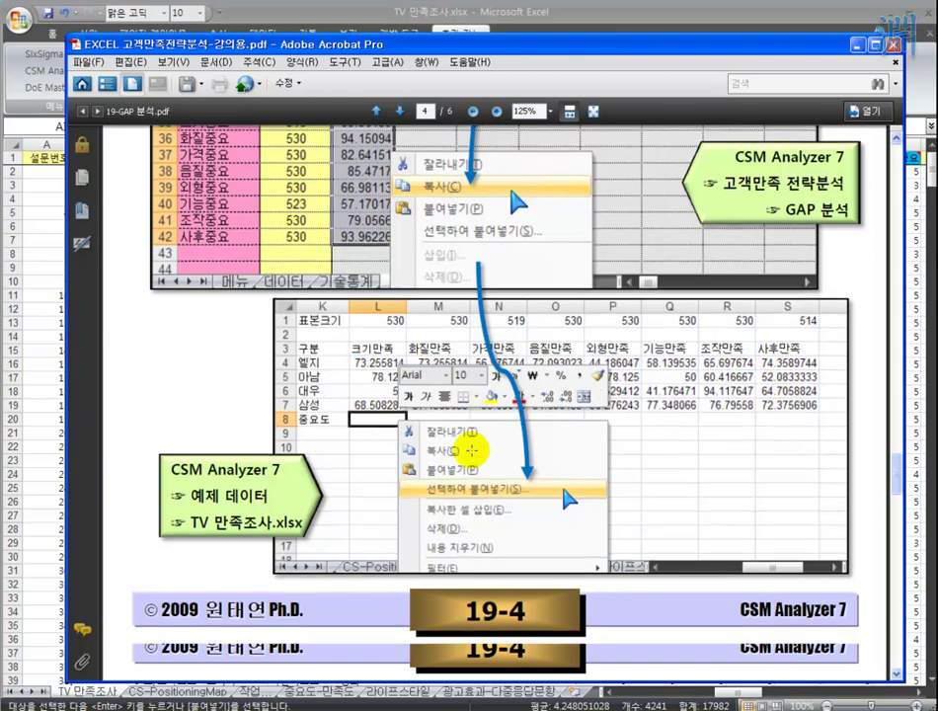
scroll(471, 450, down, 10)
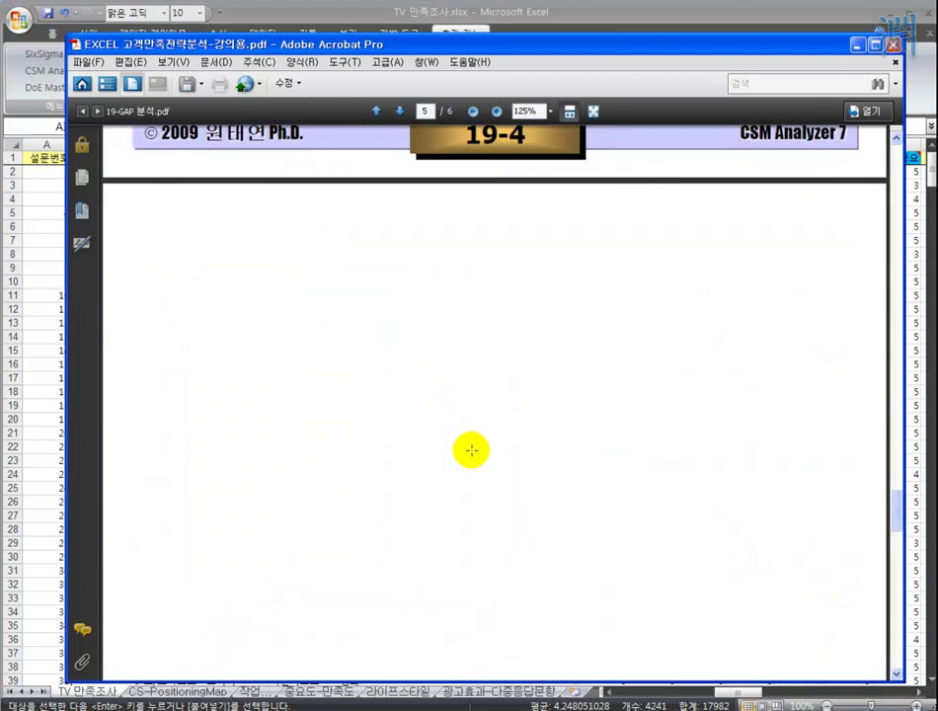
scroll(472, 450, down, 1)
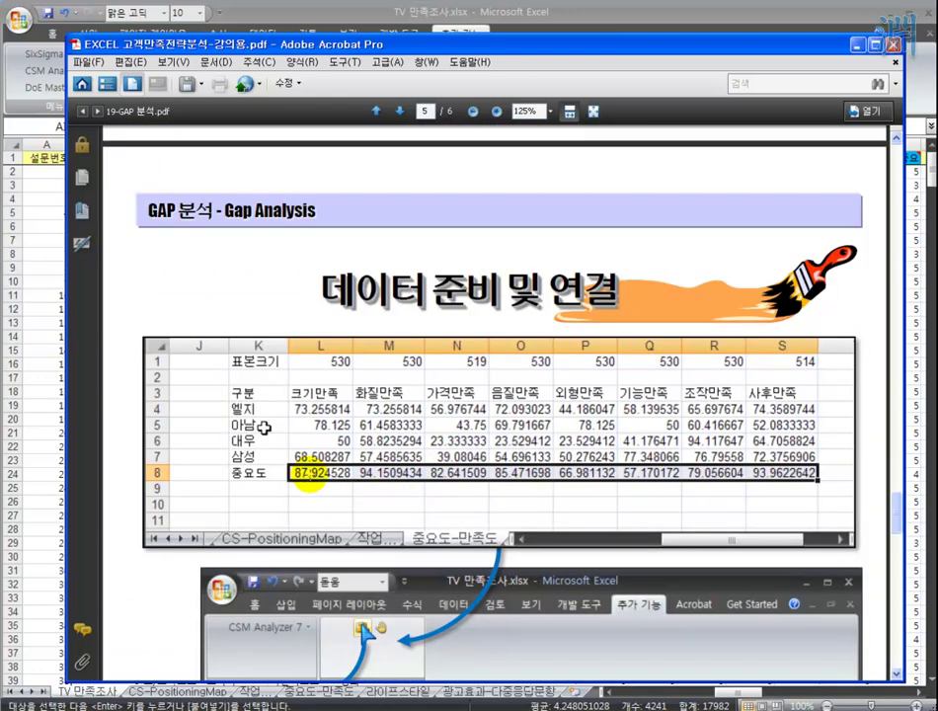
scroll(336, 479, up, 10)
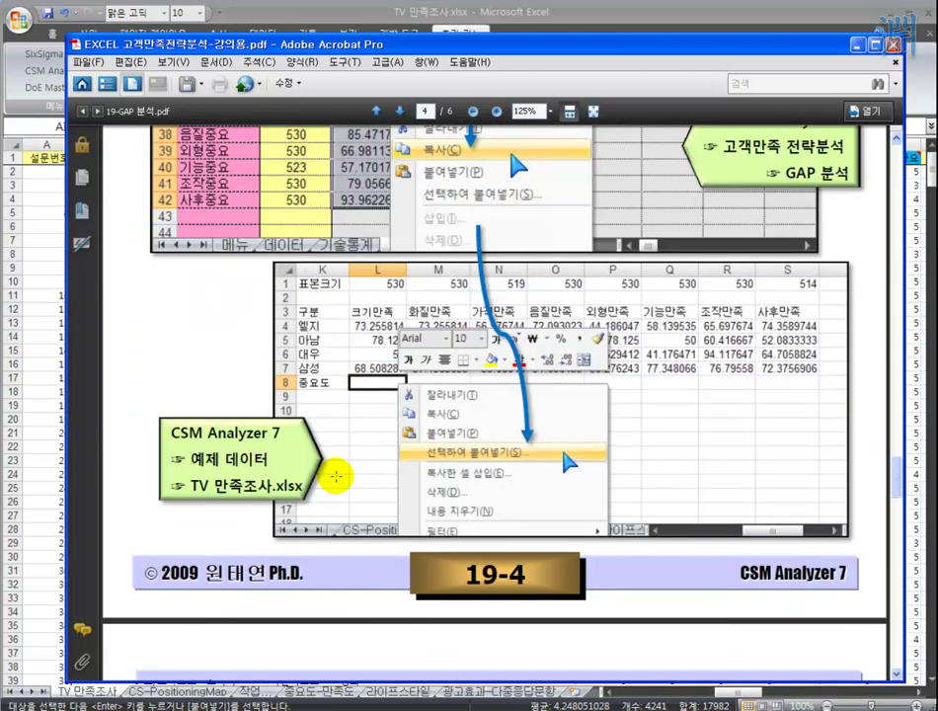
Step: Step the percentage threshold on the 집단별통계 sheet of GapAnalysis.xlsm away from 4 and back
scroll(335, 477, up, 3)
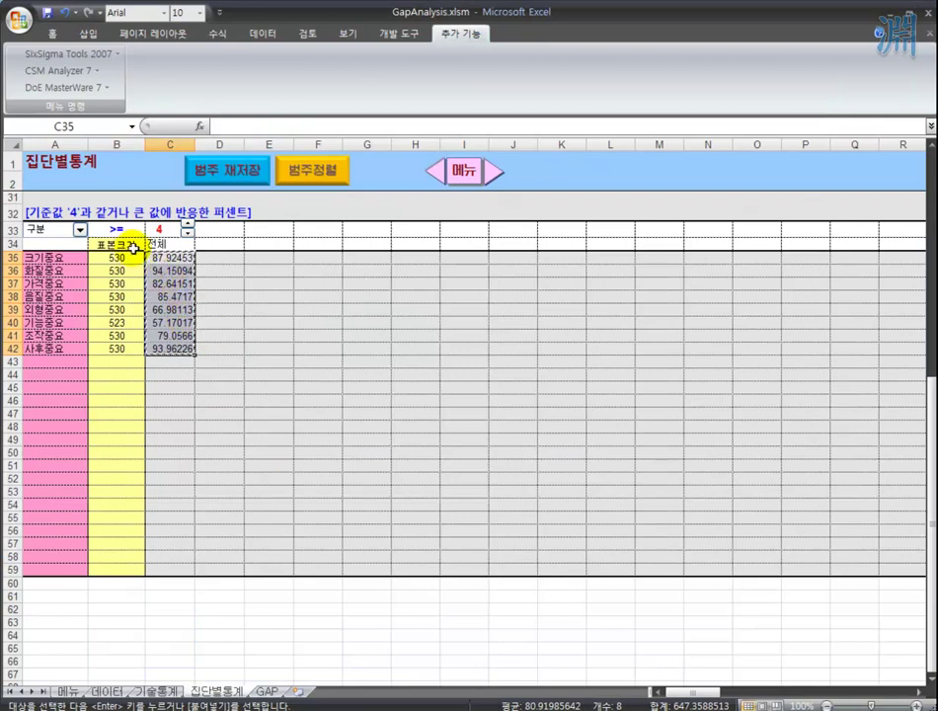
click(189, 234)
click(188, 227)
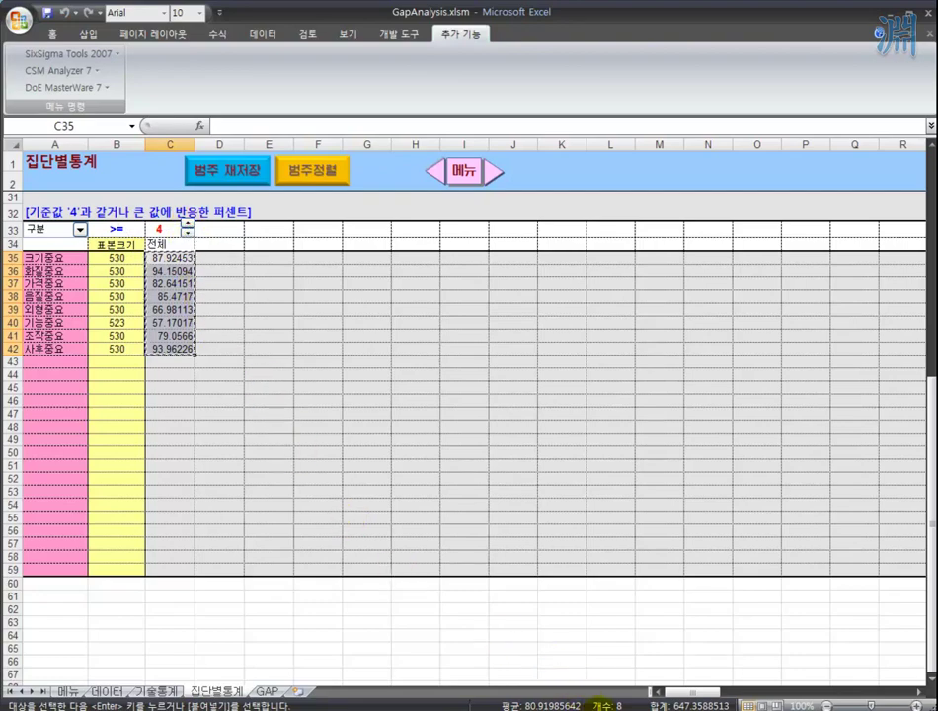
Step: Switch to Acrobat and review pages 3 to 5 of the GAP 분석 guide on copying the group percentages into the 중요도 row
key(alt+Tab)
scroll(552, 569, up, 10)
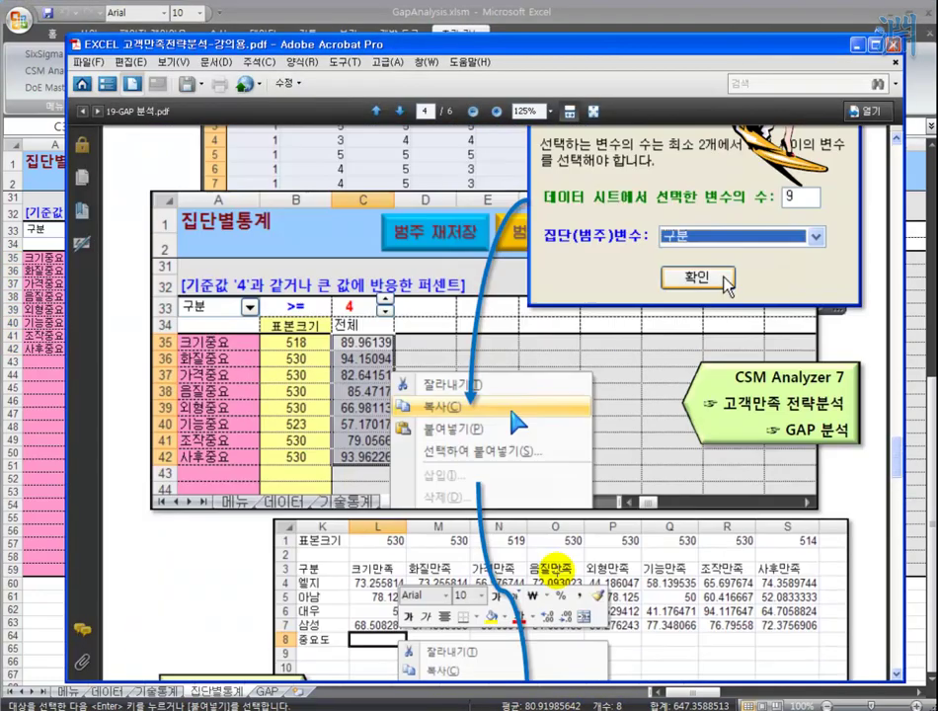
scroll(552, 569, up, 10)
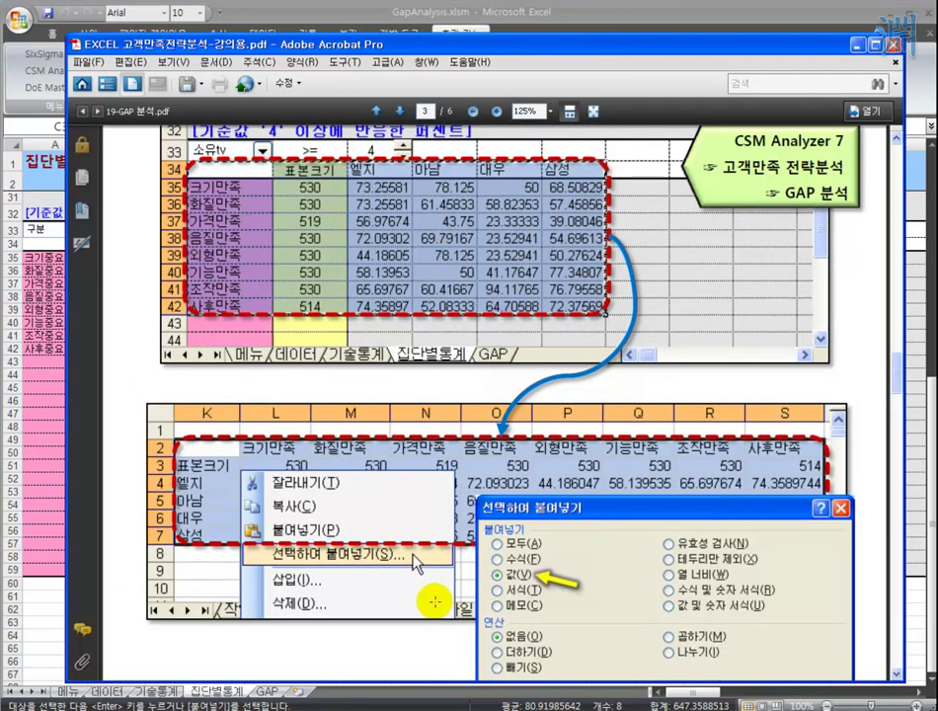
scroll(432, 597, down, 15)
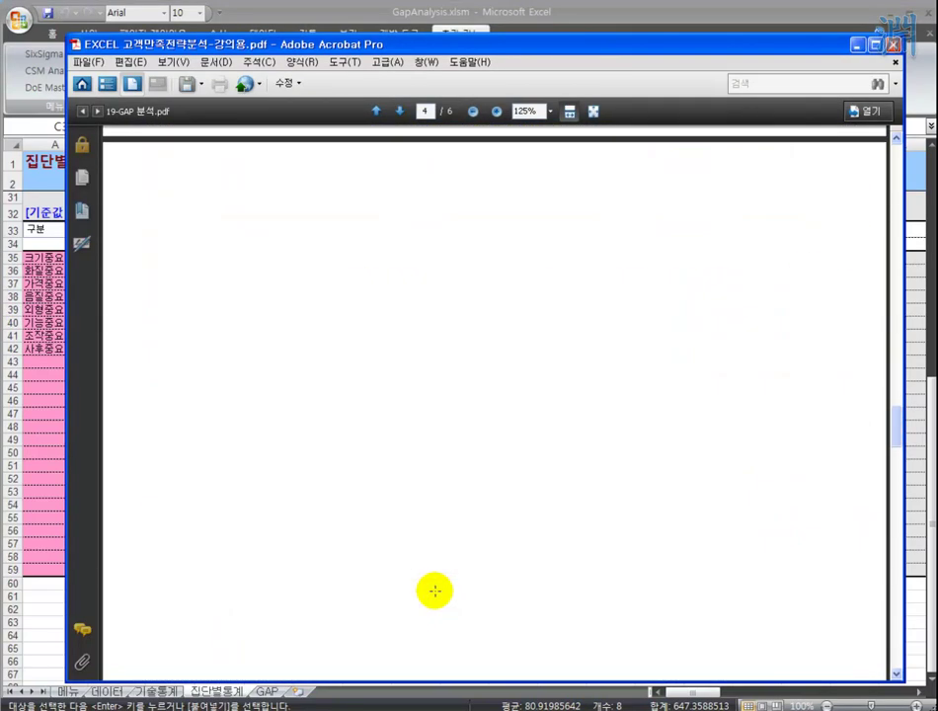
scroll(434, 590, down, 2)
scroll(432, 592, down, 3)
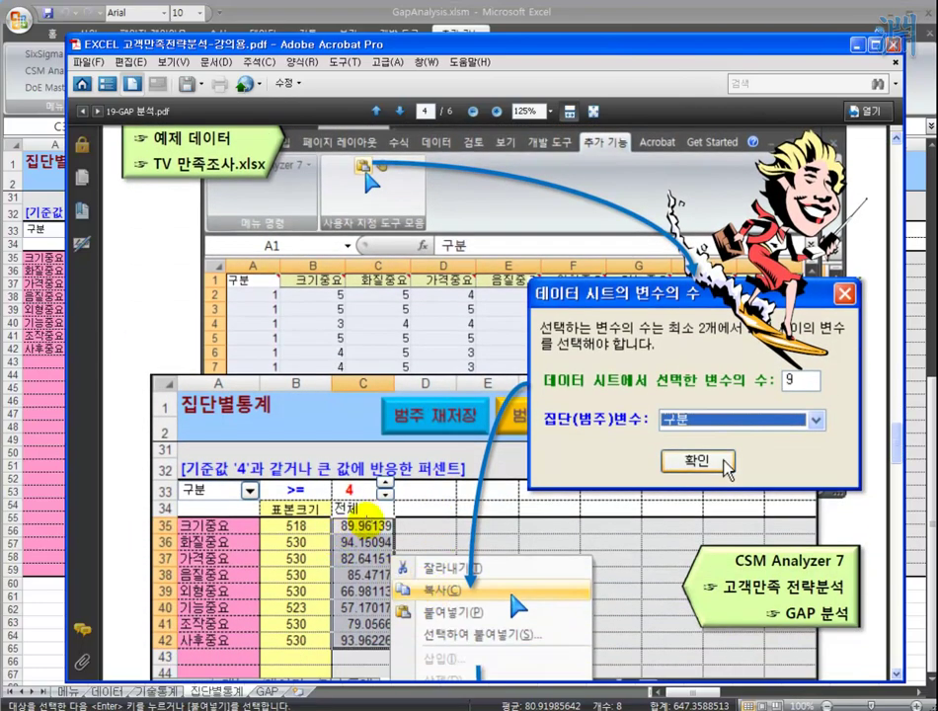
scroll(433, 592, down, 5)
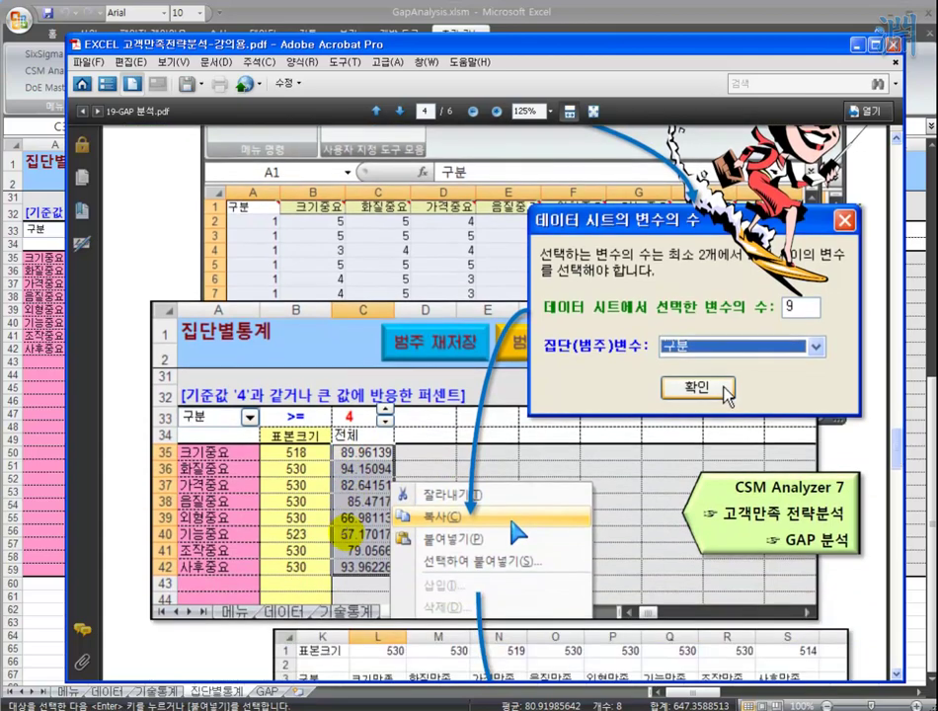
scroll(387, 583, down, 10)
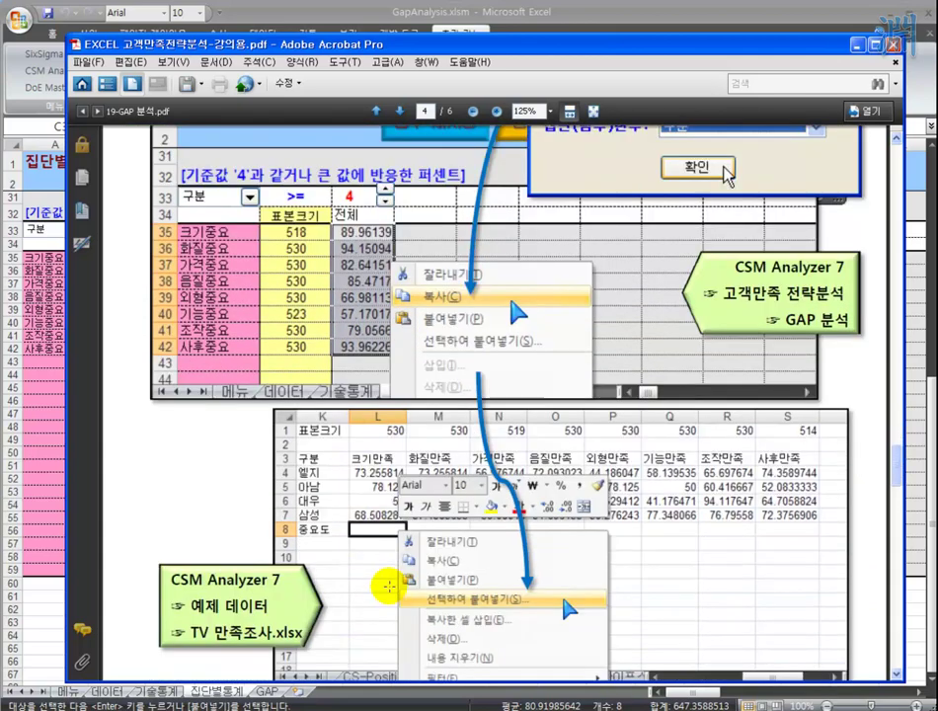
scroll(389, 581, down, 4)
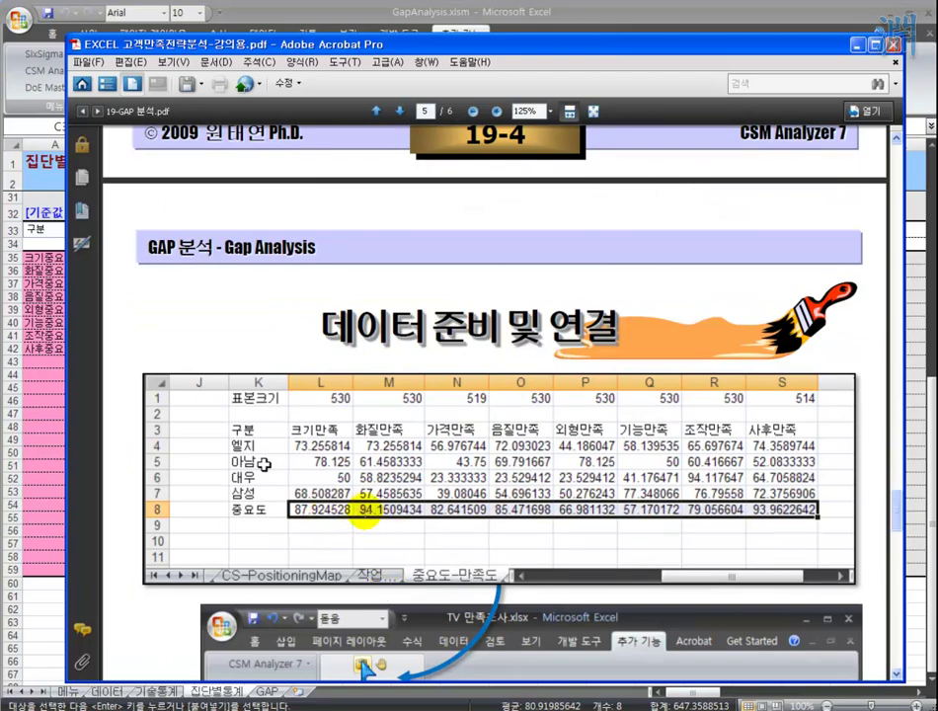
scroll(385, 508, up, 9)
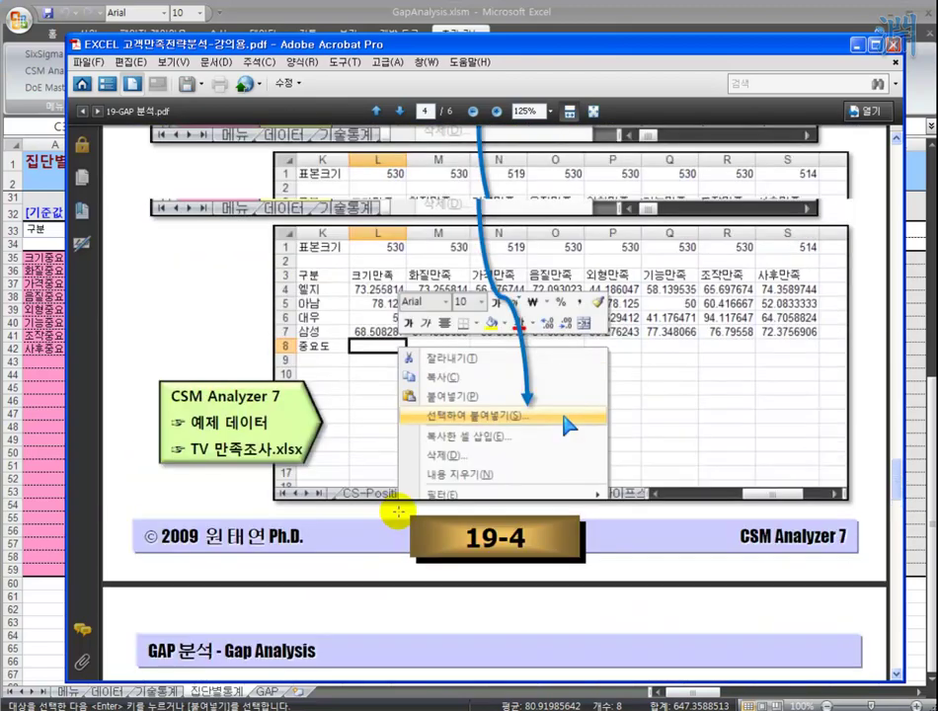
scroll(398, 511, up, 6)
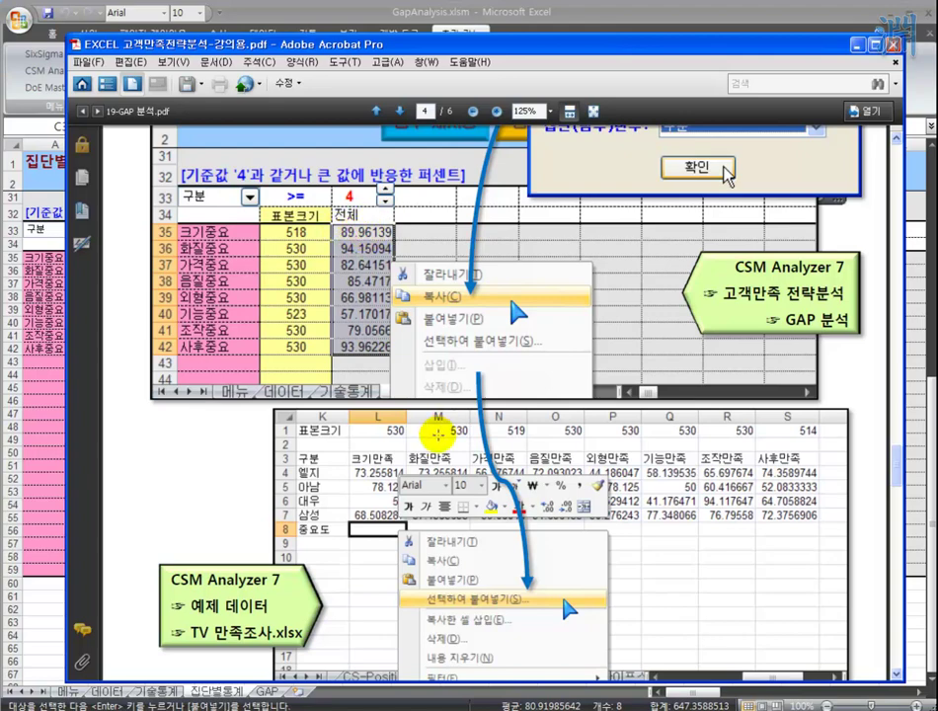
scroll(441, 432, down, 3)
scroll(441, 433, down, 7)
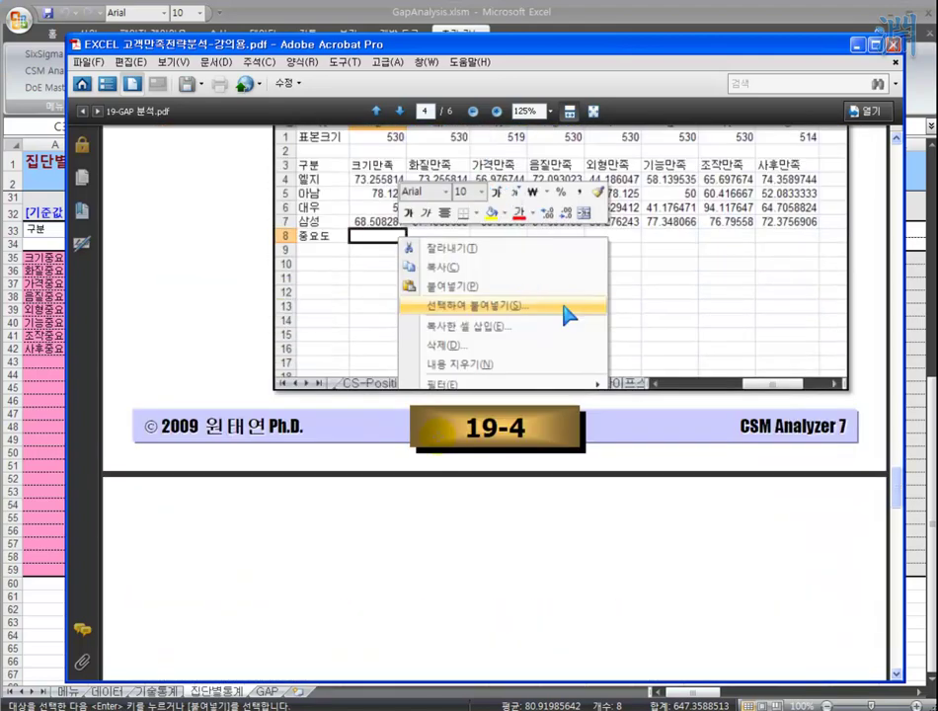
Step: Read page 5 of the guide on the combined table's layout and linking it with 구분 as the group variable
scroll(439, 434, down, 3)
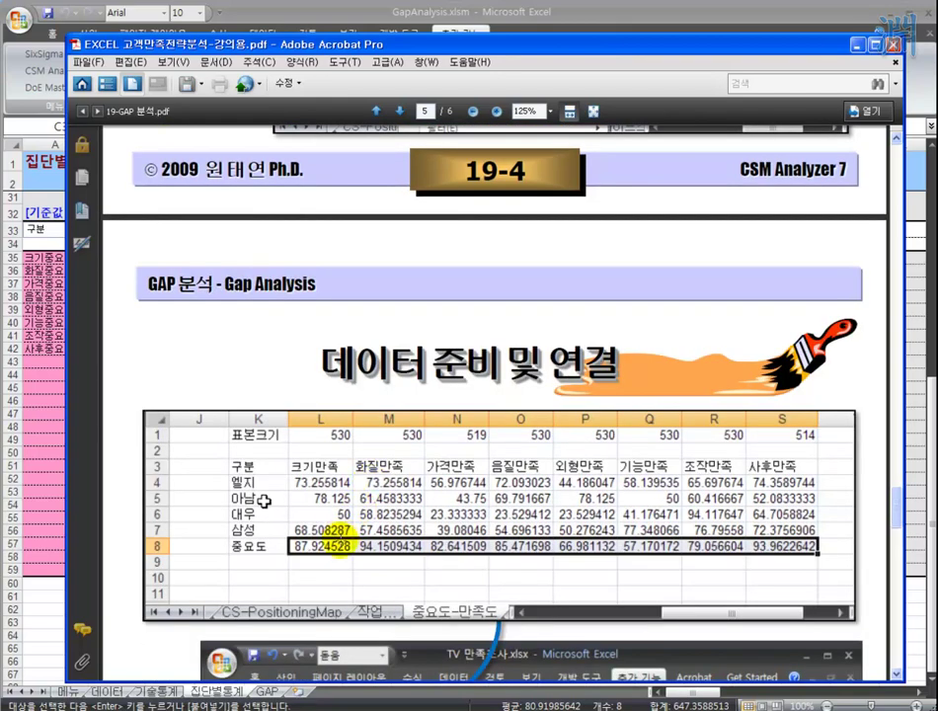
scroll(336, 542, down, 2)
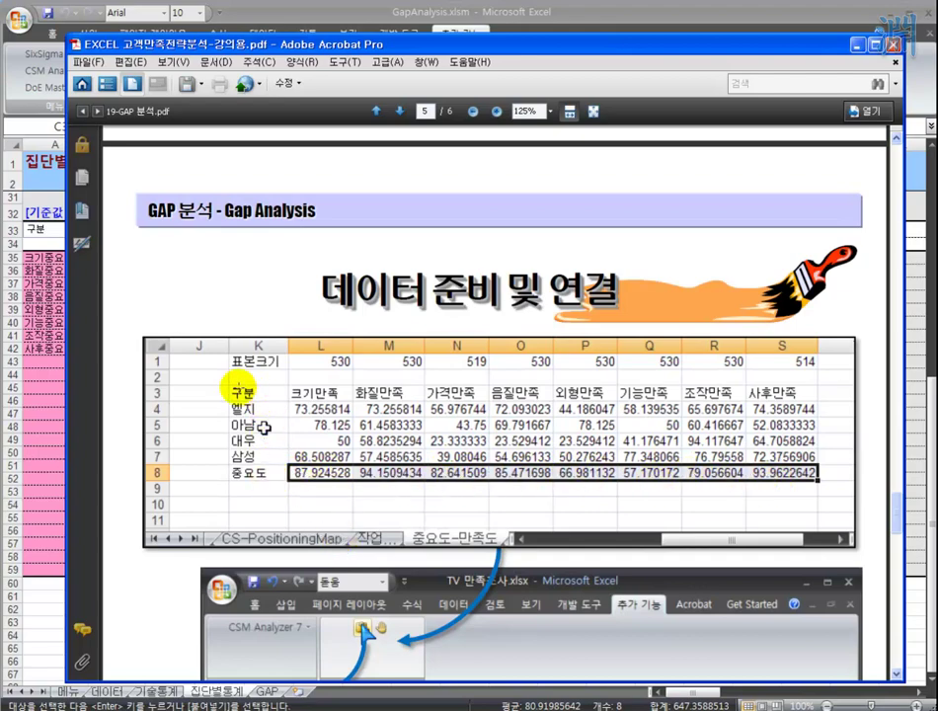
scroll(552, 496, down, 2)
scroll(553, 497, down, 7)
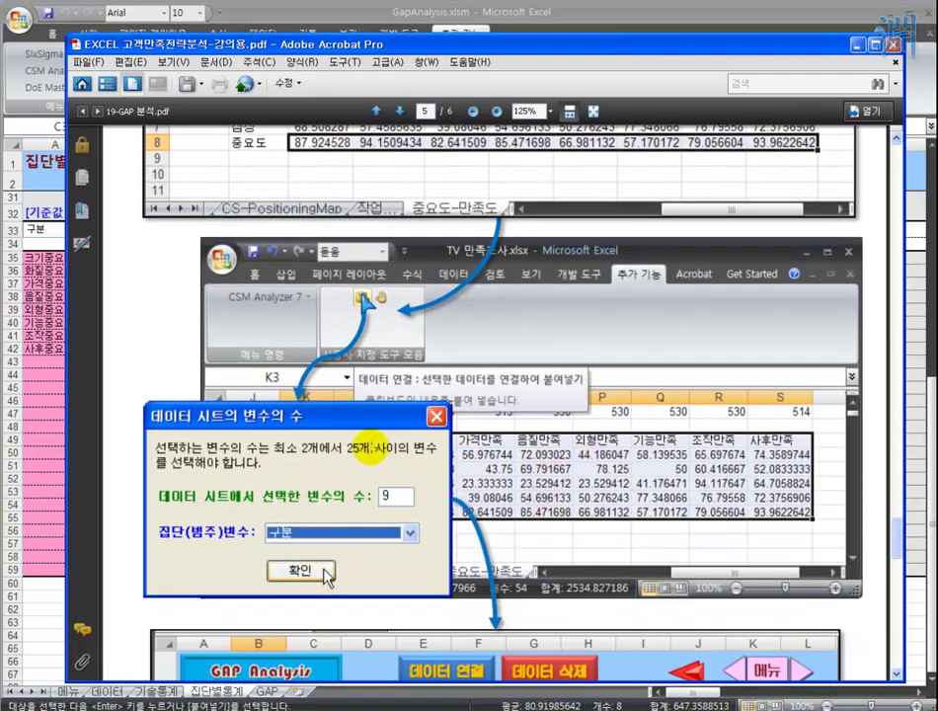
scroll(528, 520, down, 7)
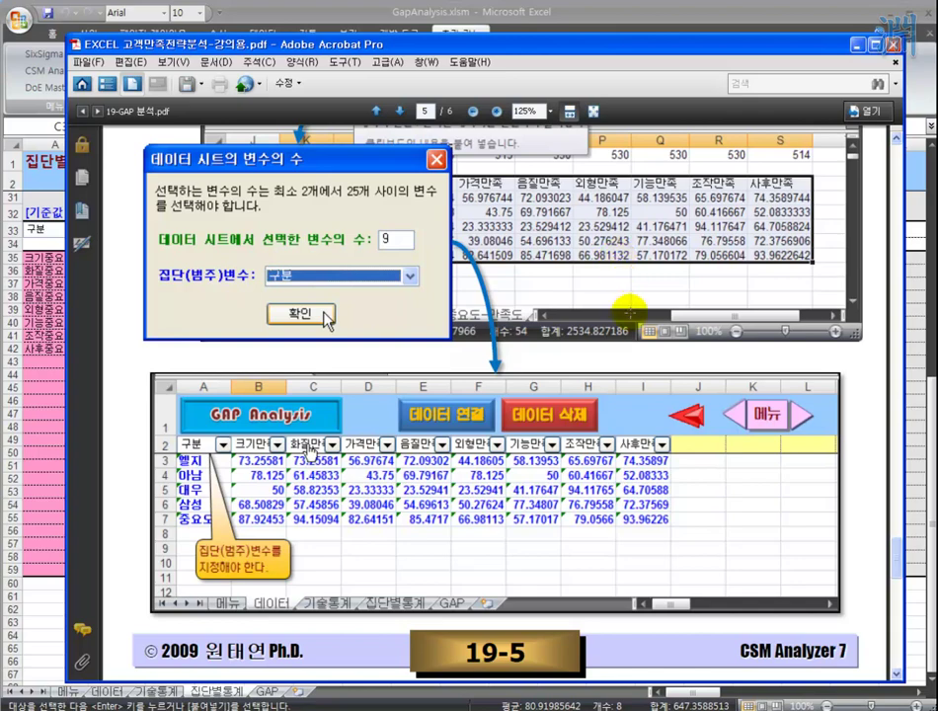
Step: Examine the expectation-performance GAP chart and its option notes on page 6 of the guide, and put Acrobat away
scroll(628, 314, down, 6)
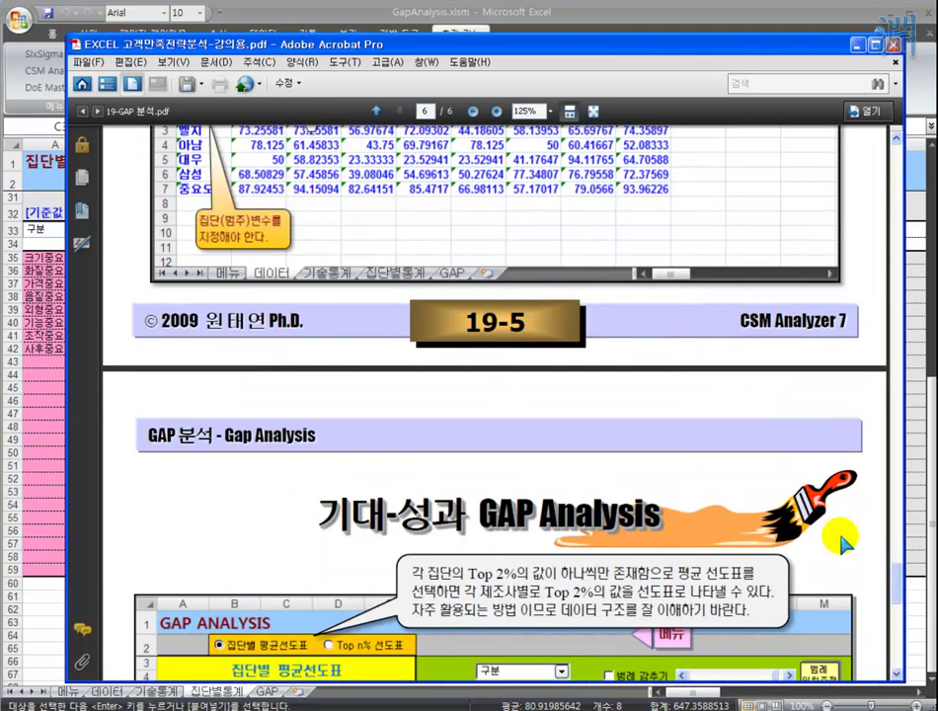
scroll(895, 577, down, 5)
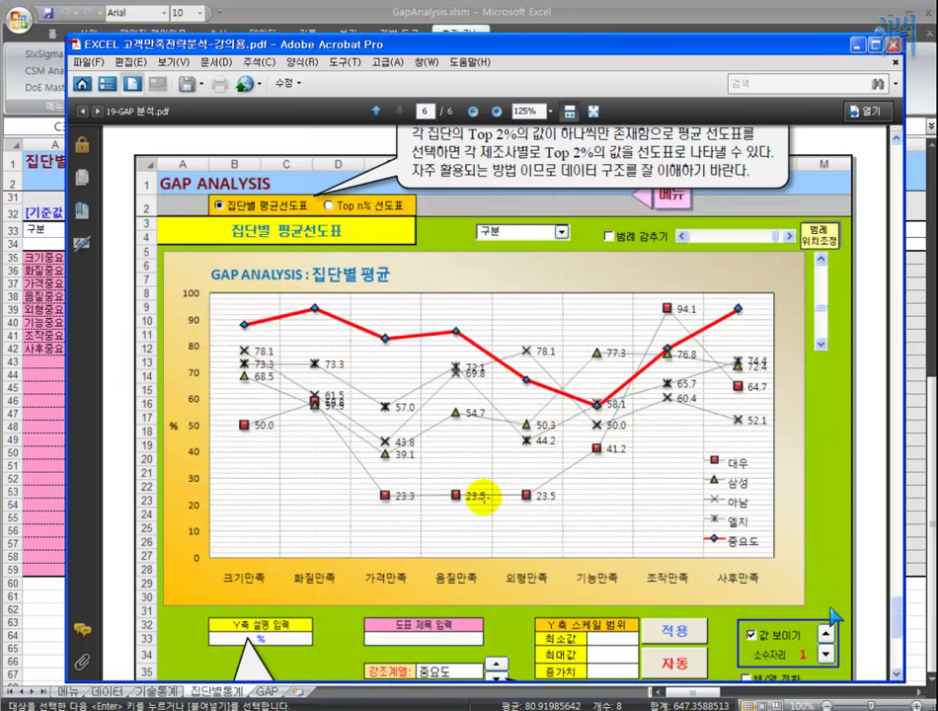
scroll(750, 553, down, 1)
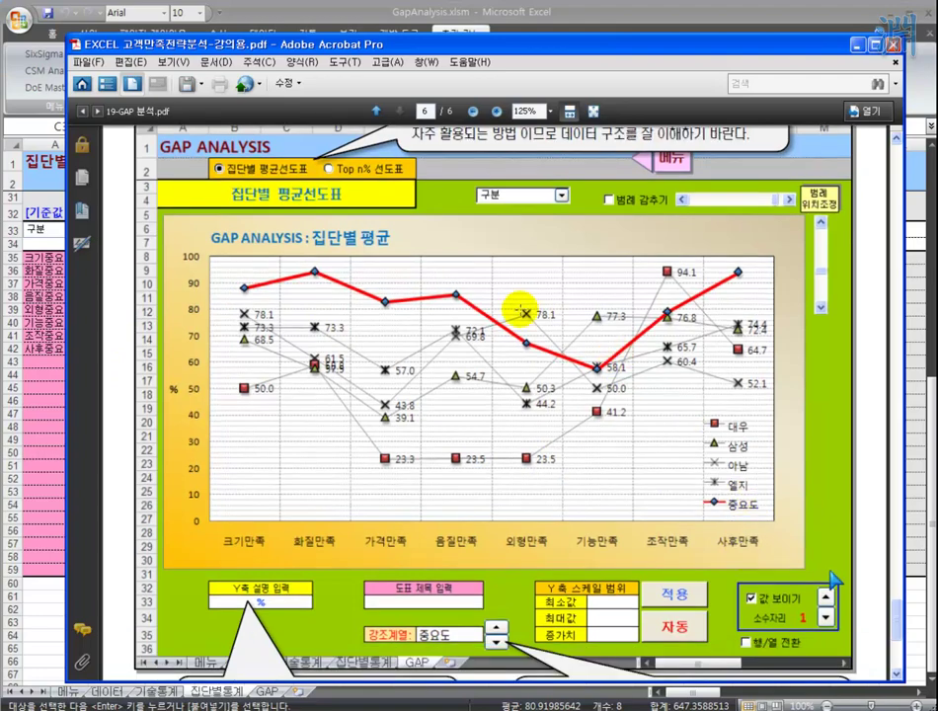
scroll(527, 498, down, 1)
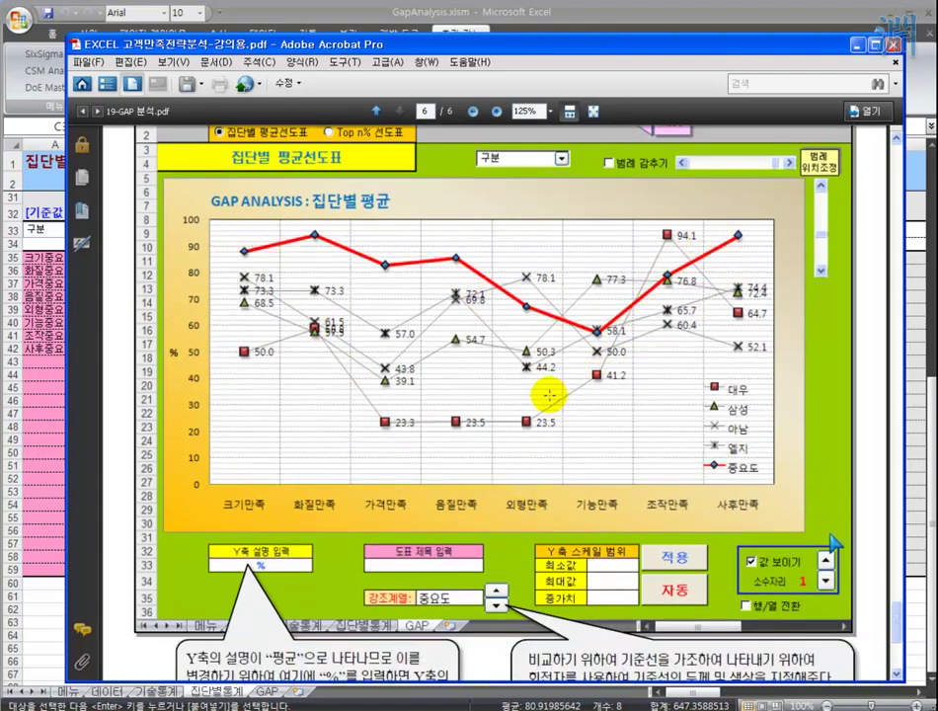
scroll(543, 390, down, 2)
scroll(541, 394, down, 3)
scroll(542, 395, up, 4)
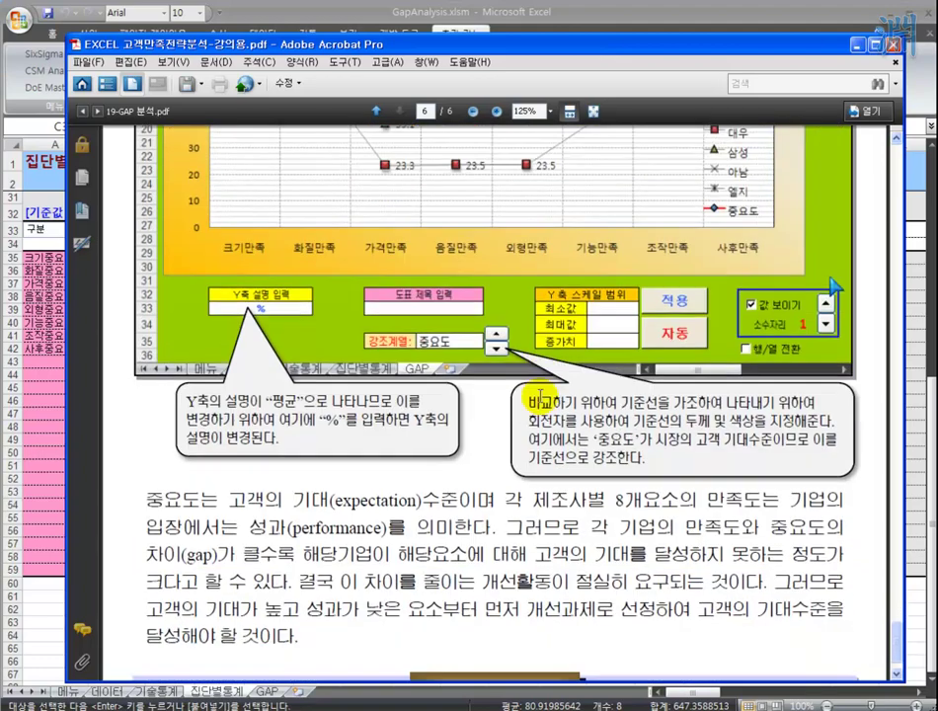
scroll(540, 396, up, 5)
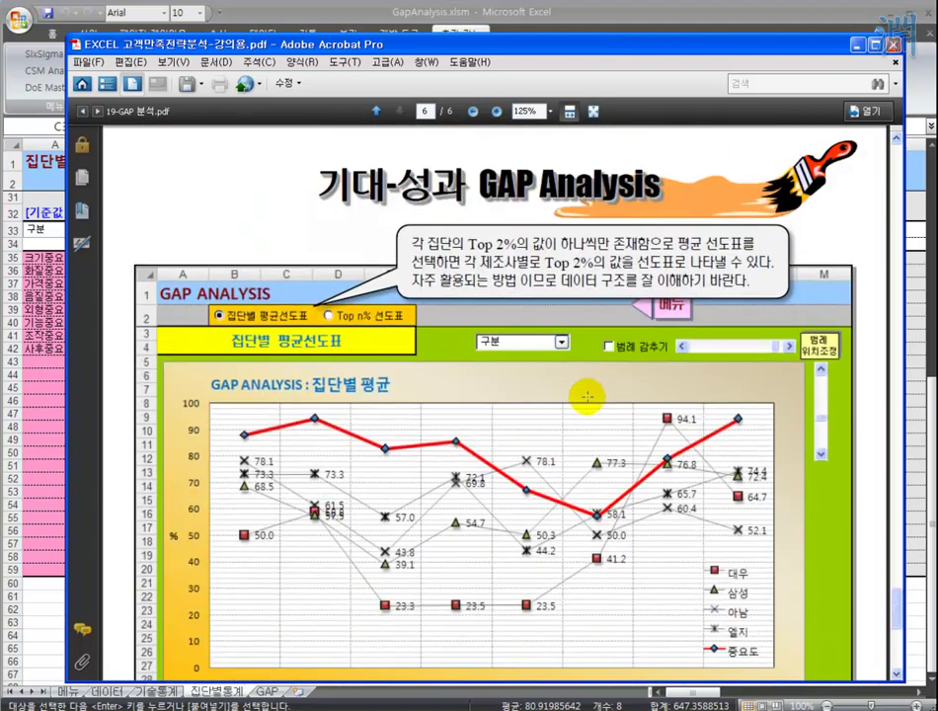
click(857, 44)
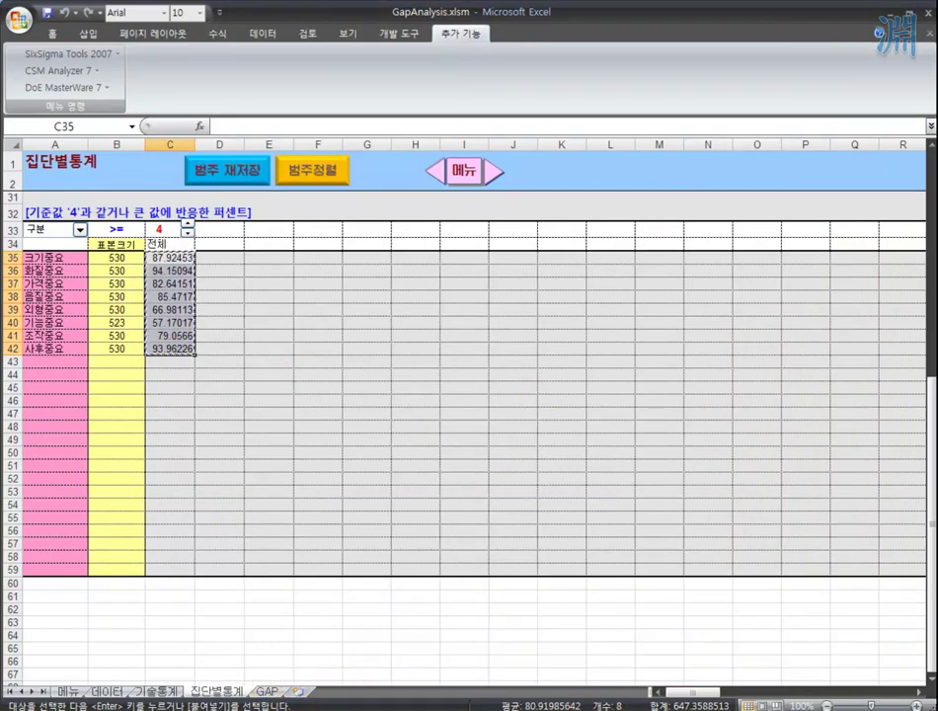
Step: Clear the brand satisfaction and importance values in L4:S8 on the 중요도-만족도 sheet of TV 만족조사.xlsx
key(alt+Tab)
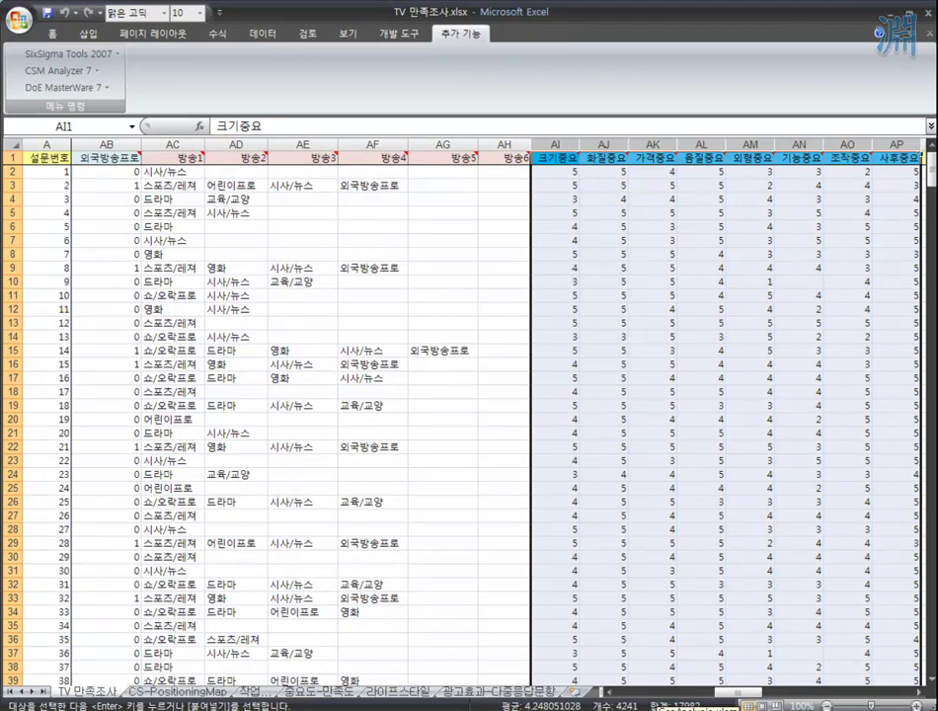
click(314, 694)
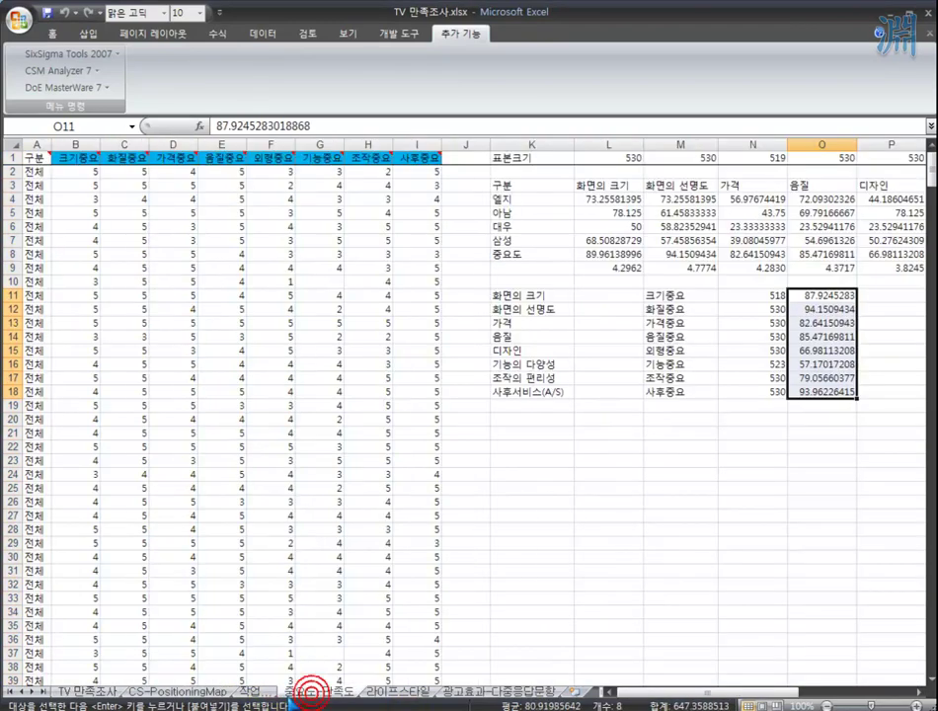
click(720, 415)
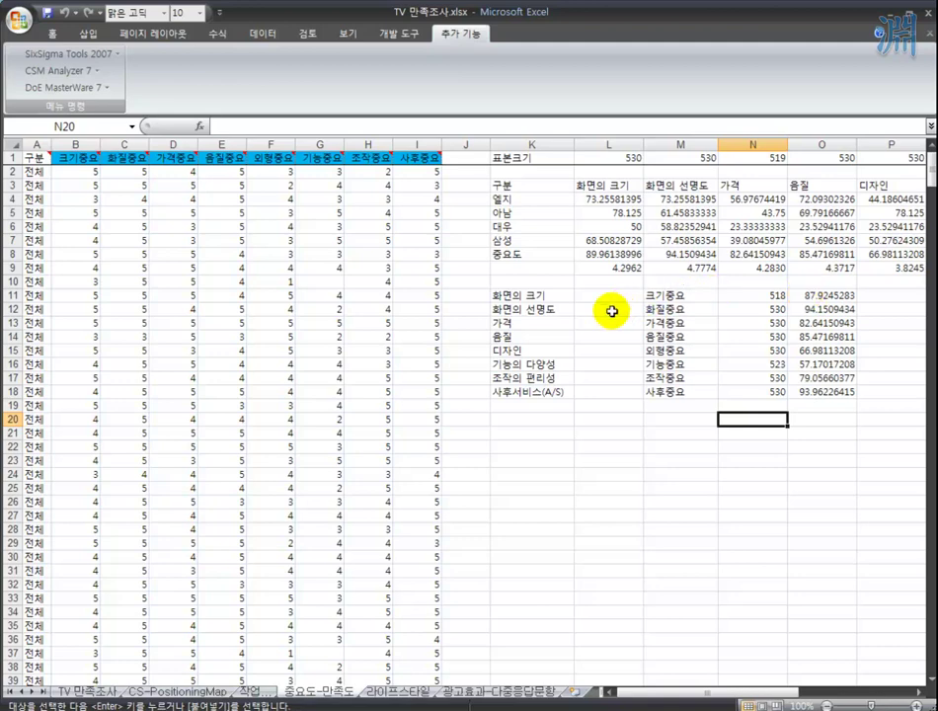
click(591, 254)
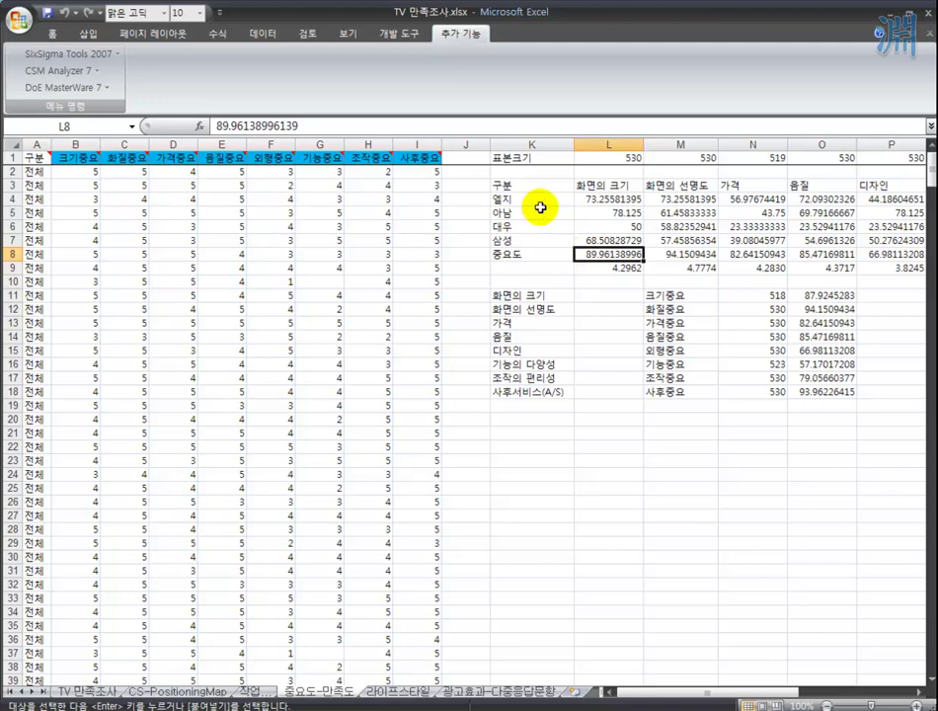
click(501, 184)
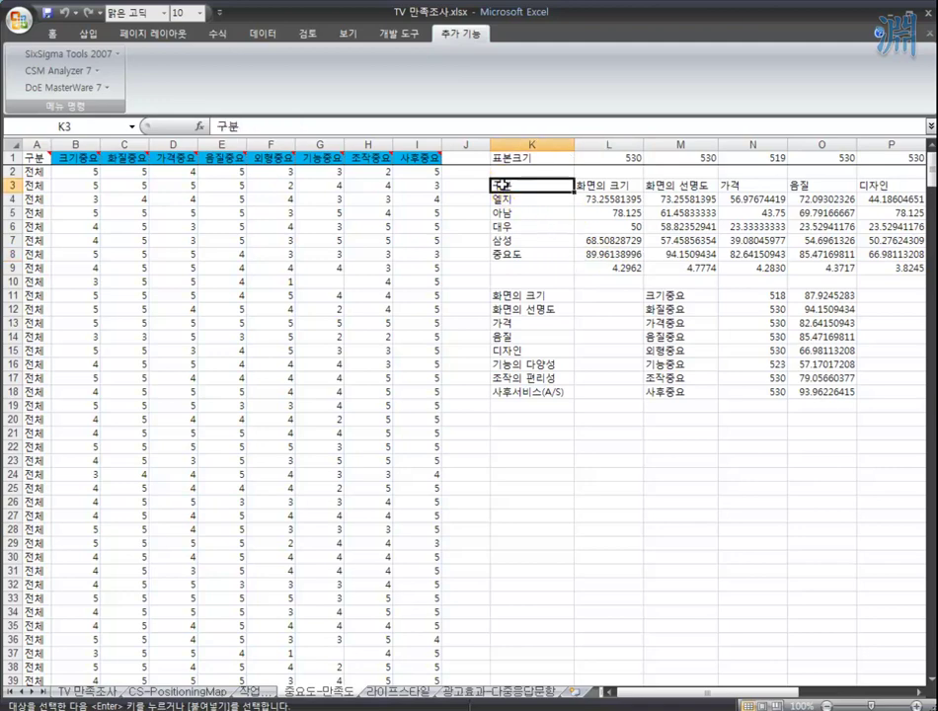
click(606, 198)
drag(606, 197, 923, 252)
drag(790, 255, 851, 257)
key(Delete)
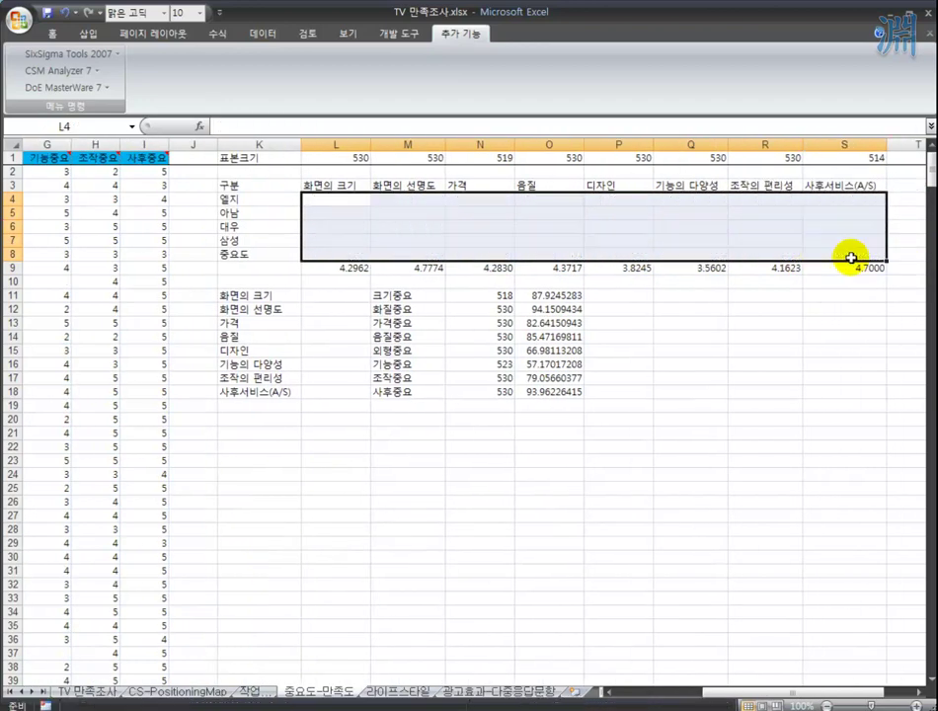
click(789, 327)
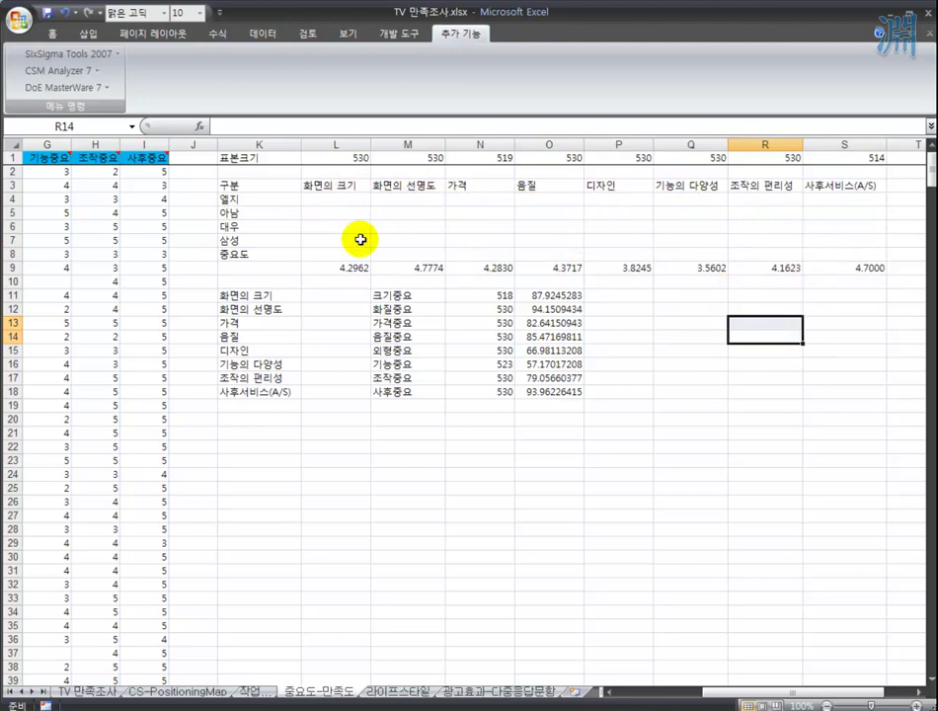
Step: Copy the importance percentages in O11:O18 and paste them as transposed values into the 중요도 row starting at L8
drag(578, 296, 569, 392)
right_click(531, 312)
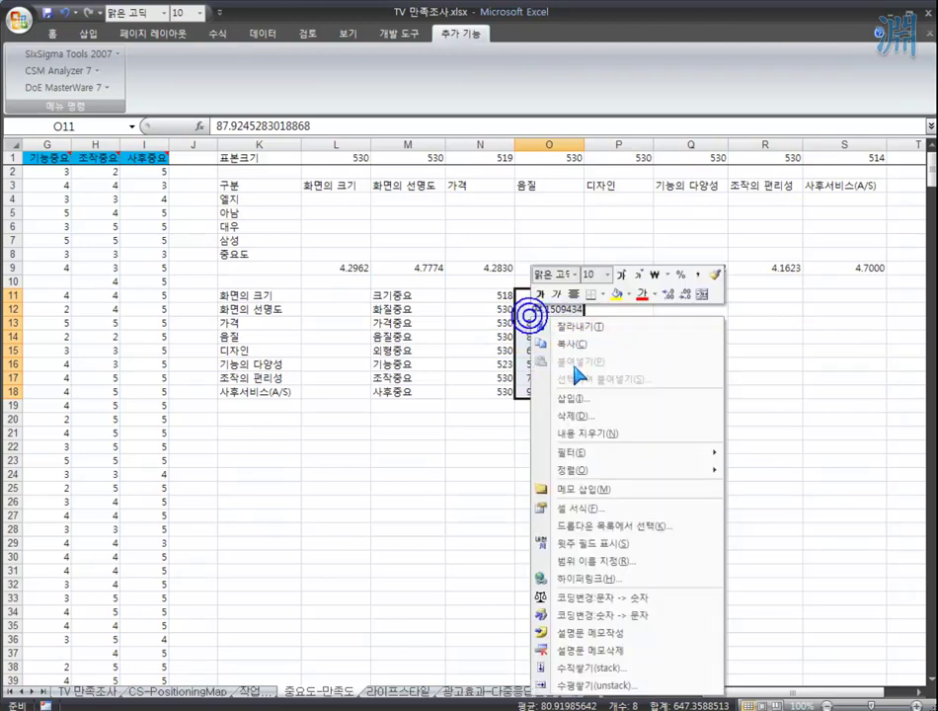
click(571, 345)
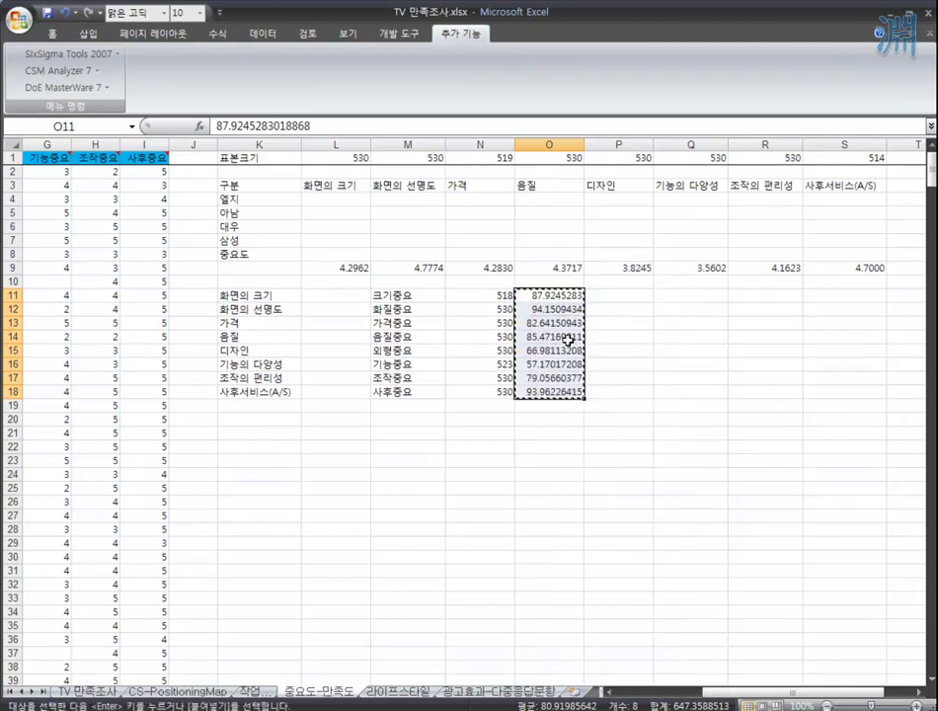
click(311, 256)
right_click(311, 256)
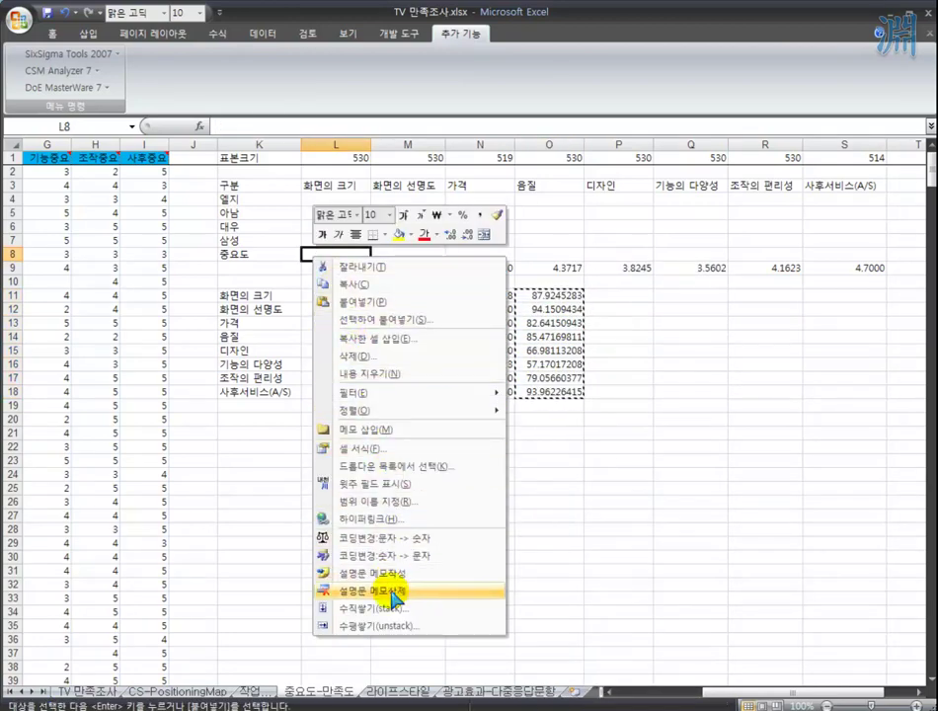
click(418, 324)
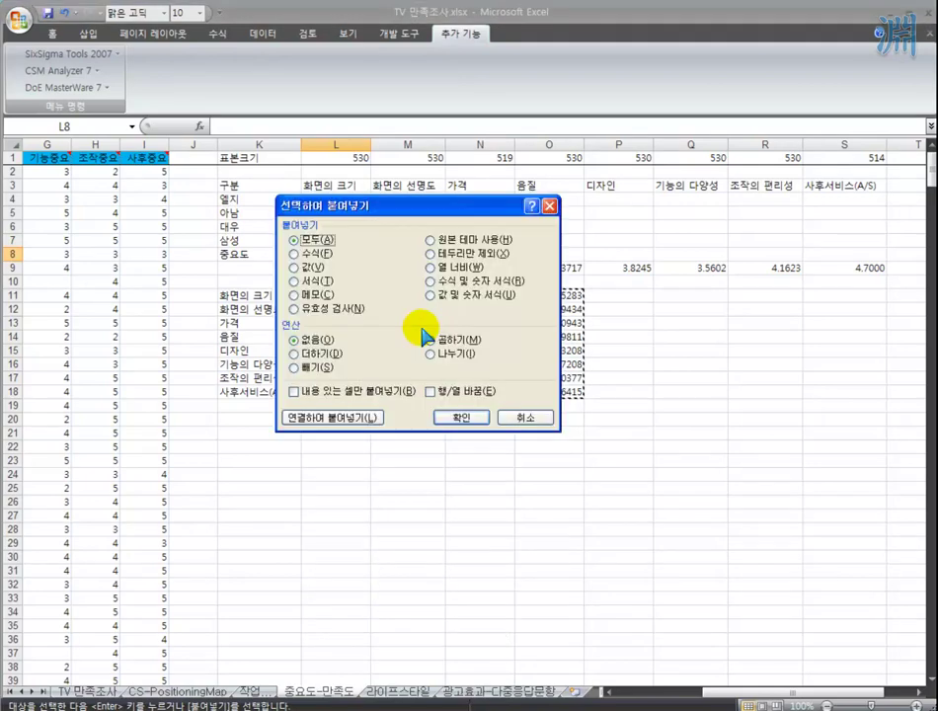
click(430, 391)
click(304, 268)
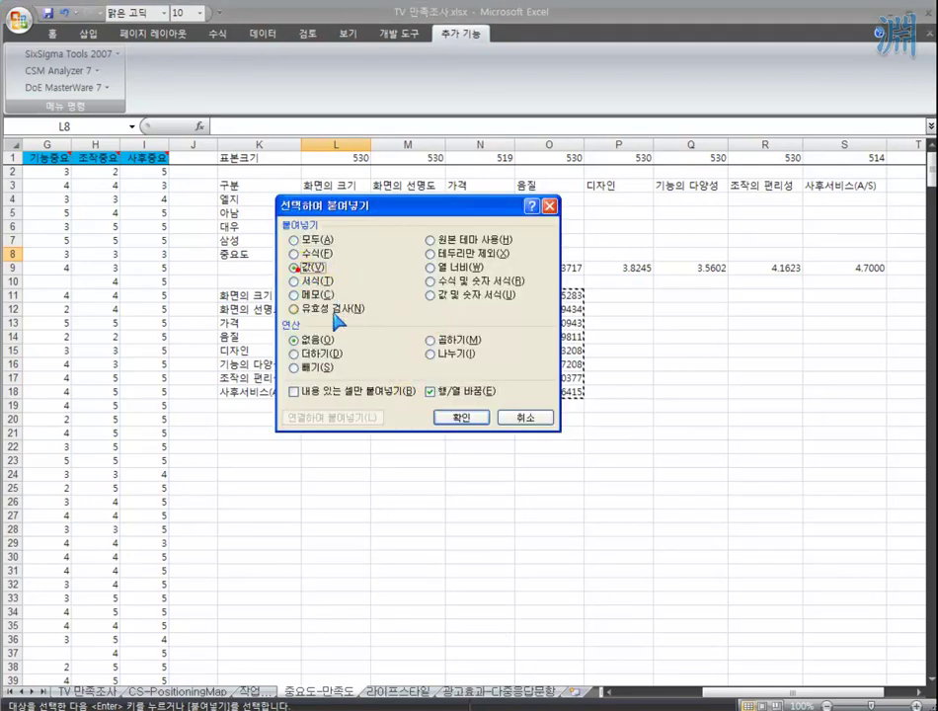
click(460, 418)
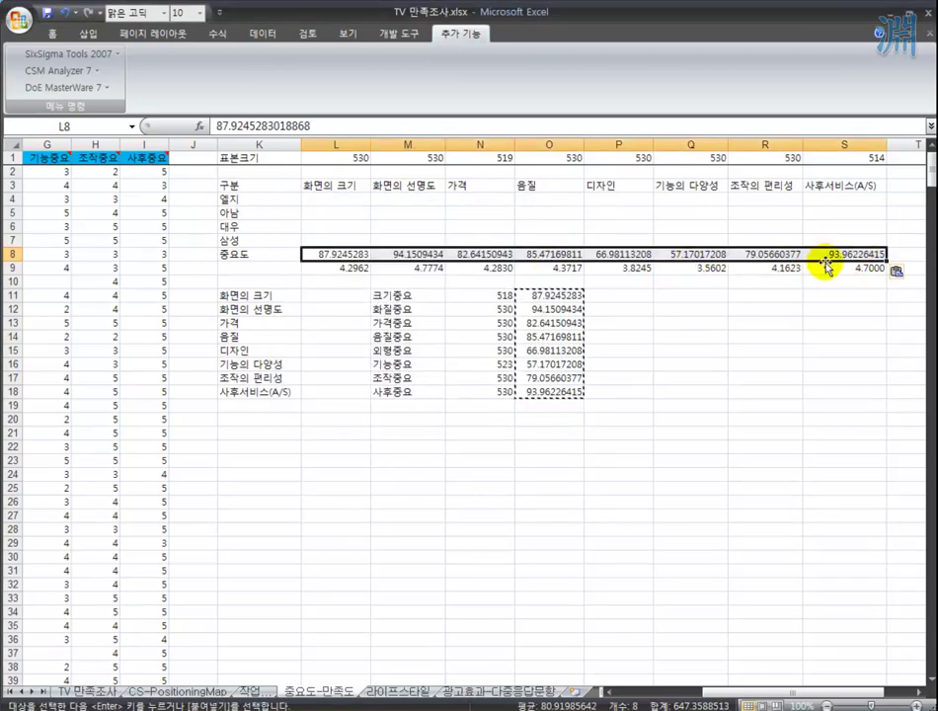
drag(249, 200, 257, 241)
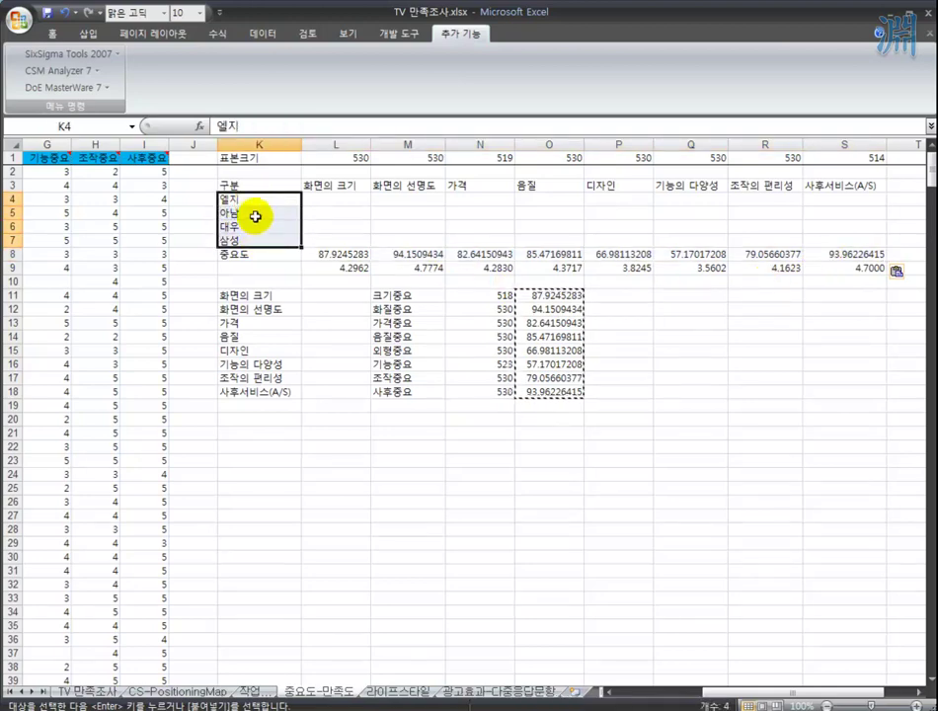
click(255, 241)
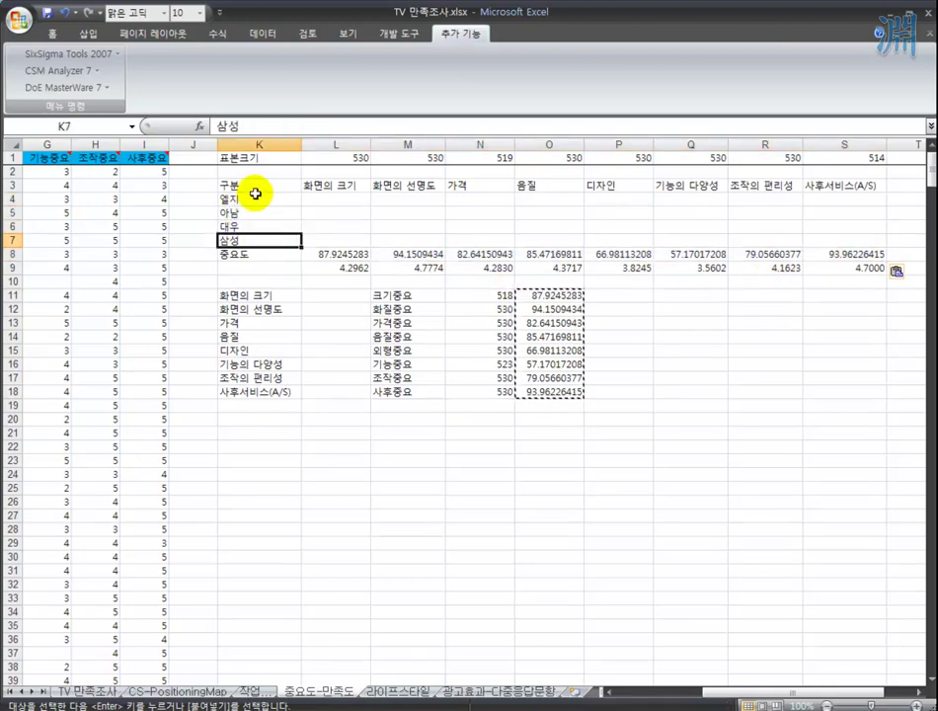
click(256, 212)
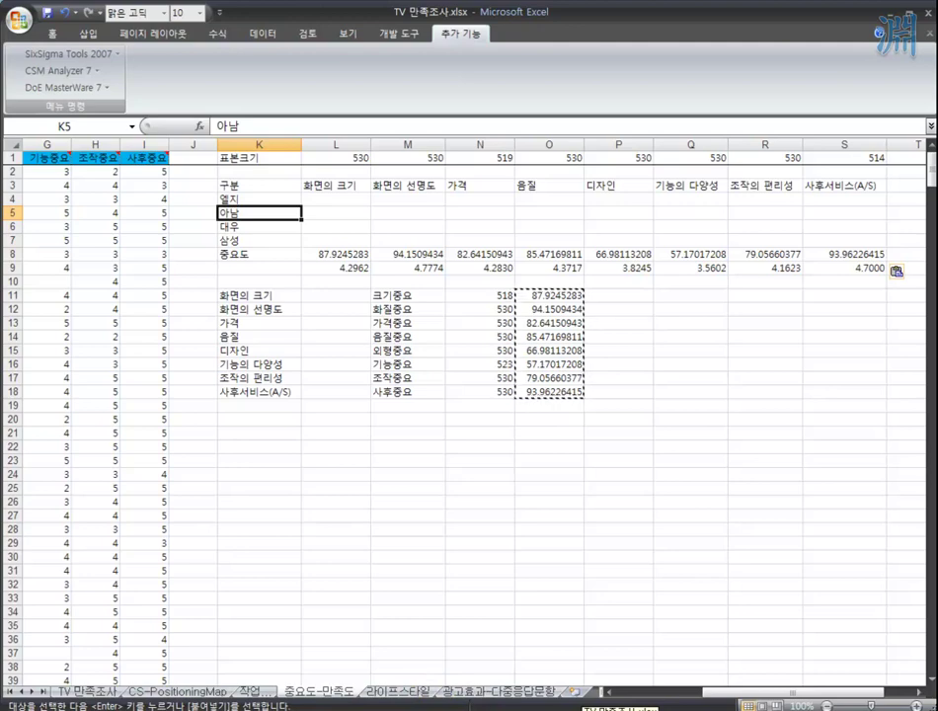
Step: Select the whole survey data range on the CS-PositioningMap sheet of TV 만족조사.xlsx
key(ctrl+Page_Up)
key(ctrl+Page_Up)
key(ctrl+Page_Up)
click(150, 308)
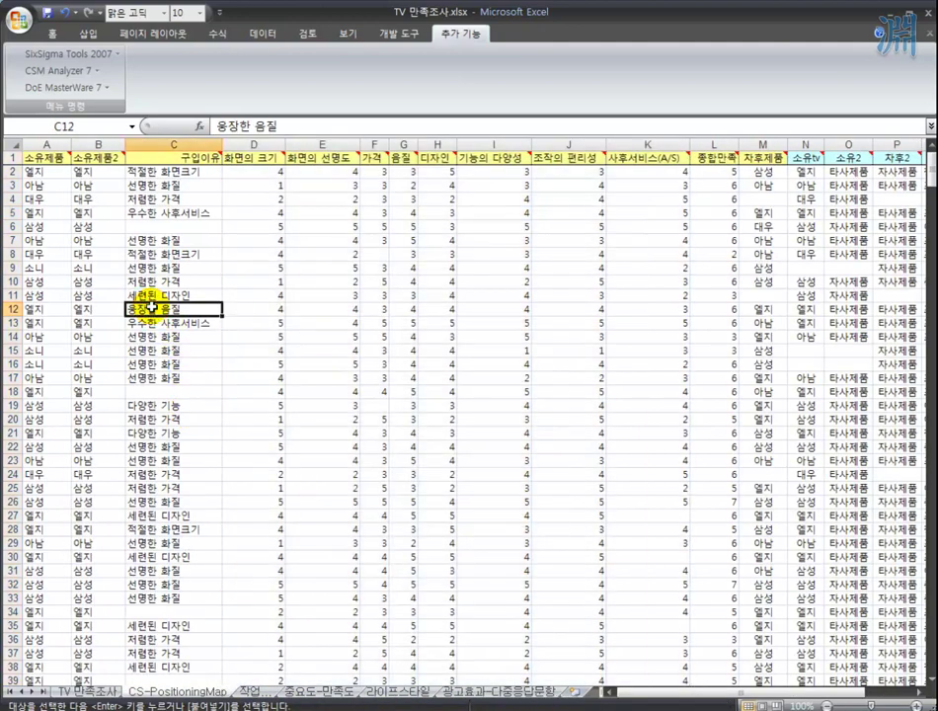
key(ctrl+a)
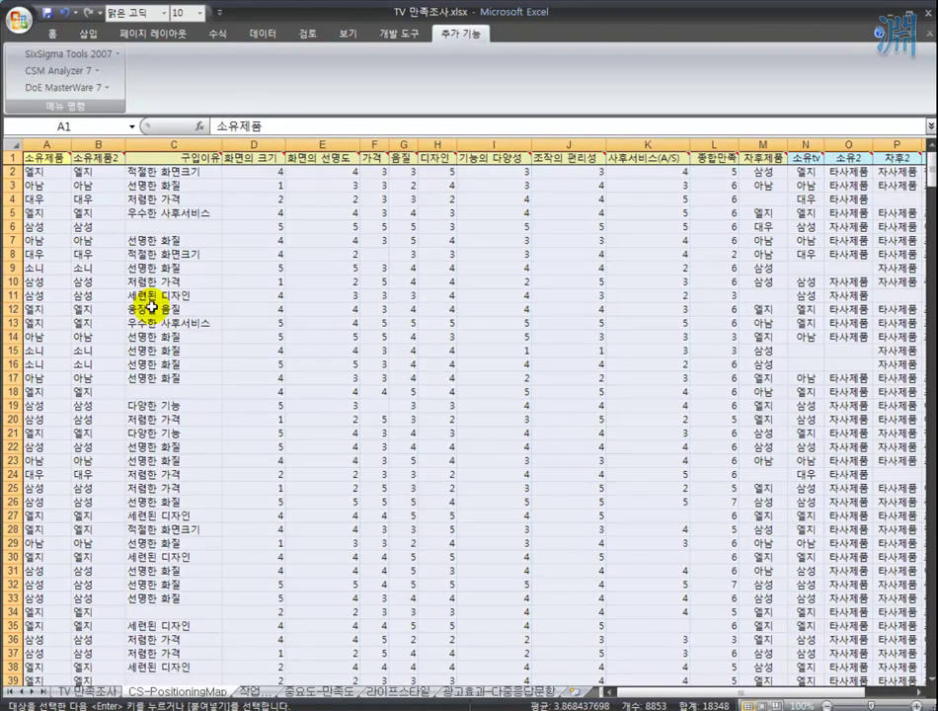
Step: Link the selected survey data to the 데이터 sheet of GapAnalysis.xlsm, using 소유tv as the group variable
key(ctrl+Tab)
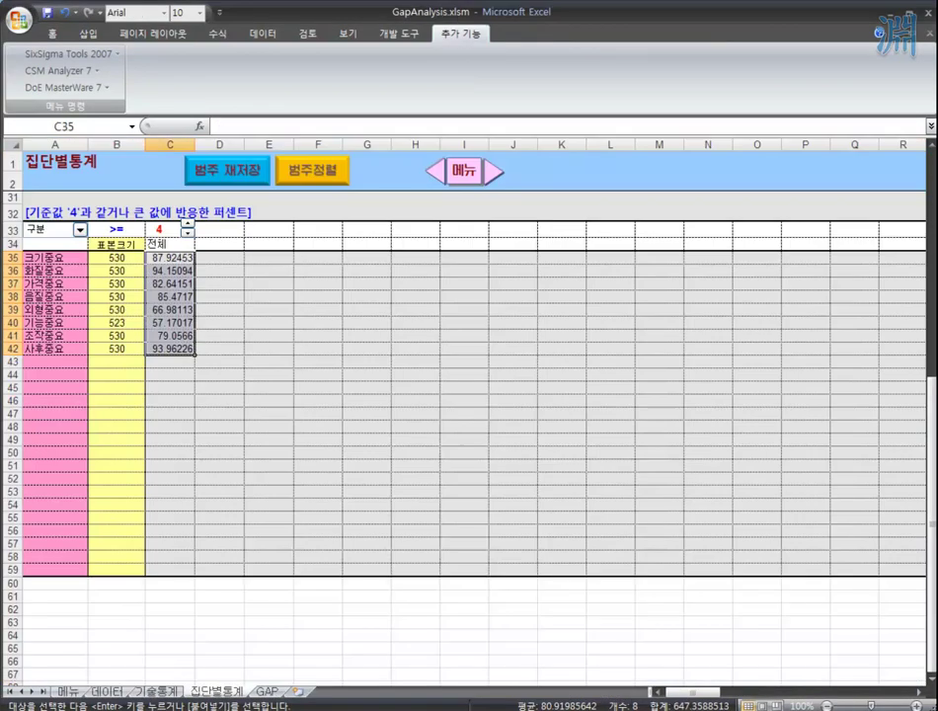
click(114, 691)
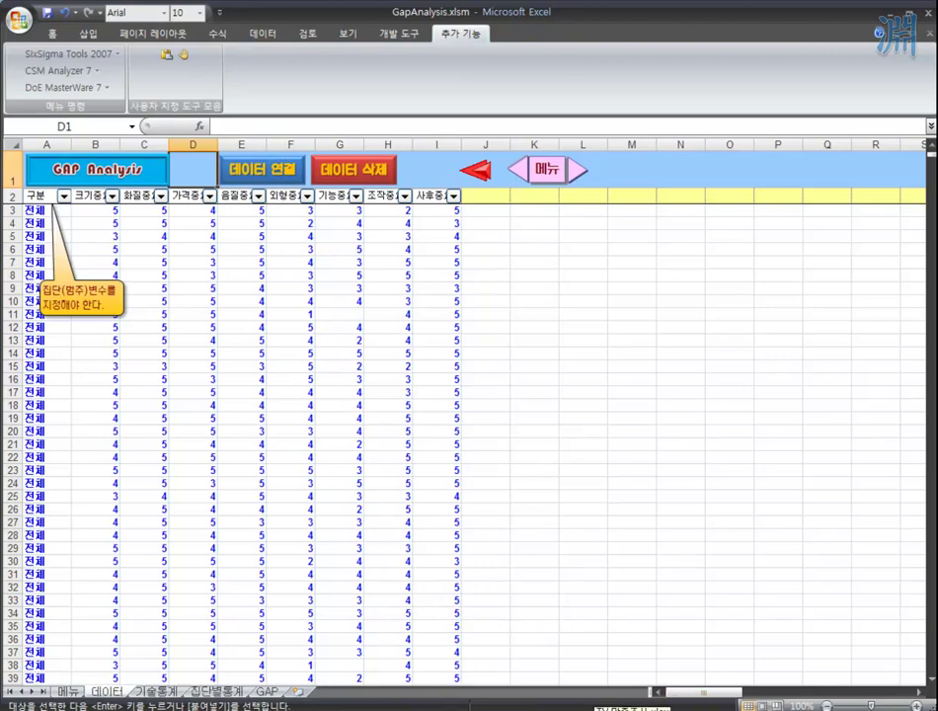
click(621, 710)
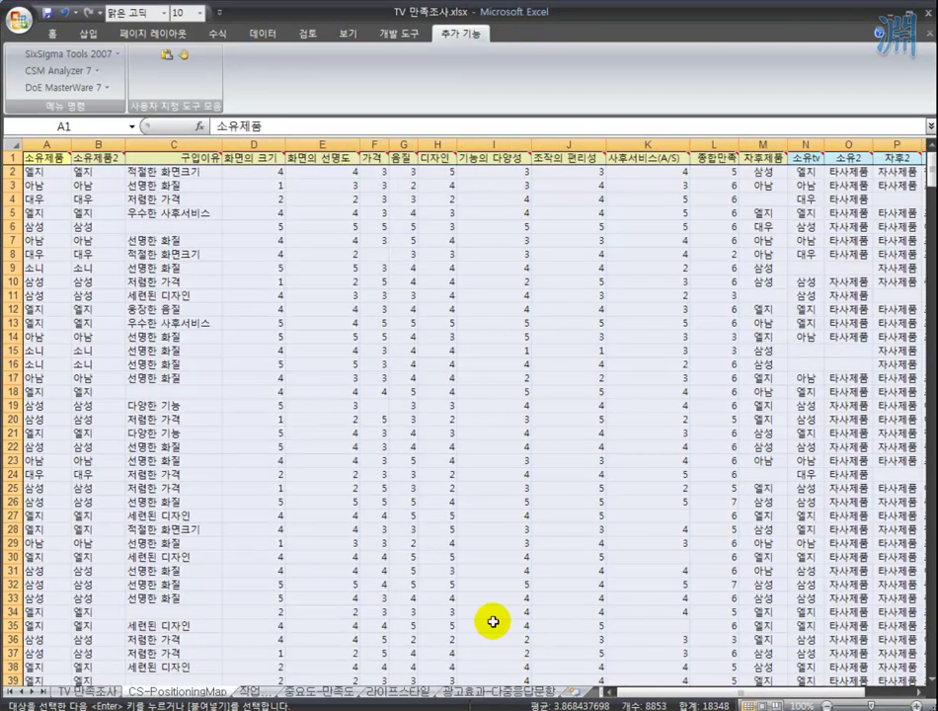
click(168, 56)
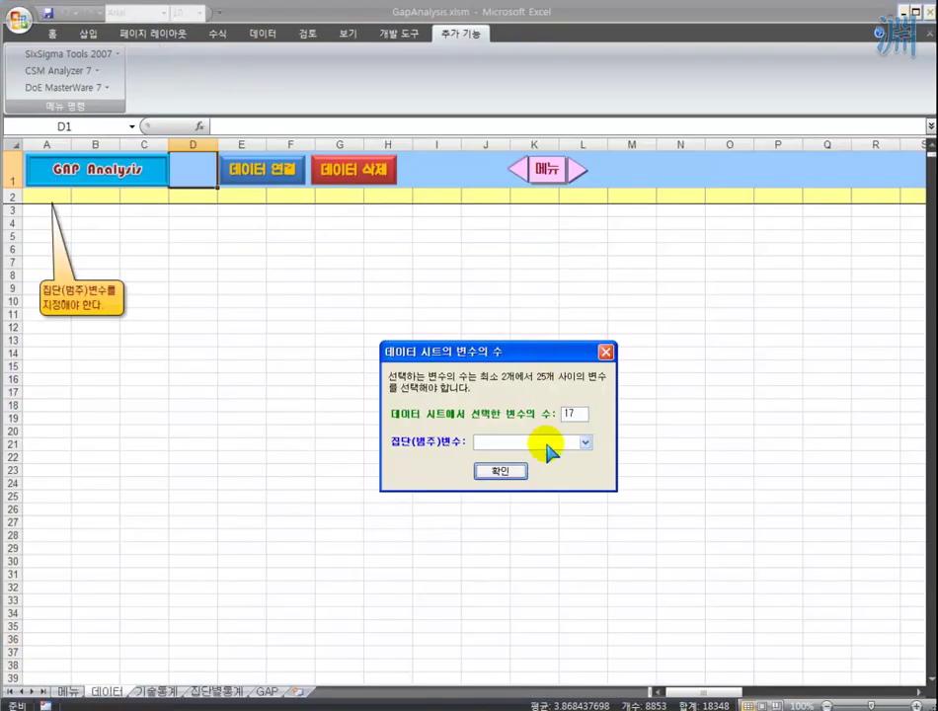
click(546, 444)
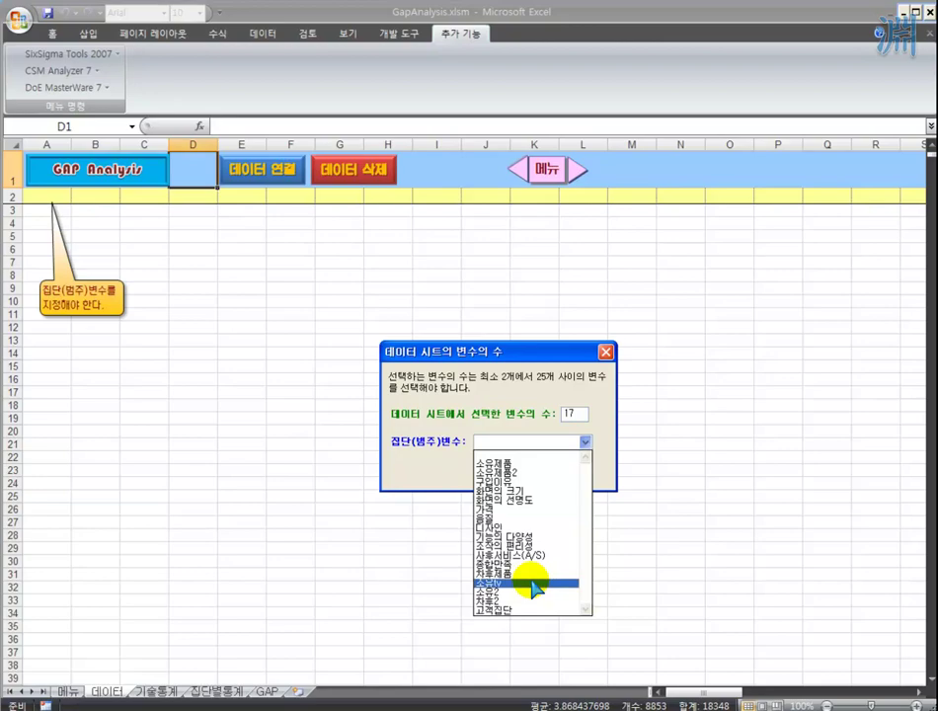
click(533, 585)
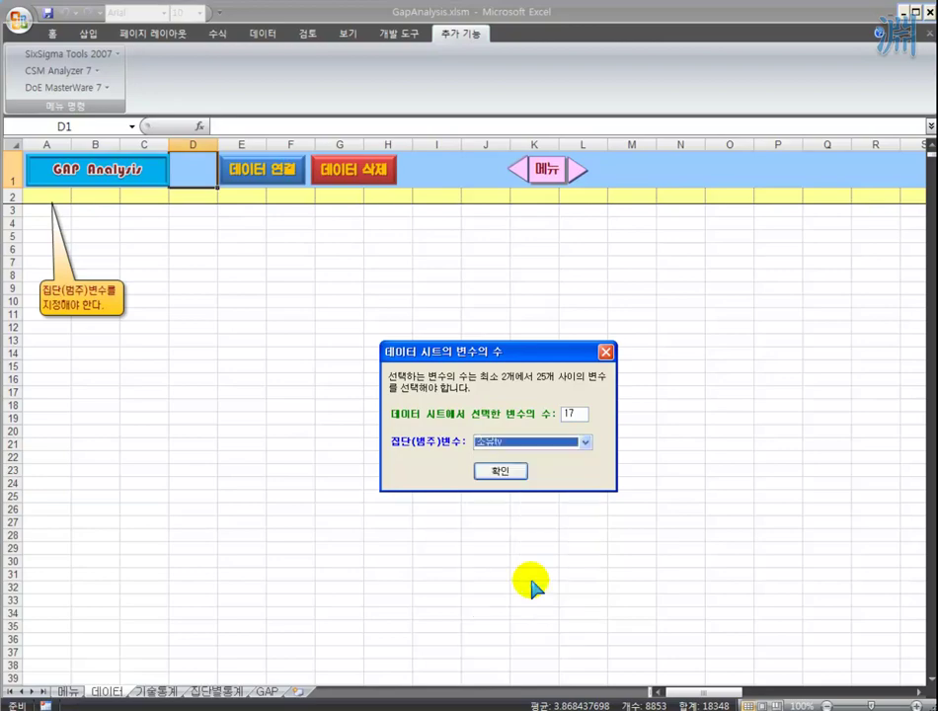
click(501, 471)
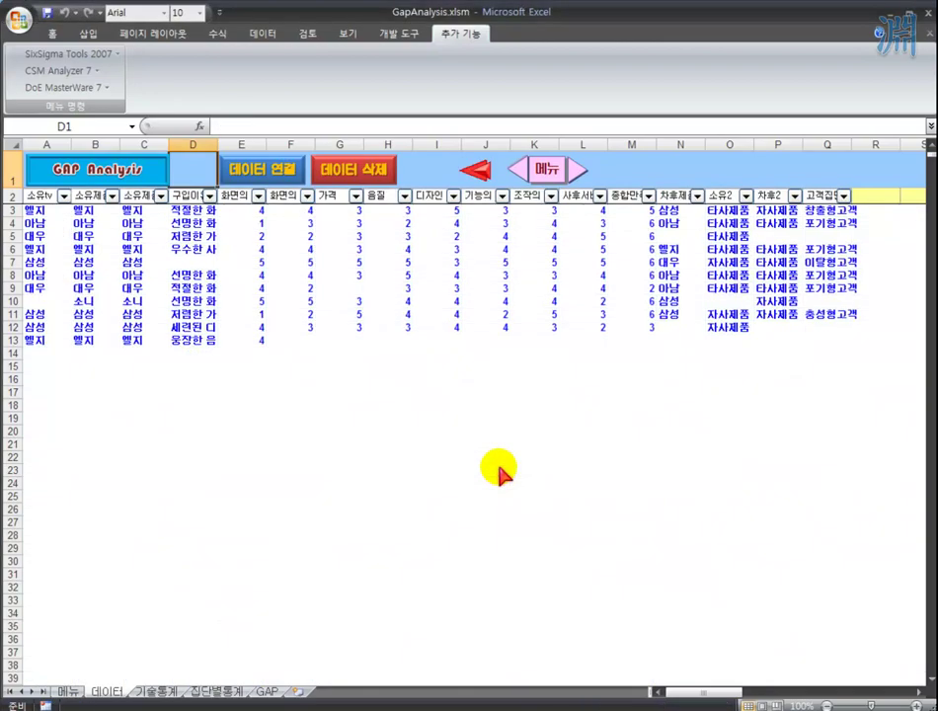
Step: Set the 종합만족 variable column to 지정않음 and re-save the 소유tv categories on the 집단별통계 sheet
click(649, 196)
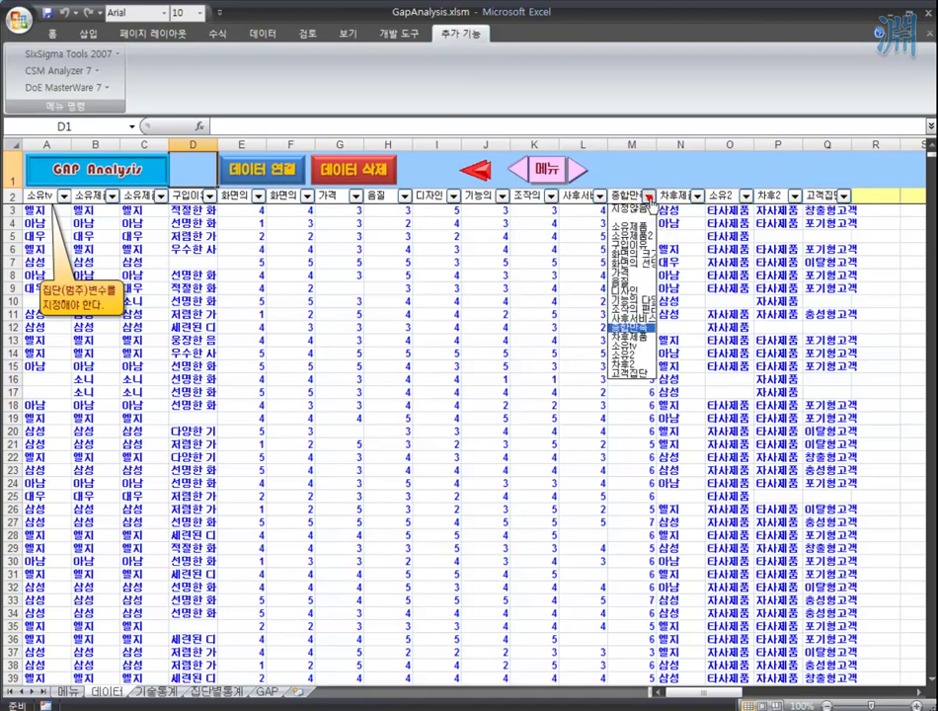
click(638, 210)
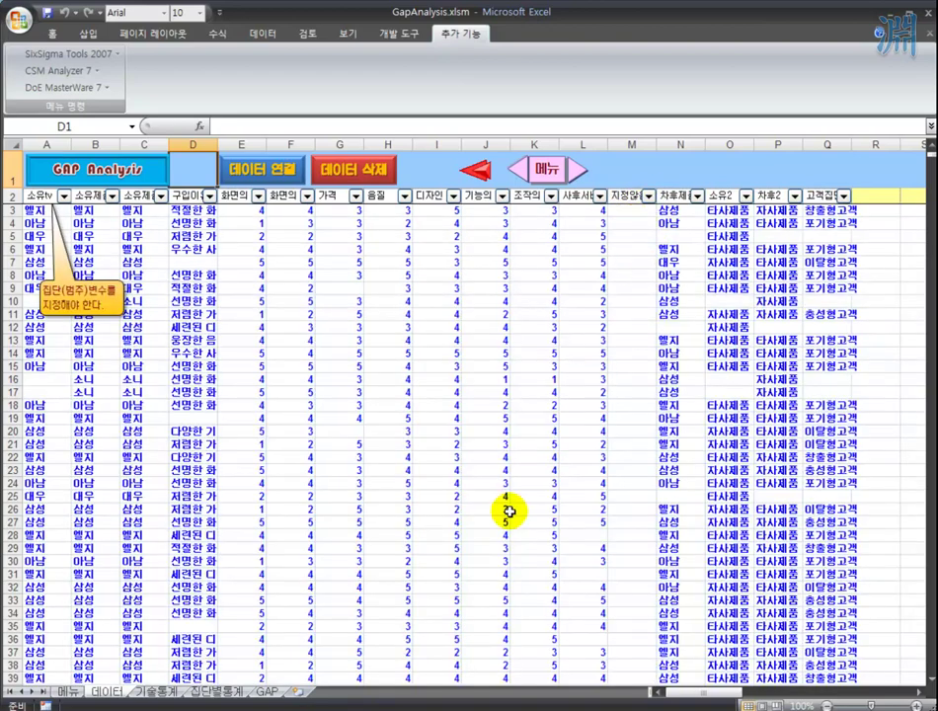
click(210, 694)
click(264, 283)
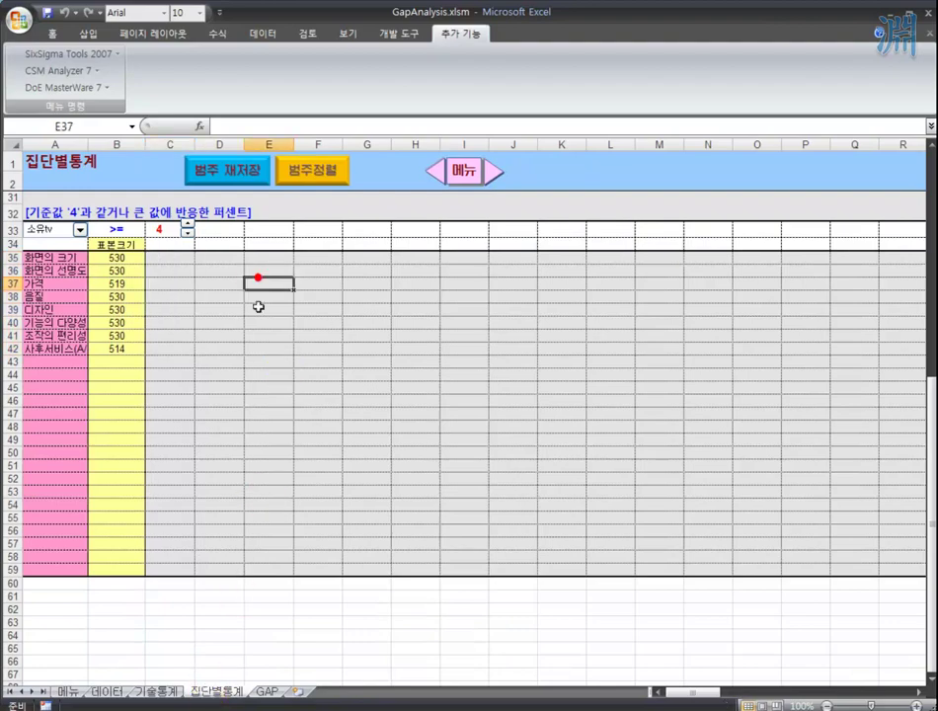
scroll(255, 299, up, 9)
click(237, 171)
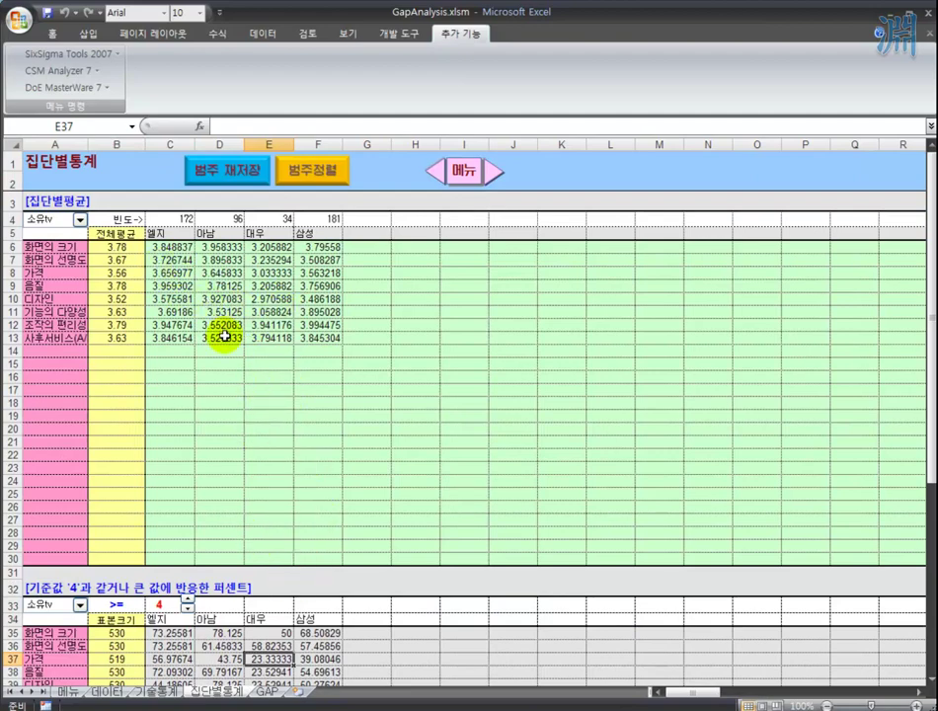
Step: Review the group means and percentages, then show the GAP chart as Top n% 선도표 with automatic Y-axis scaling
scroll(216, 286, down, 3)
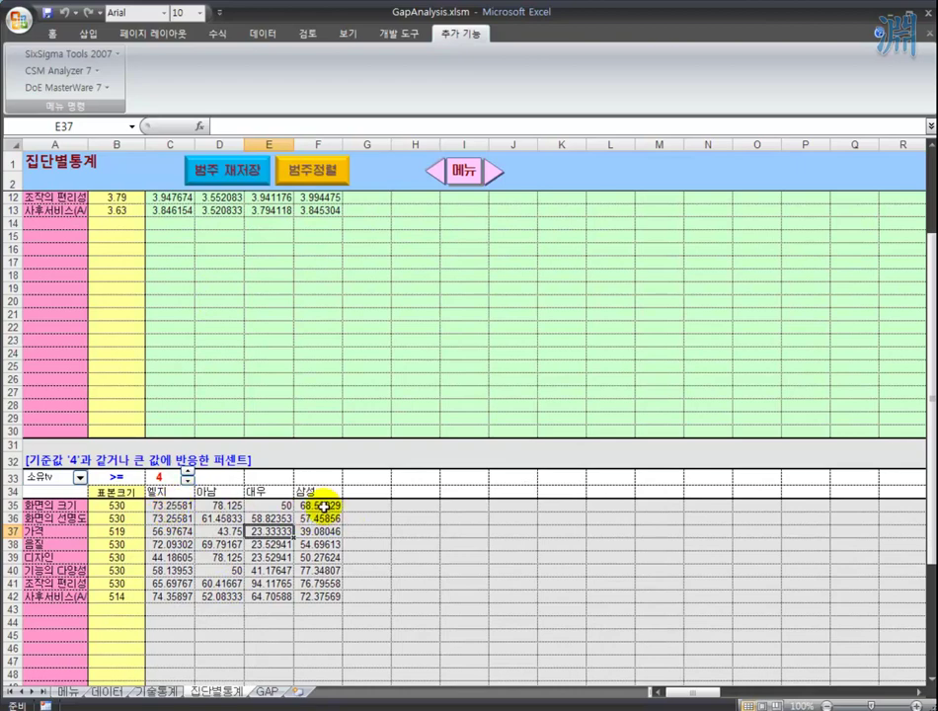
scroll(308, 582, up, 1)
scroll(308, 590, up, 3)
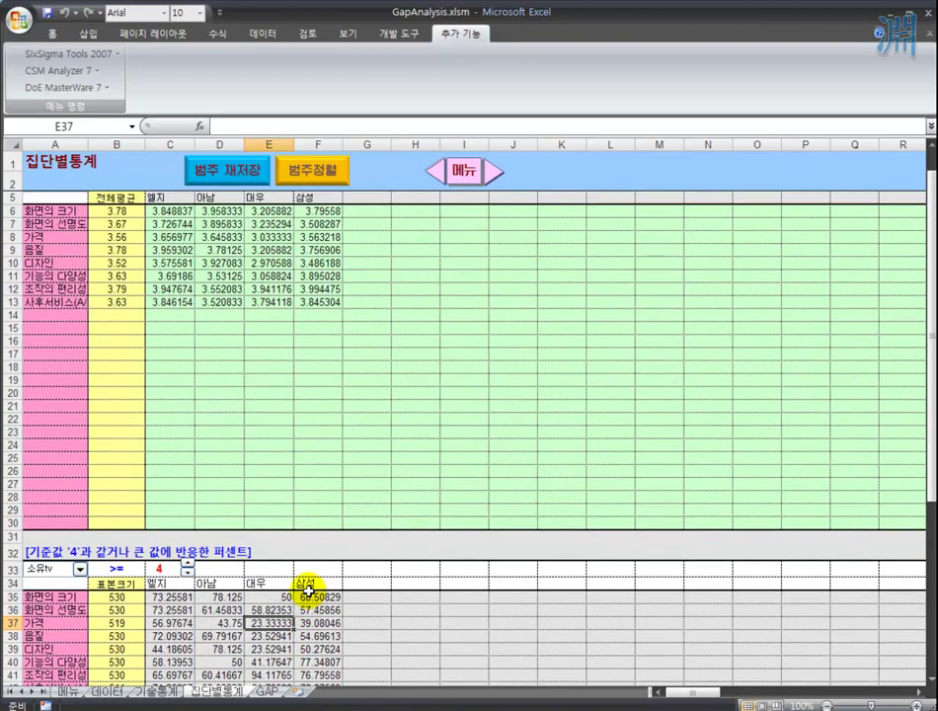
scroll(308, 591, down, 1)
scroll(308, 591, up, 1)
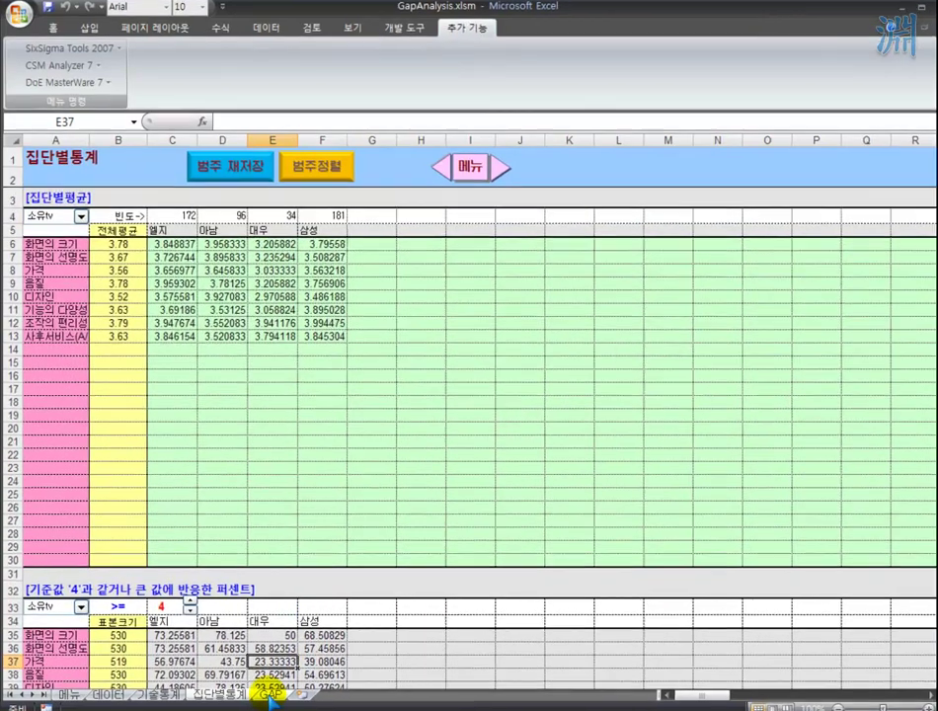
click(261, 691)
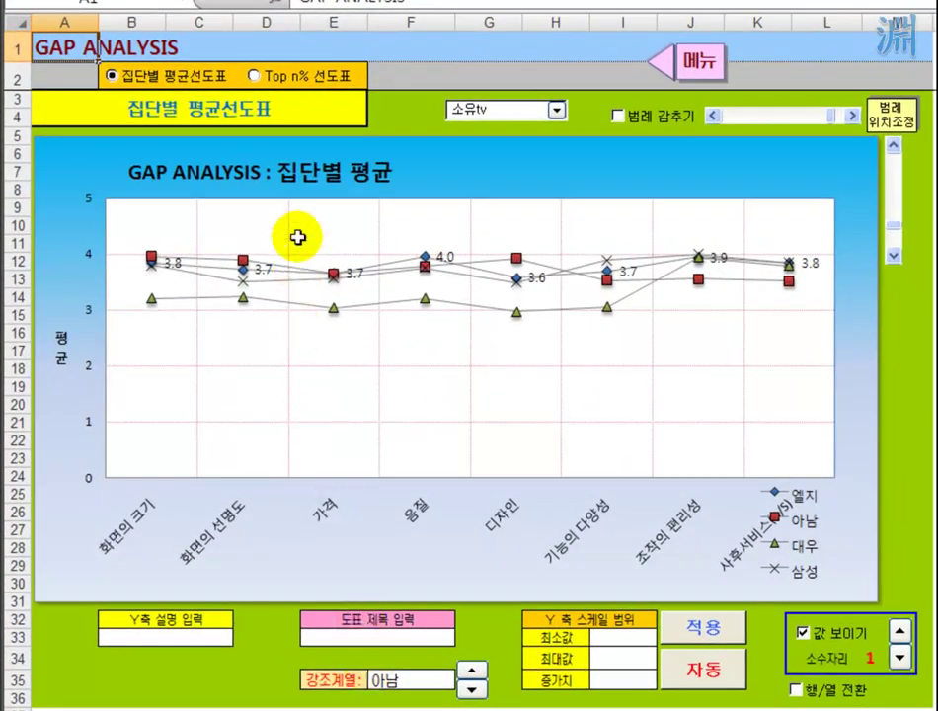
click(298, 81)
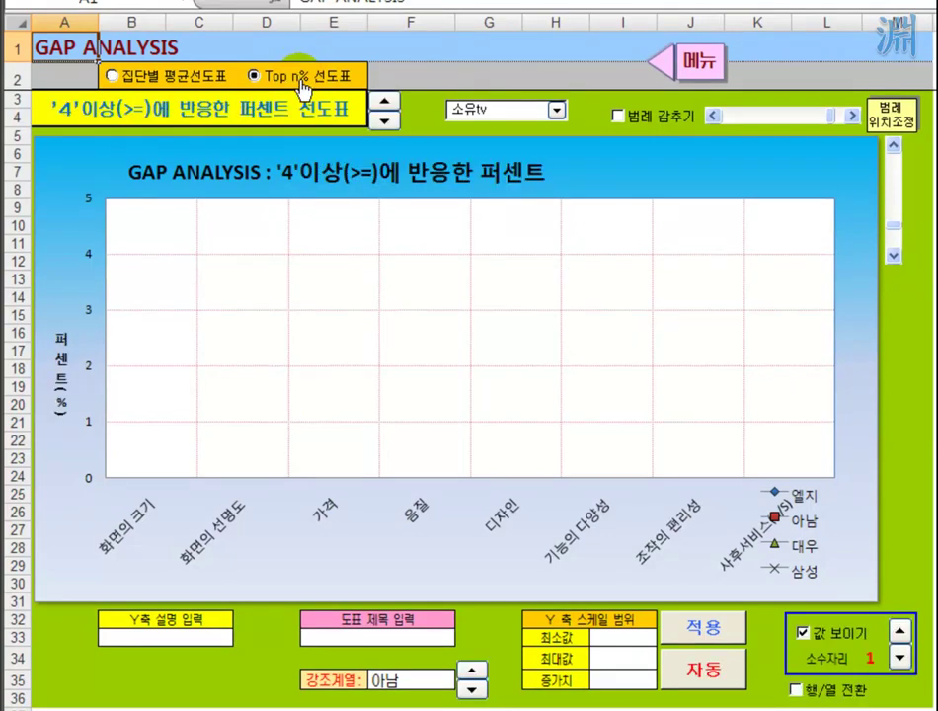
click(698, 672)
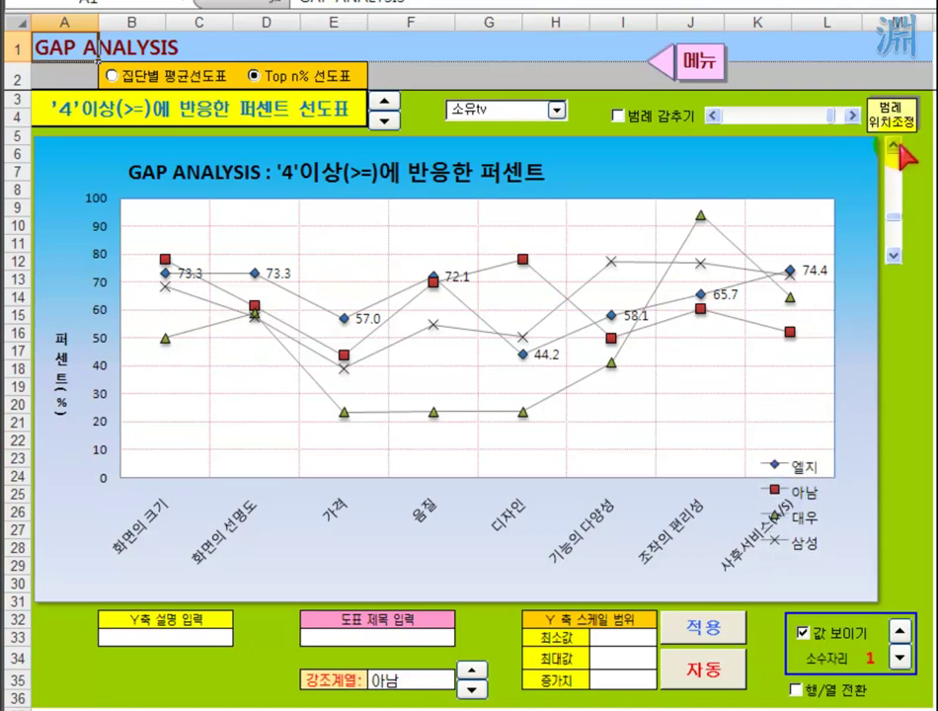
Step: Move the GAP chart's legend up until it sits inside the plot area, clear of the category labels
click(895, 174)
click(898, 176)
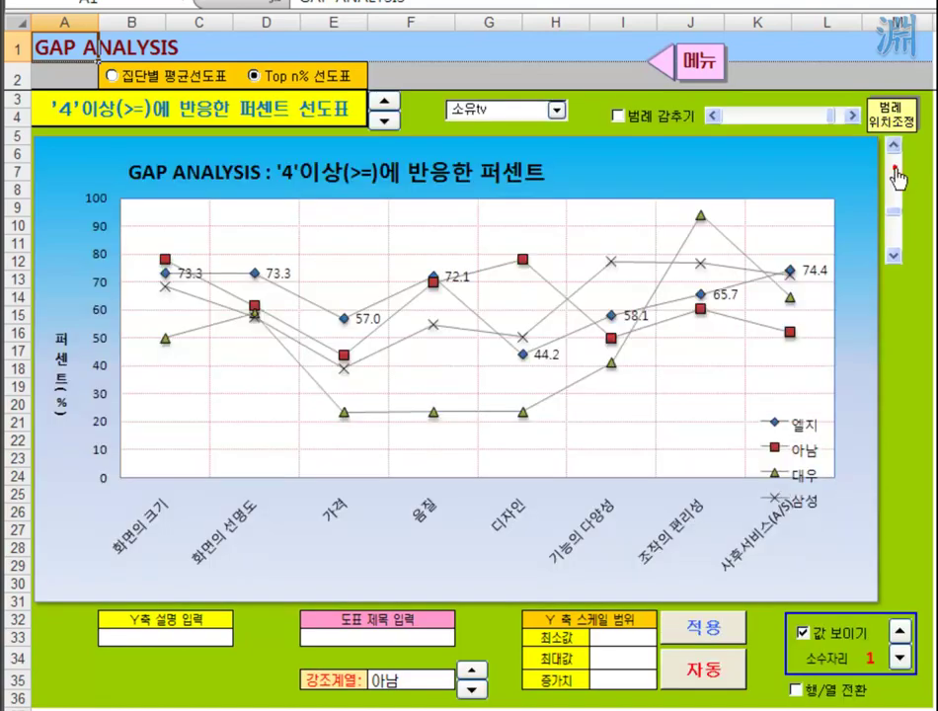
click(896, 176)
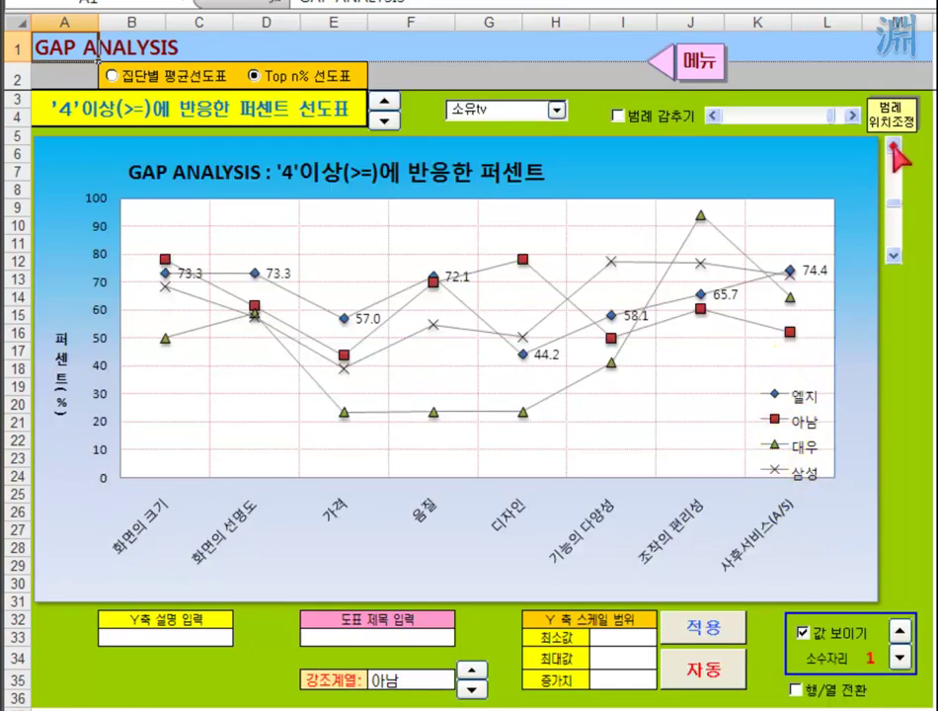
click(892, 146)
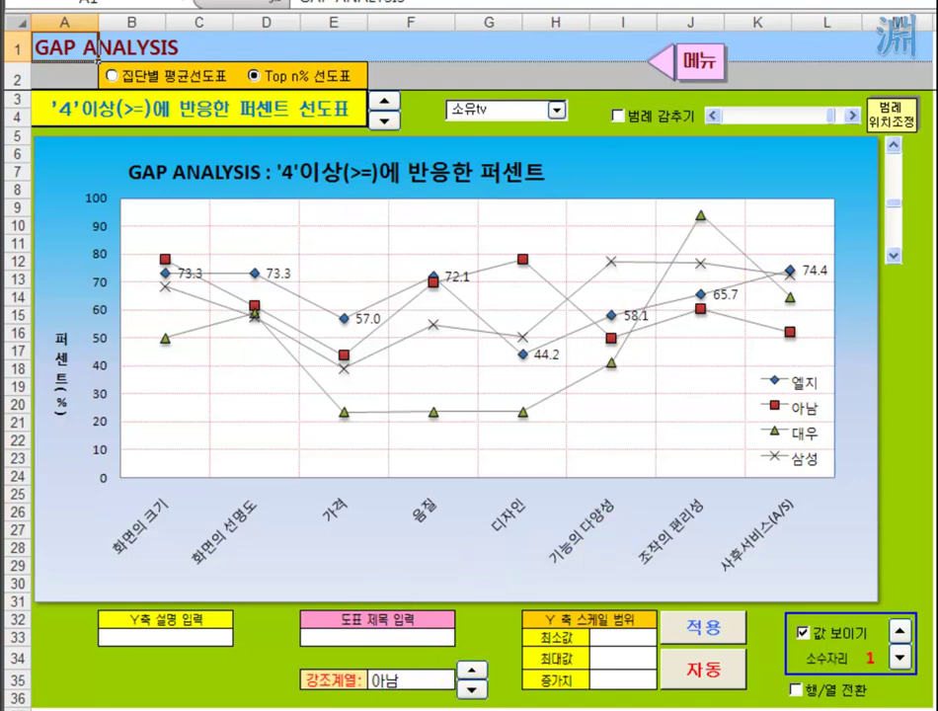
Step: Copy the four brands' percentages of responses at or above 4 in C35:F42 on the 집단별통계 sheet
key(ctrl+Page_Up)
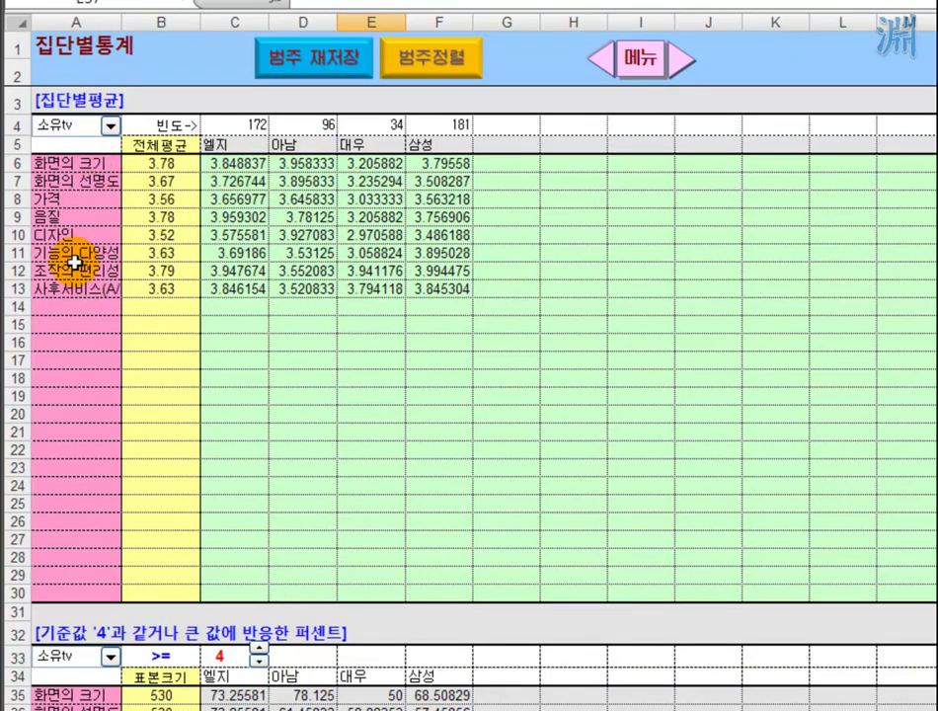
scroll(379, 556, down, 8)
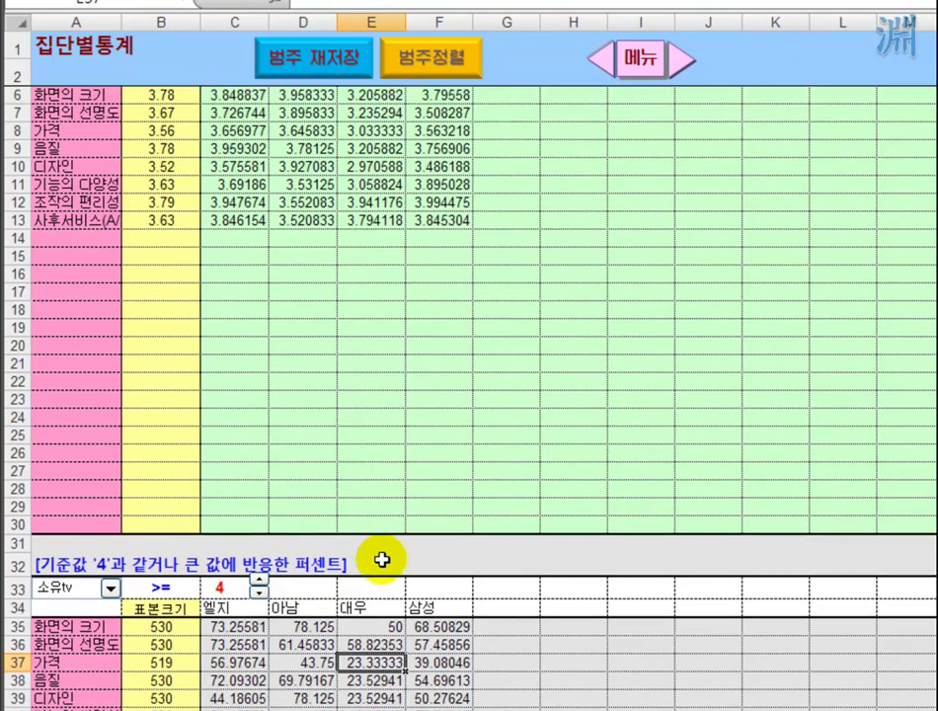
drag(249, 253, 428, 375)
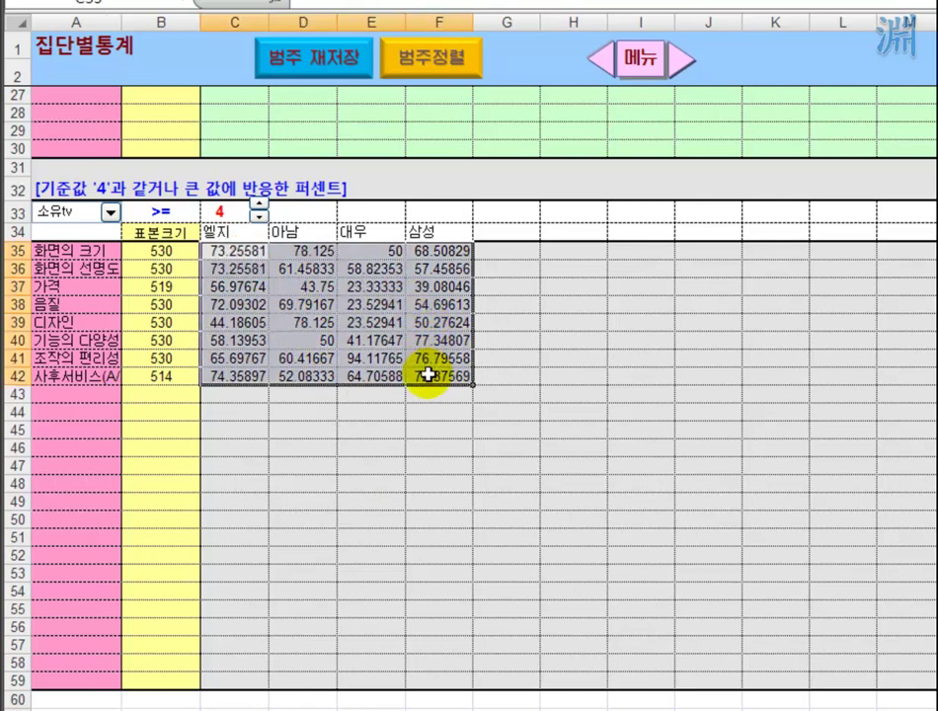
key(ctrl+c)
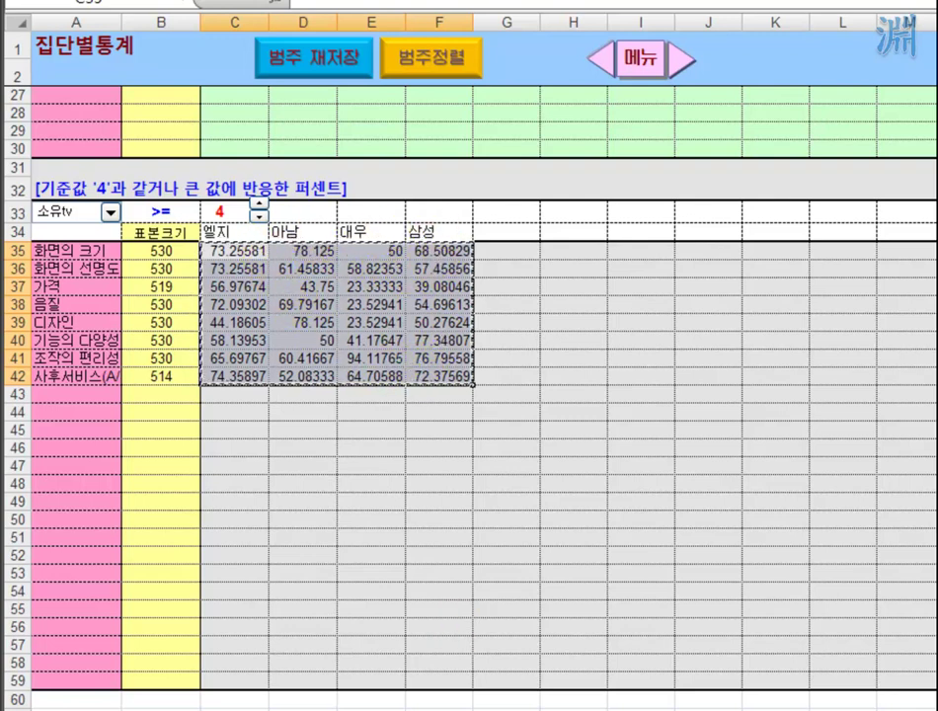
Step: Copy the brand headers and percentages in C34:F42 and paste them as transposed values from the 엘지 cell of the combined table
drag(239, 235, 424, 375)
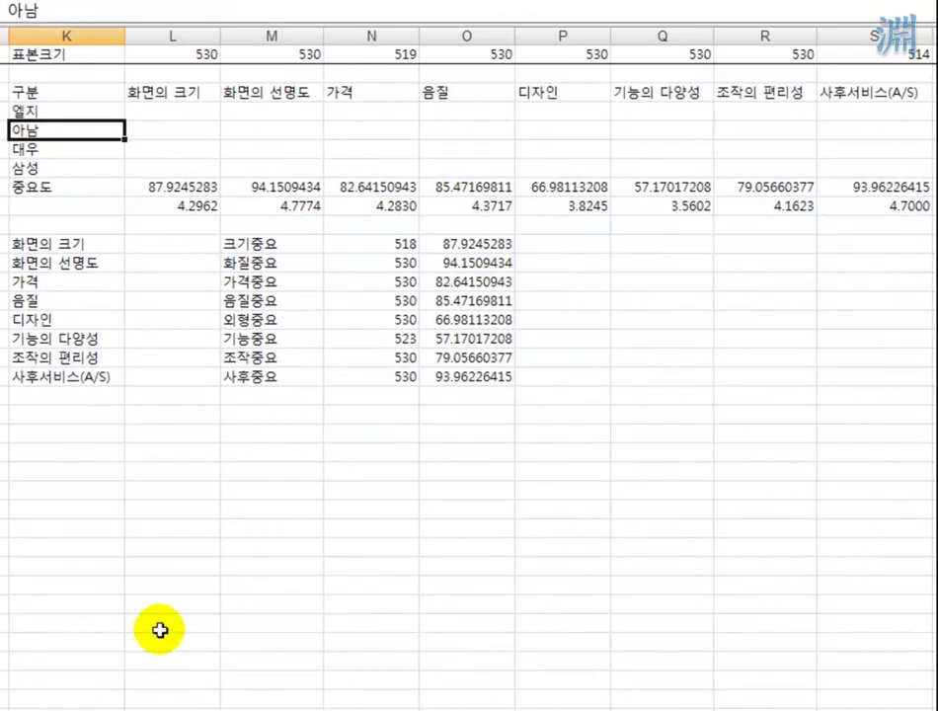
click(99, 111)
right_click(103, 113)
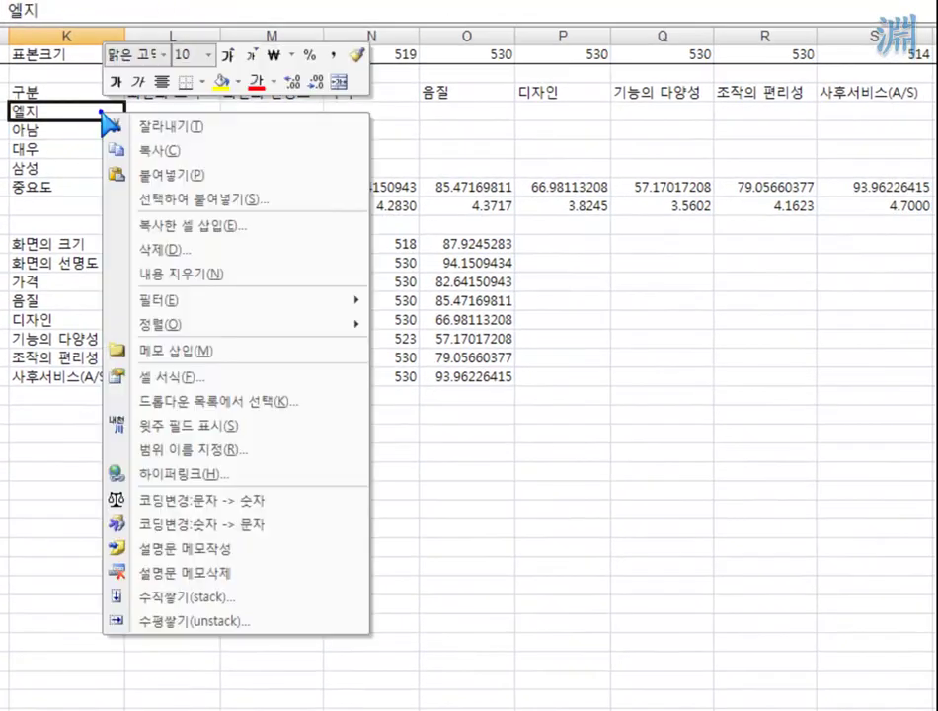
click(193, 202)
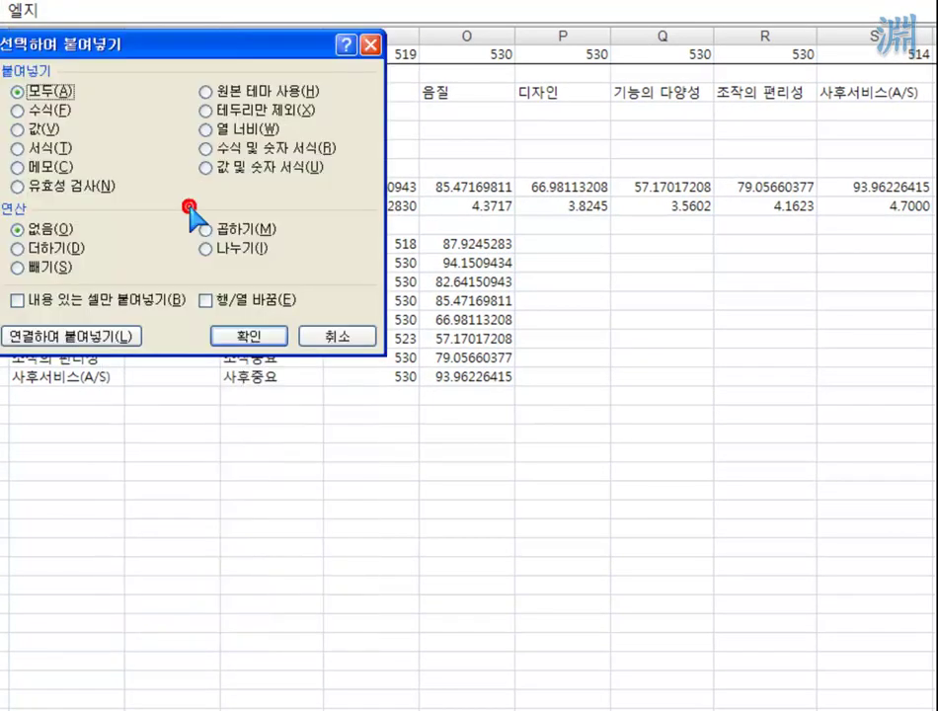
click(43, 131)
drag(234, 41, 513, 313)
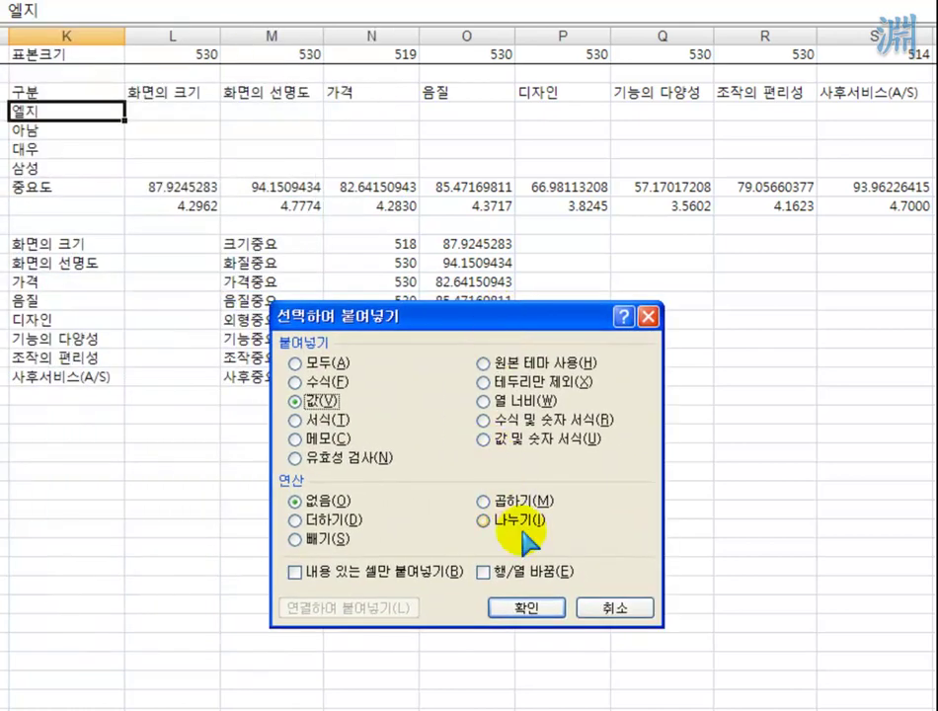
click(528, 570)
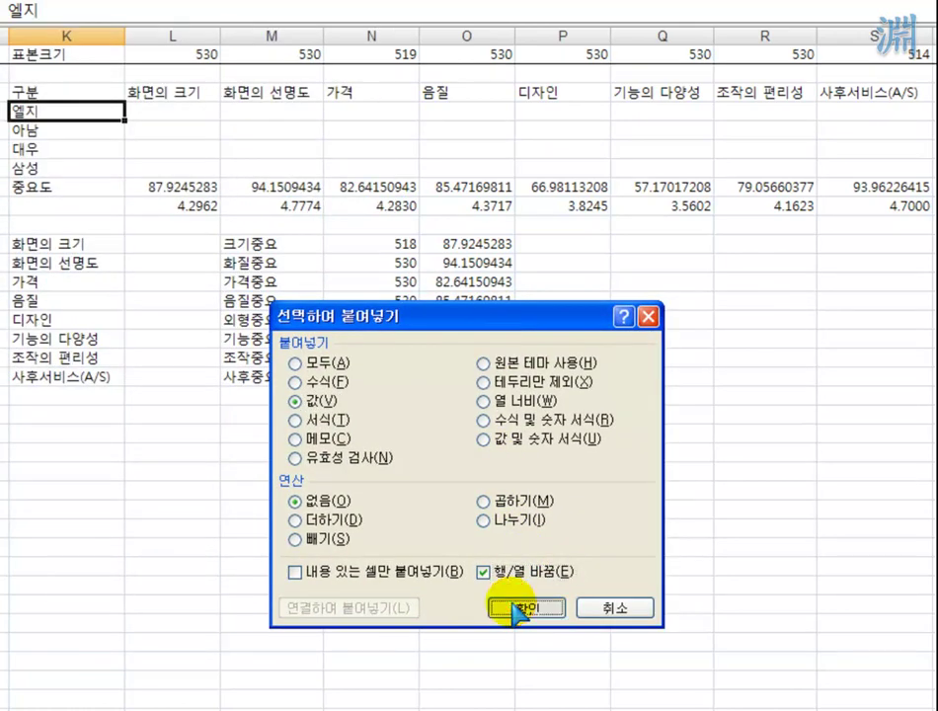
click(518, 607)
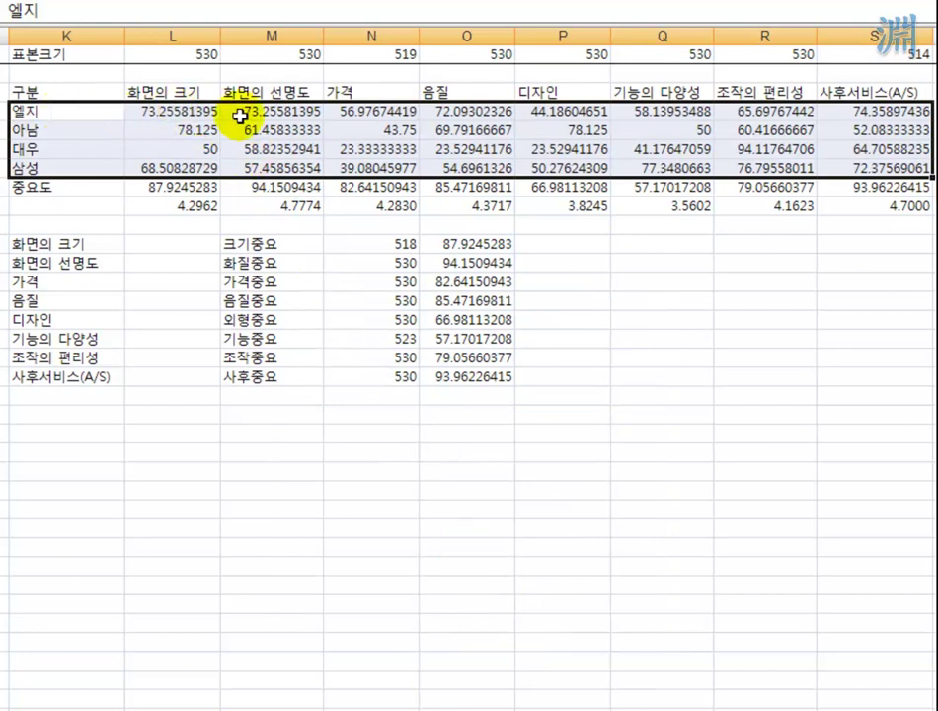
Step: Link the combined table K3:S8, 구분 through 중요도, to the GAP Analysis data sheet with 구분 as the group variable
click(865, 108)
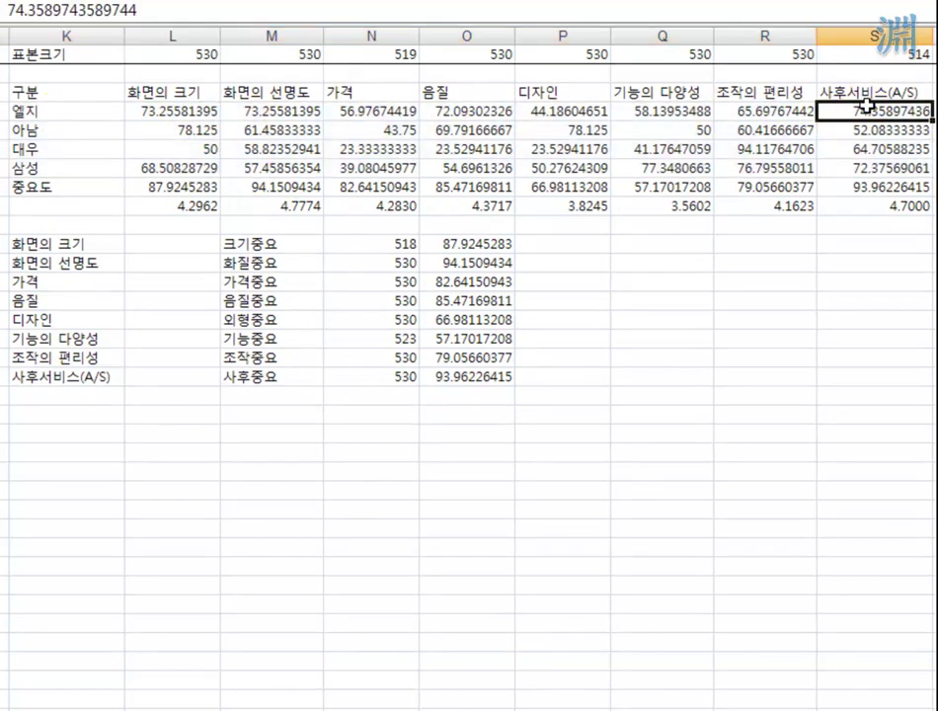
drag(52, 90, 865, 187)
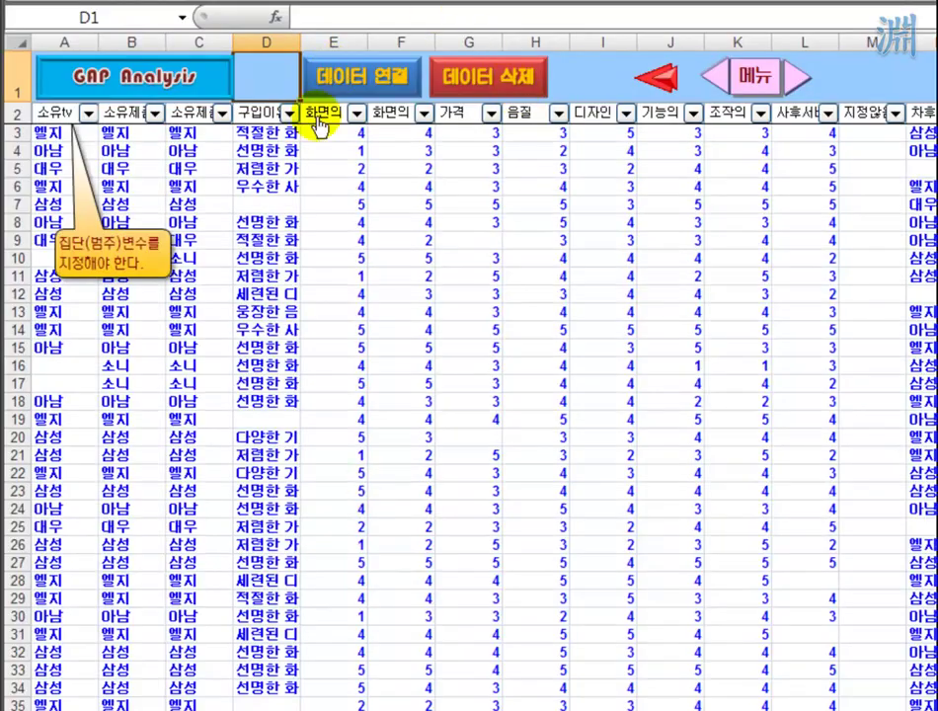
click(342, 73)
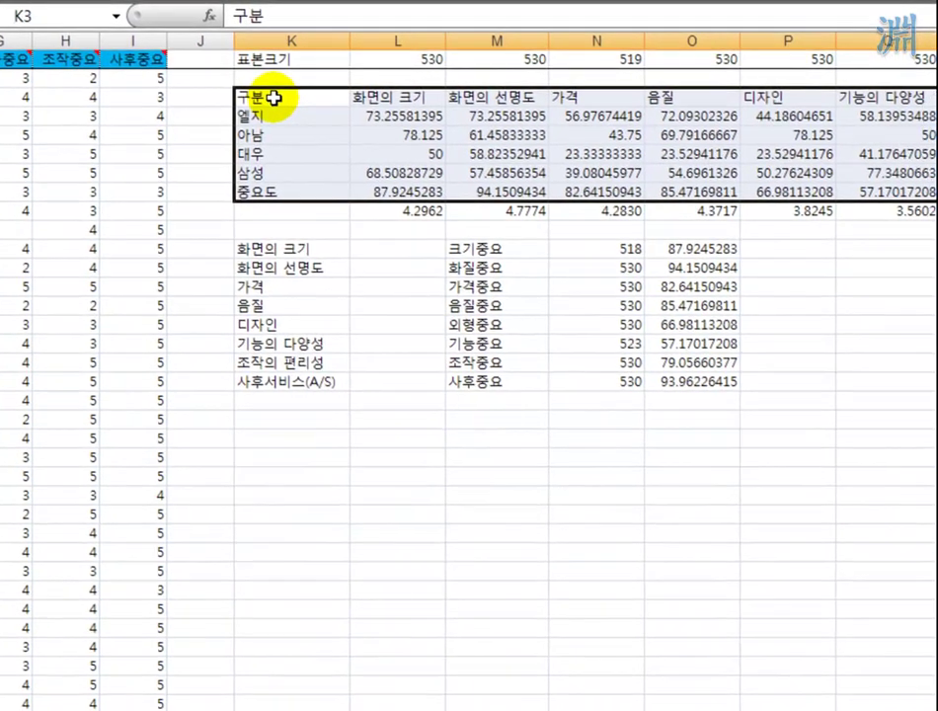
click(322, 94)
drag(809, 178, 908, 182)
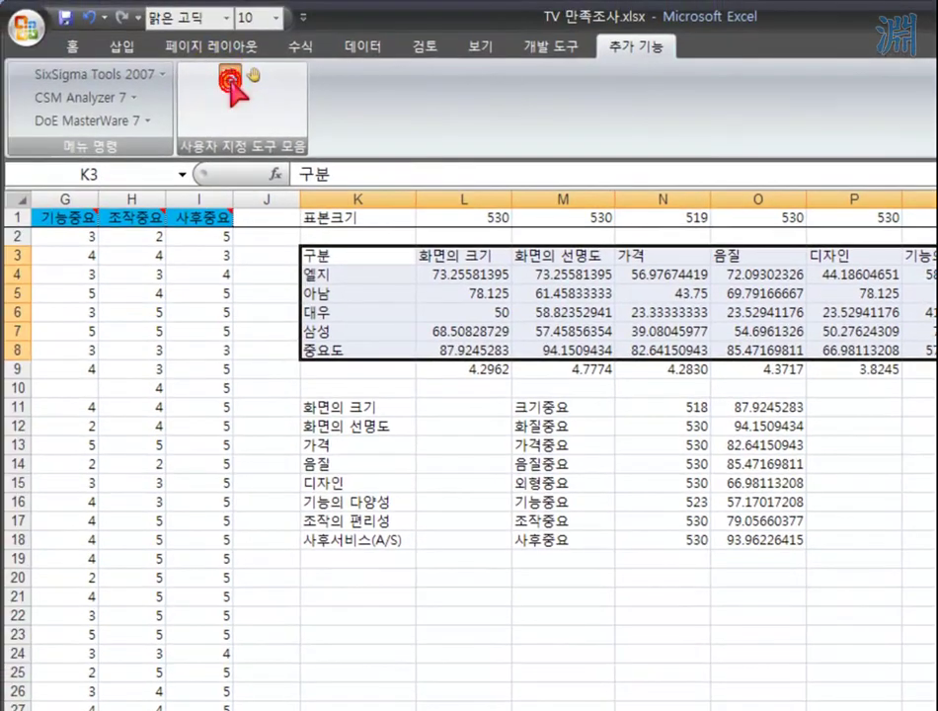
click(230, 77)
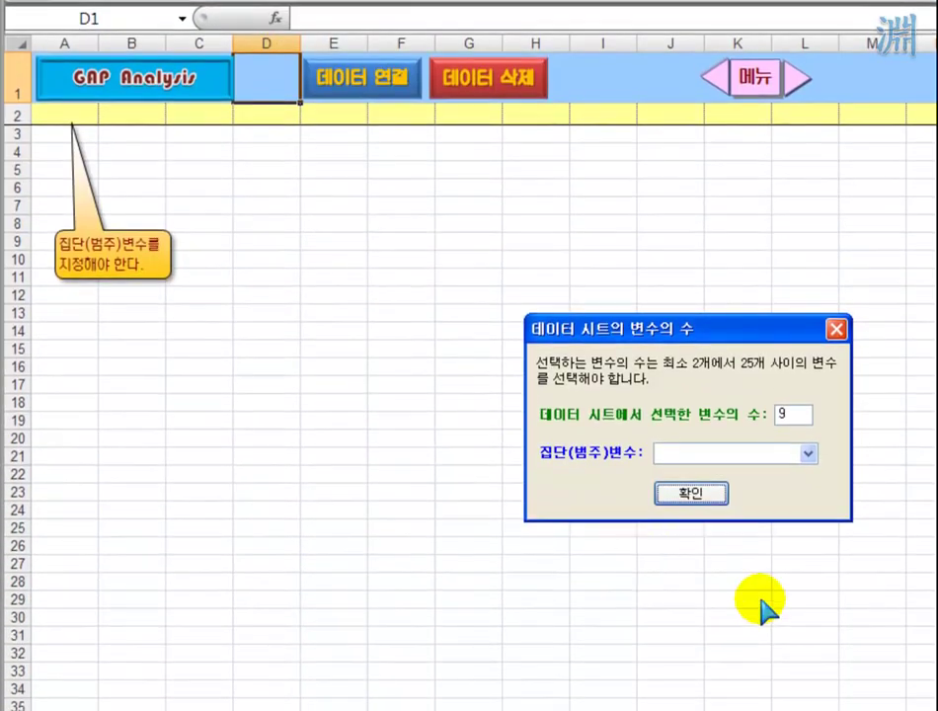
click(750, 454)
click(696, 489)
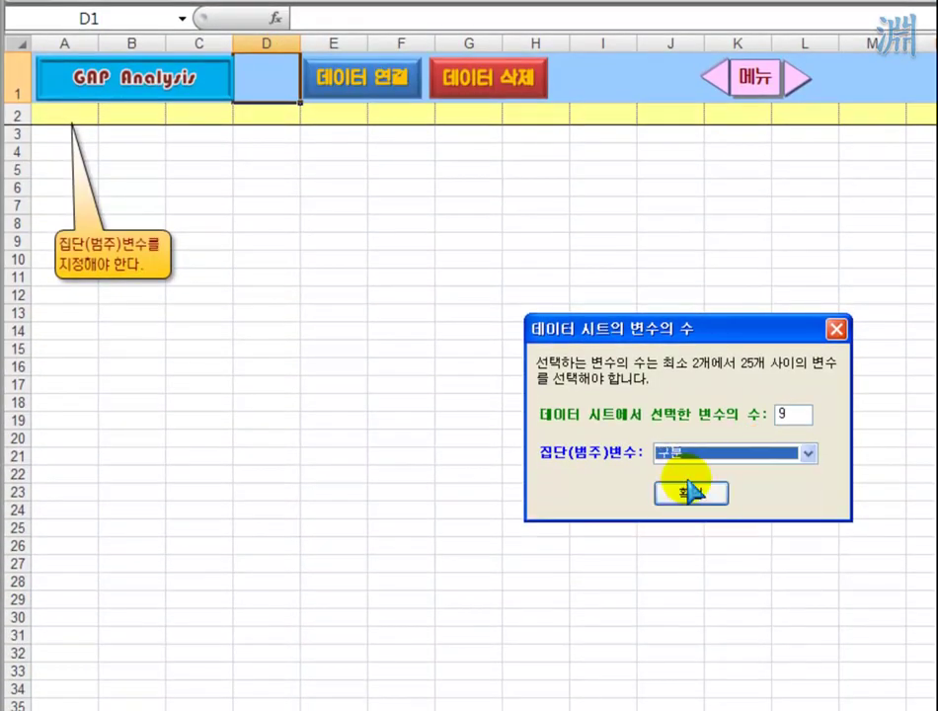
click(687, 494)
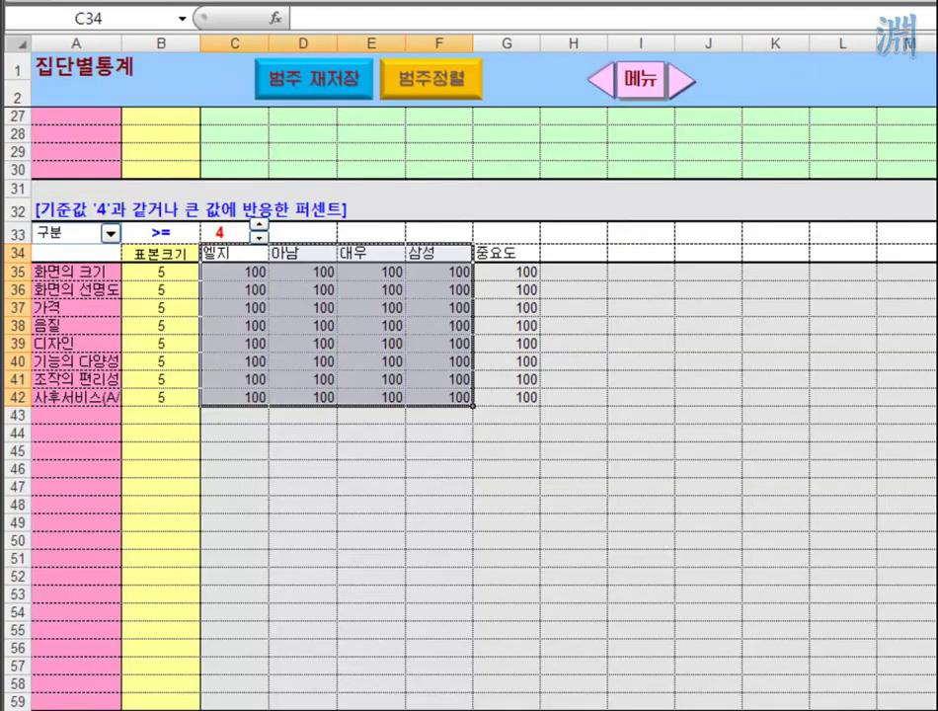
Step: Examine the percentages at or above 4 and the group means for 구분 on the 집단별통계 sheet
click(436, 469)
click(320, 346)
scroll(344, 405, up, 2)
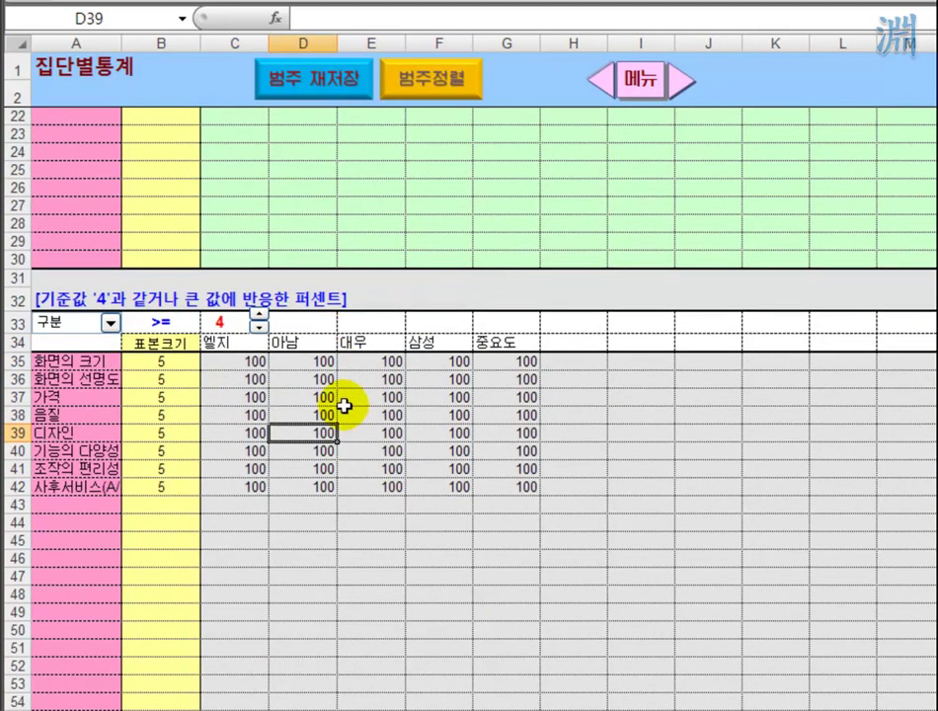
scroll(330, 389, up, 2)
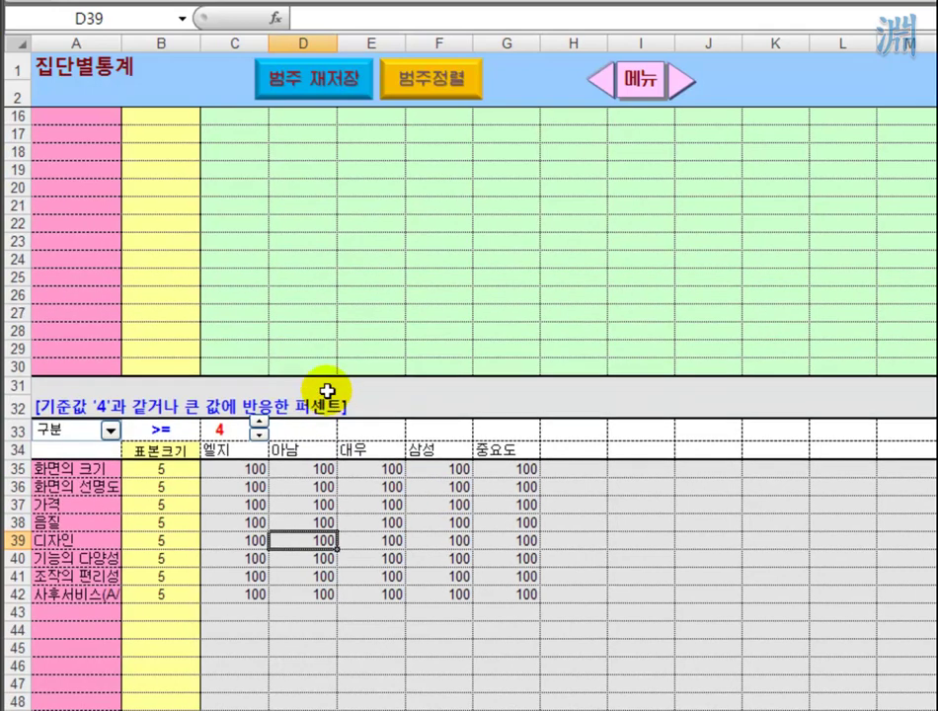
scroll(327, 392, up, 3)
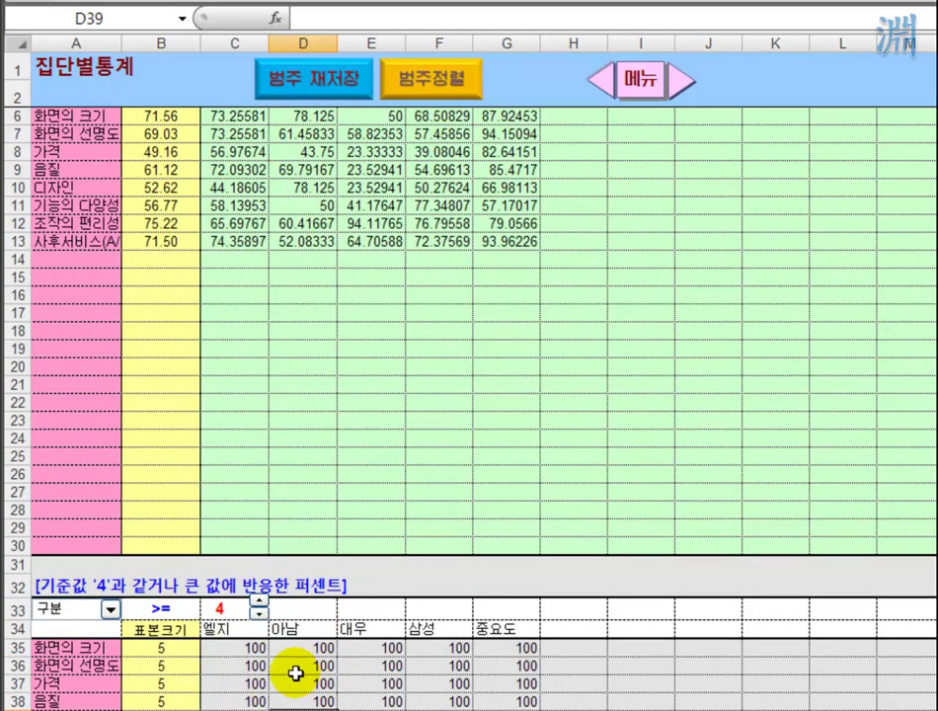
scroll(295, 673, up, 1)
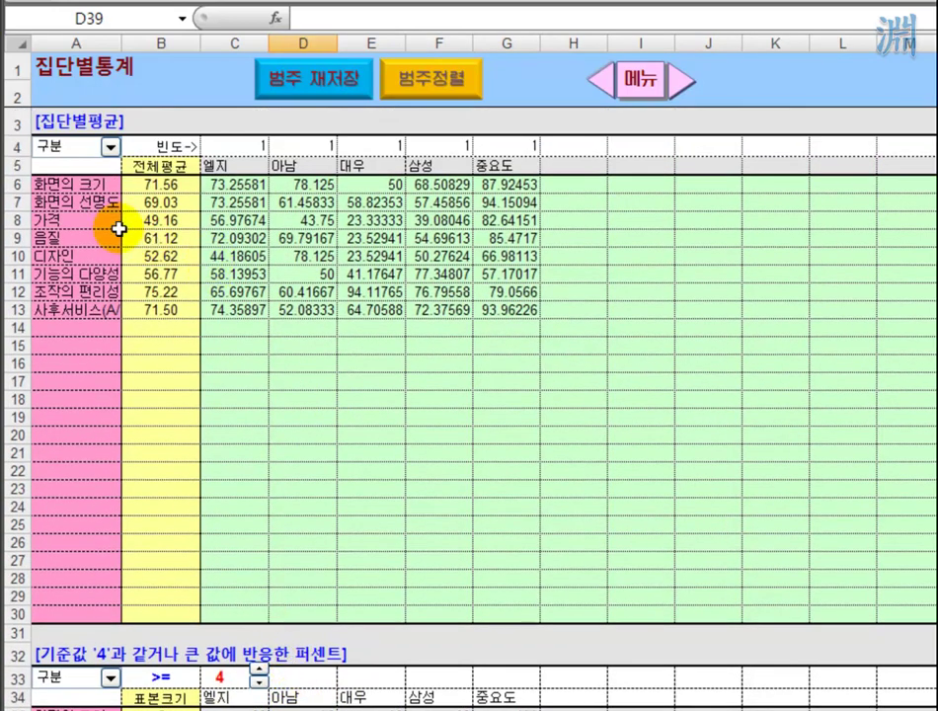
click(228, 185)
click(240, 215)
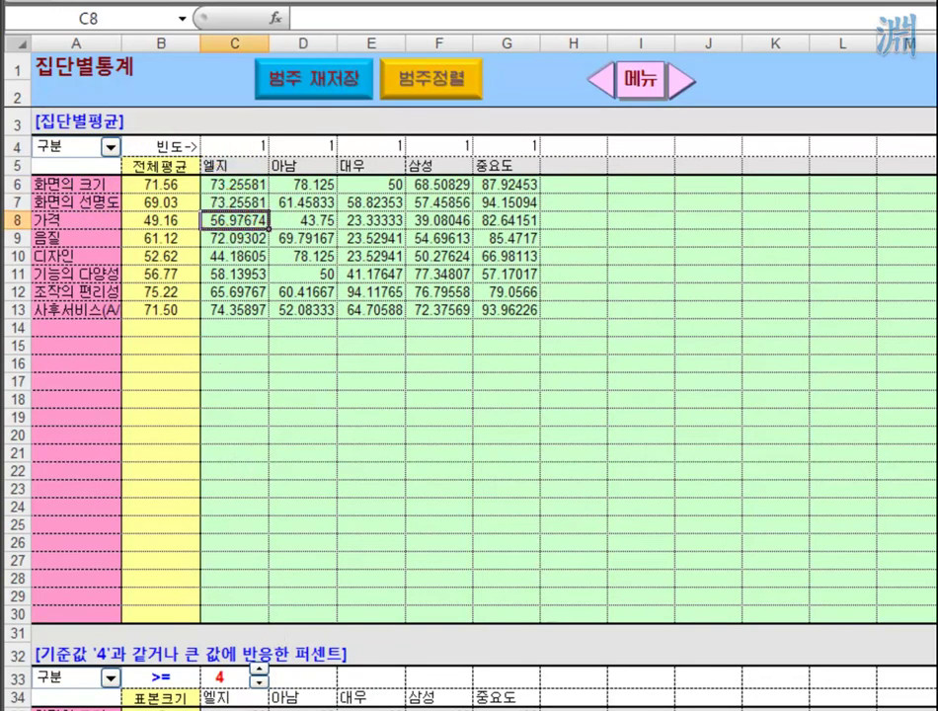
Step: Compare the linked GAP data with the 집단별평균 table and check each group's frequency in row 4
key(ctrl+Page_Down)
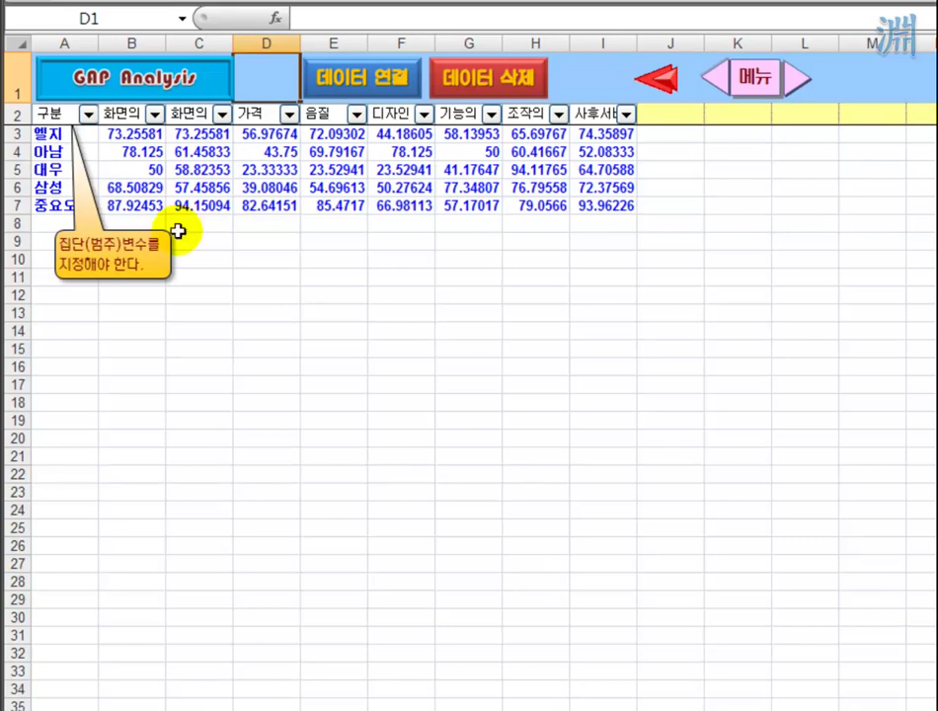
click(136, 131)
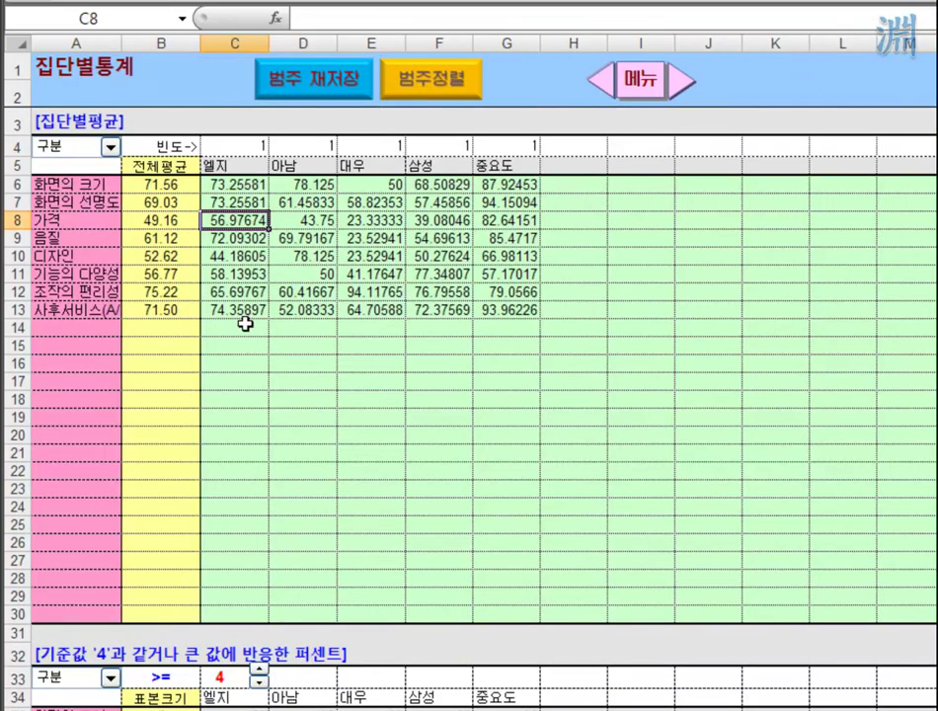
click(237, 185)
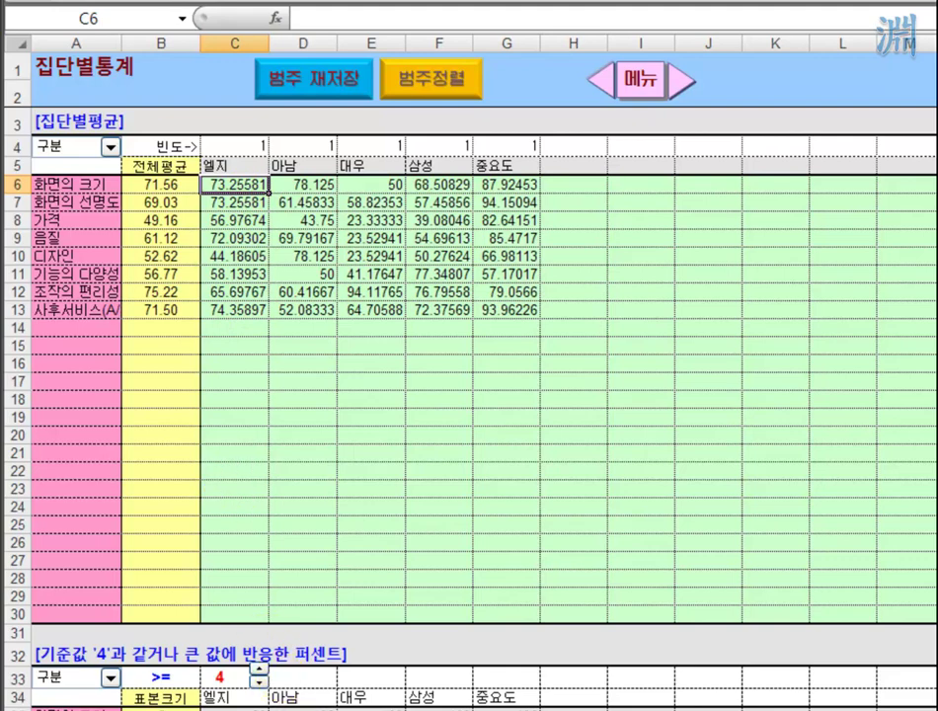
click(249, 148)
click(302, 148)
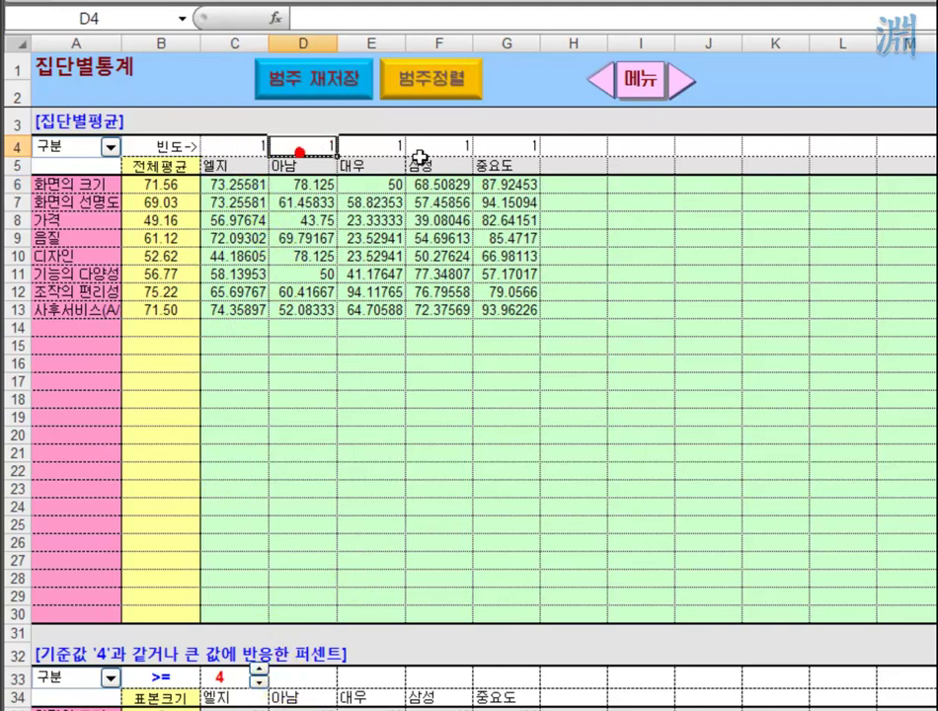
click(434, 148)
click(529, 144)
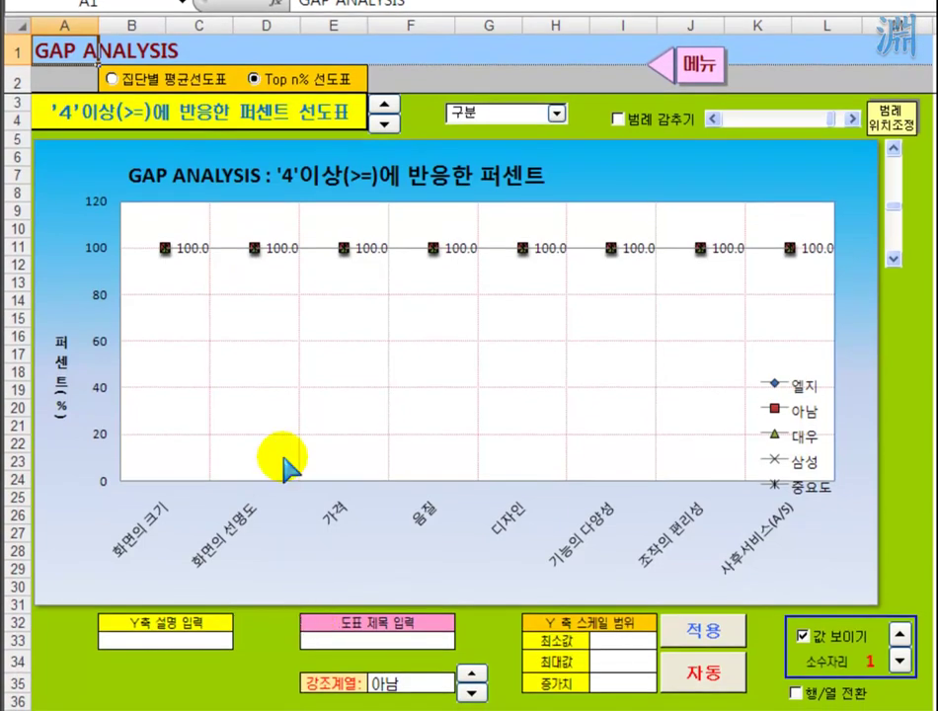
Step: Show the GAP chart as 집단별 평균선도표 and set the emphasized series to 중요도
click(161, 83)
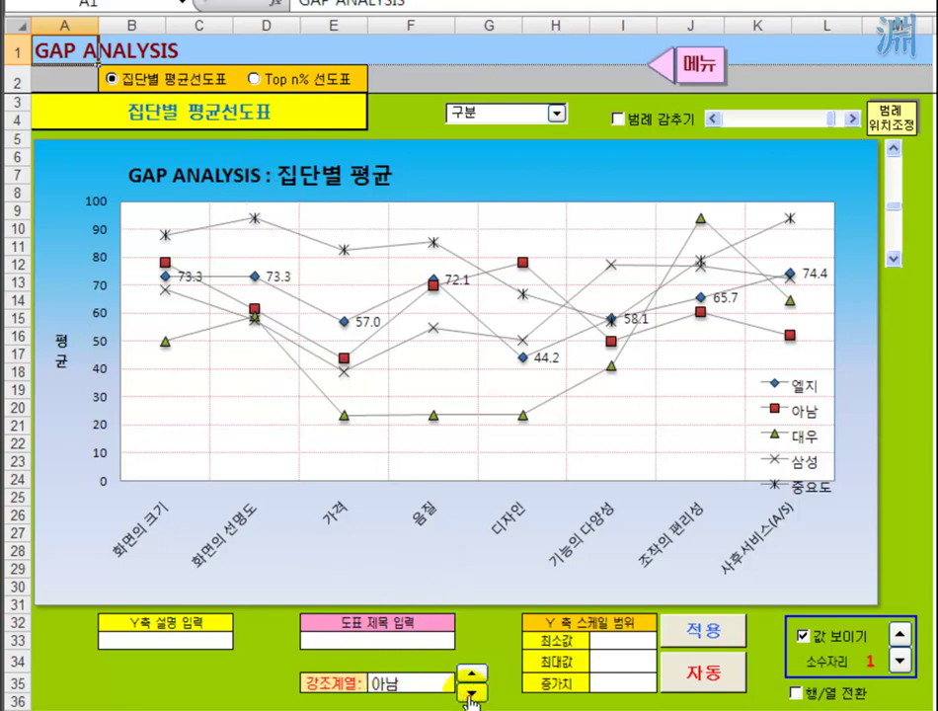
click(467, 693)
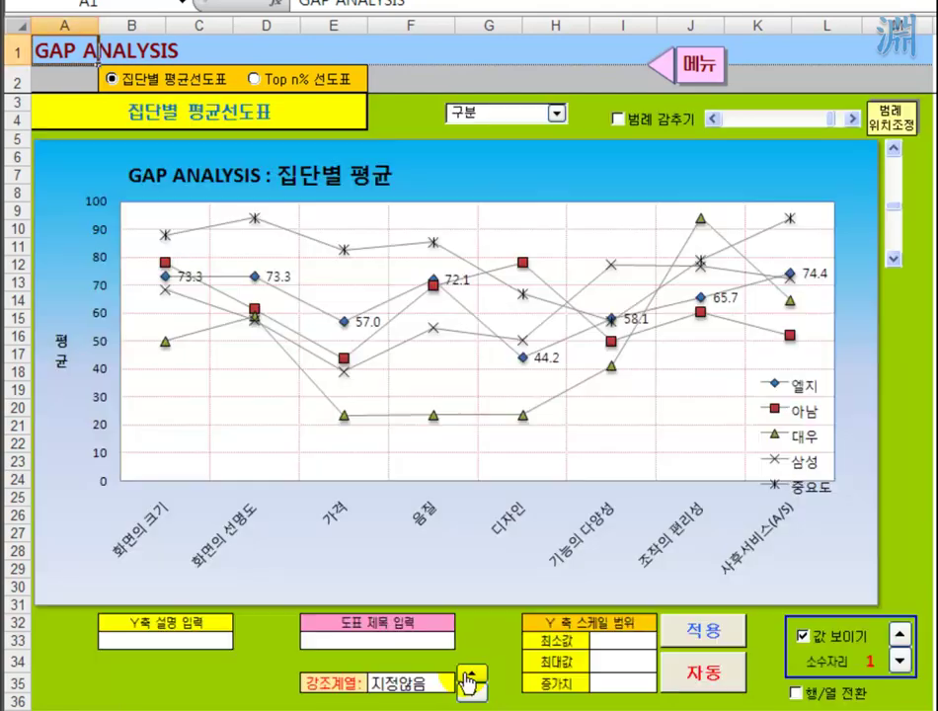
click(472, 677)
click(472, 677)
click(471, 677)
click(471, 677)
click(471, 677)
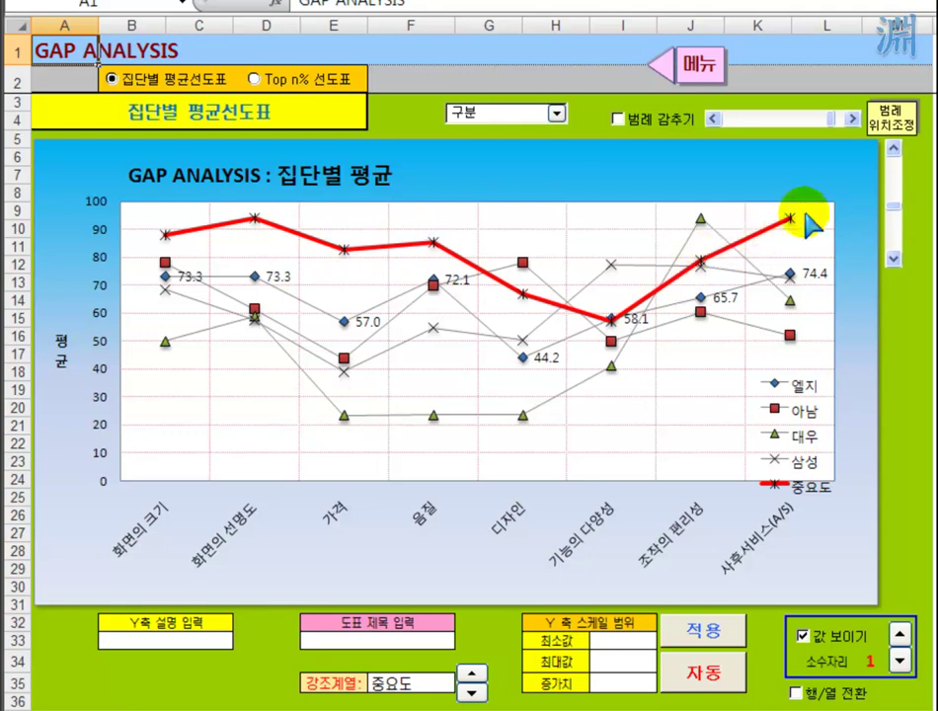
Step: Raise the GAP chart's legend so it sits fully inside the plot area and apply automatic Y-axis scaling
click(894, 150)
click(894, 150)
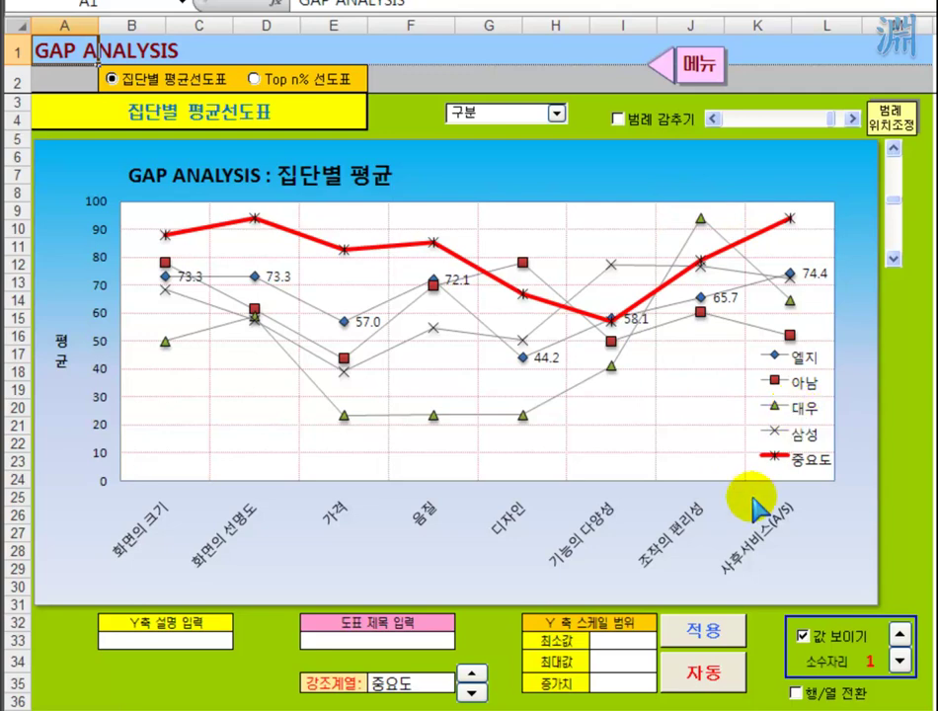
click(677, 686)
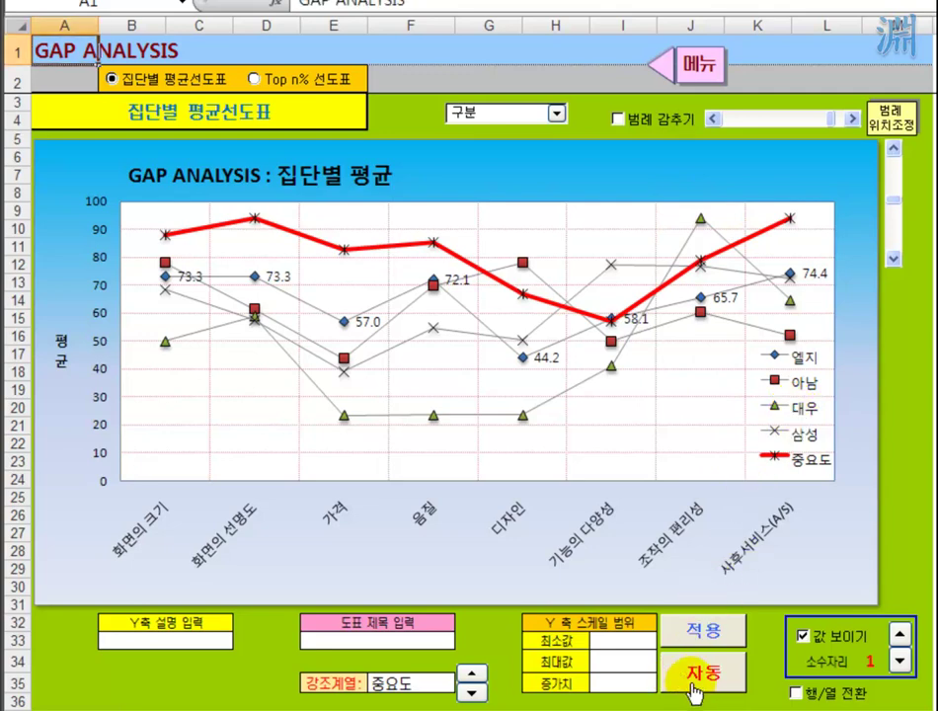
Step: Hide the value labels of all series on the GAP chart, keeping 구분 as the group variable
click(851, 637)
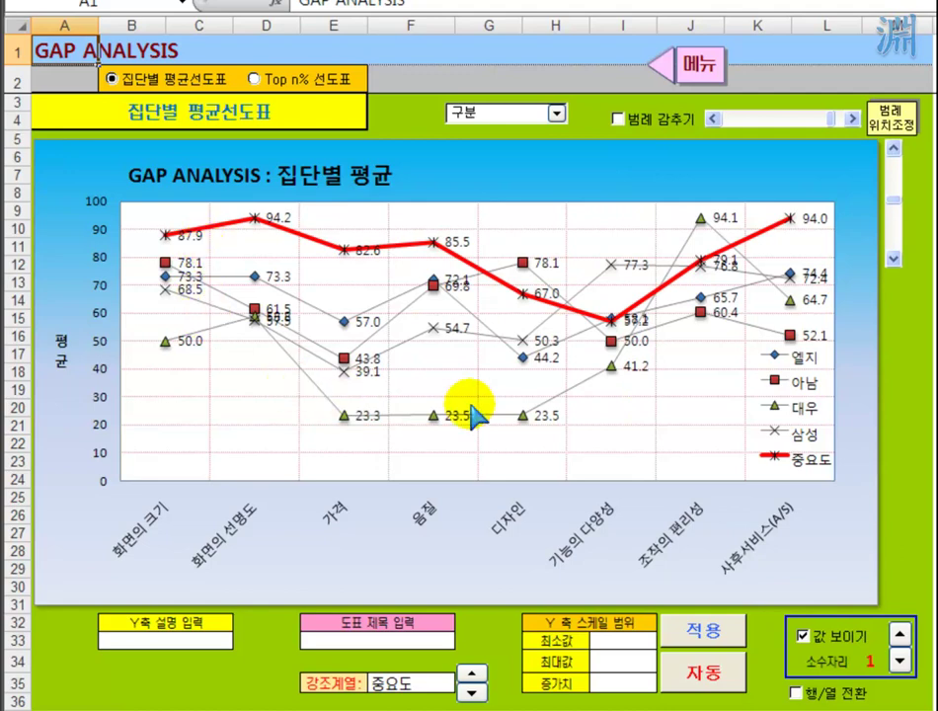
click(849, 637)
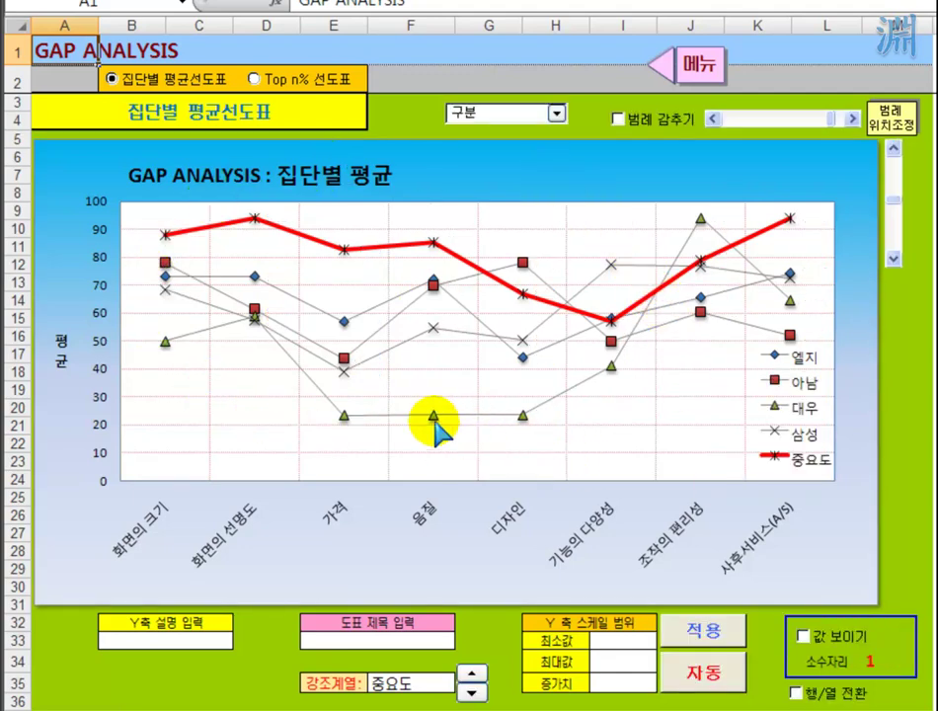
click(556, 114)
click(555, 115)
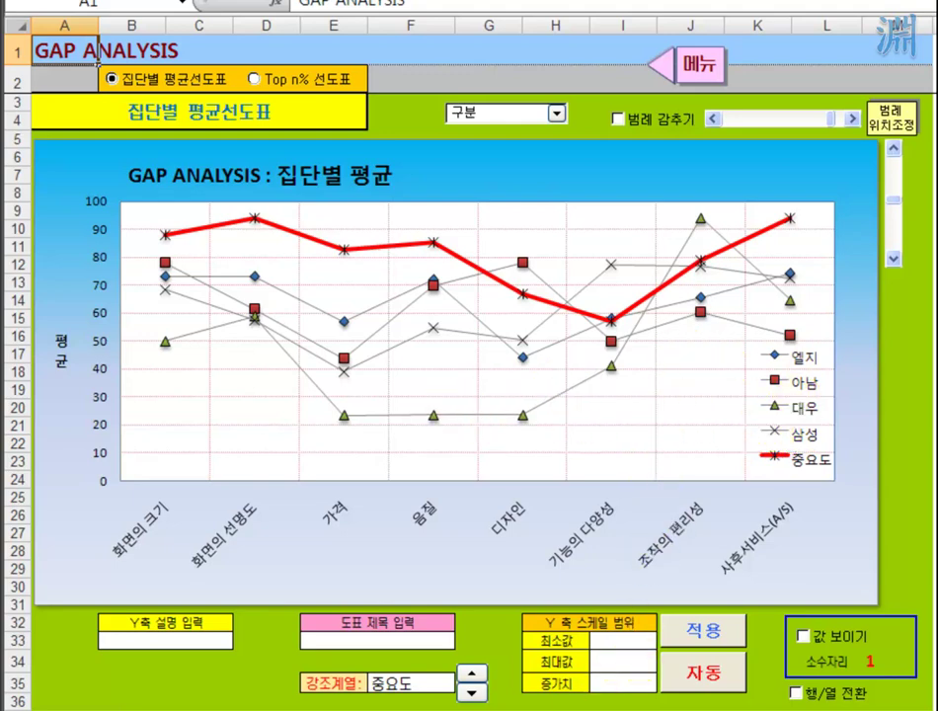
Step: Clear the group names 엘지, 아남 and 대우 from row 5 of the 집단별평균 table on the 집단별통계 sheet
key(ctrl+Page_Up)
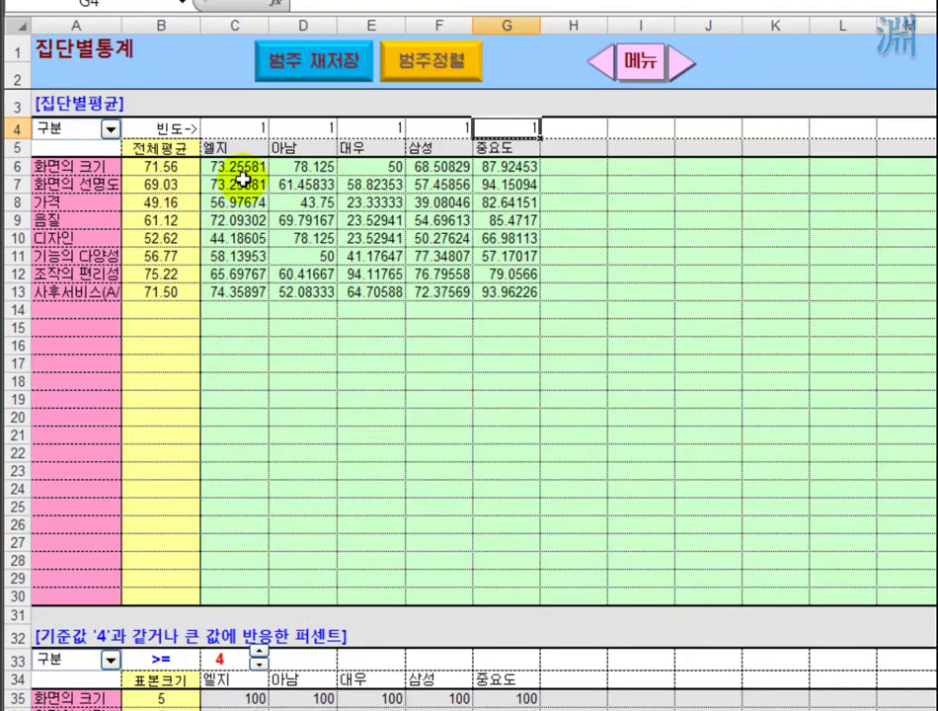
click(297, 149)
click(235, 149)
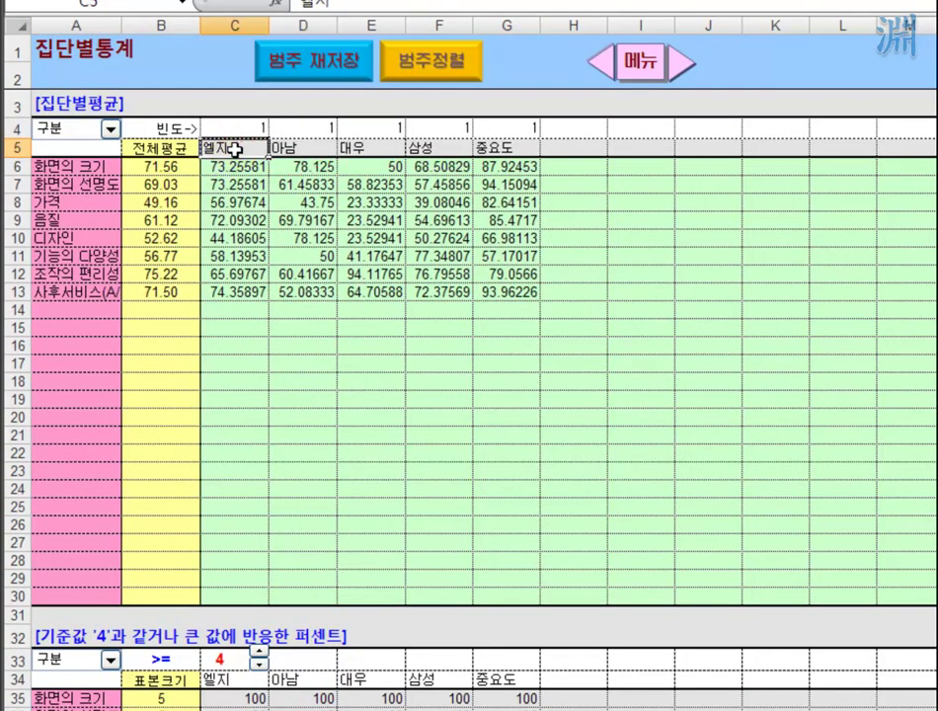
key(Delete)
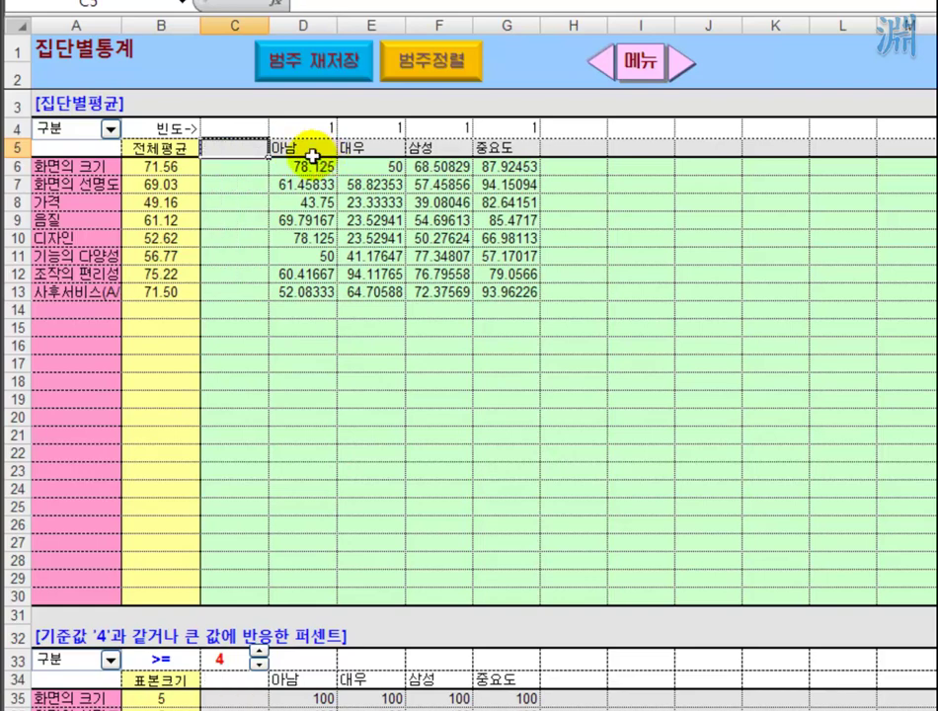
click(312, 153)
key(Delete)
click(366, 149)
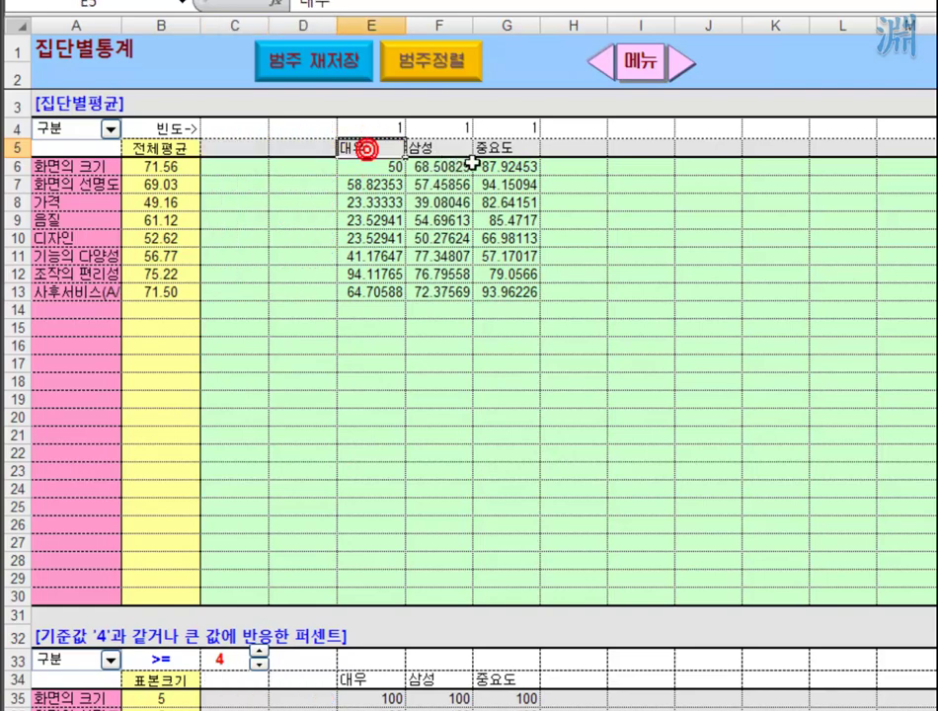
key(Delete)
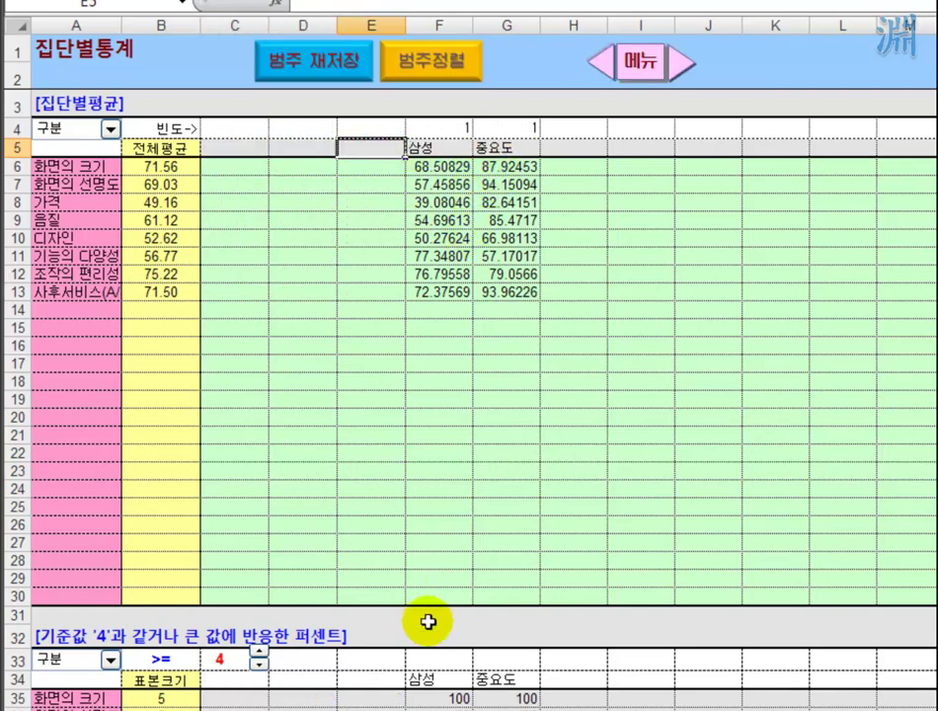
Step: Check the reduced GAP chart, and copy the 삼성 and 중요도 group names from F5:G5 into C5:D5 as values only
key(ctrl+Page_Down)
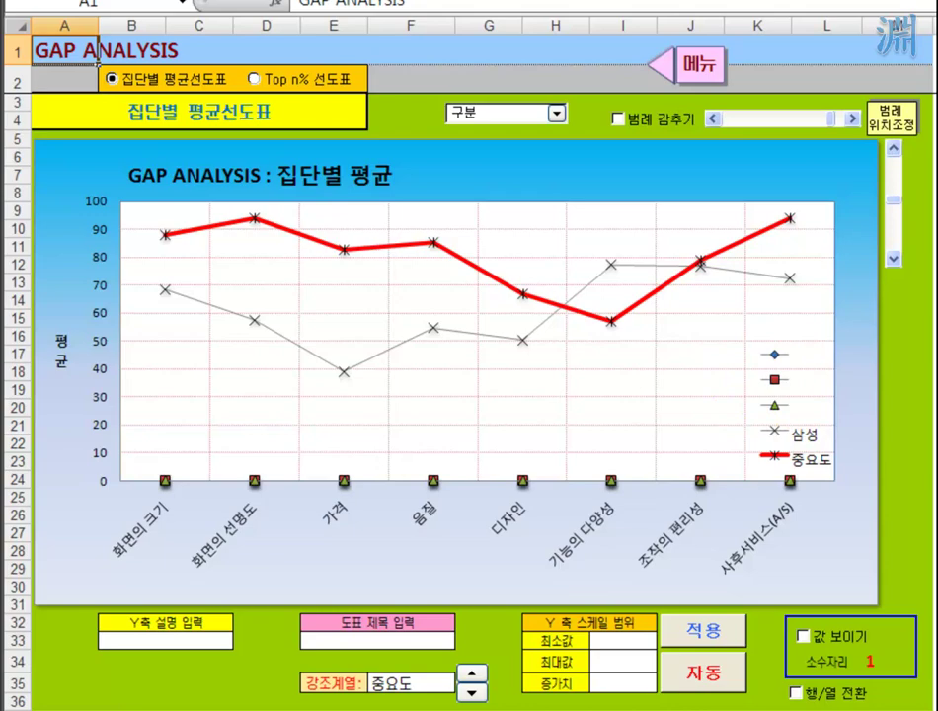
key(ctrl+Page_Down)
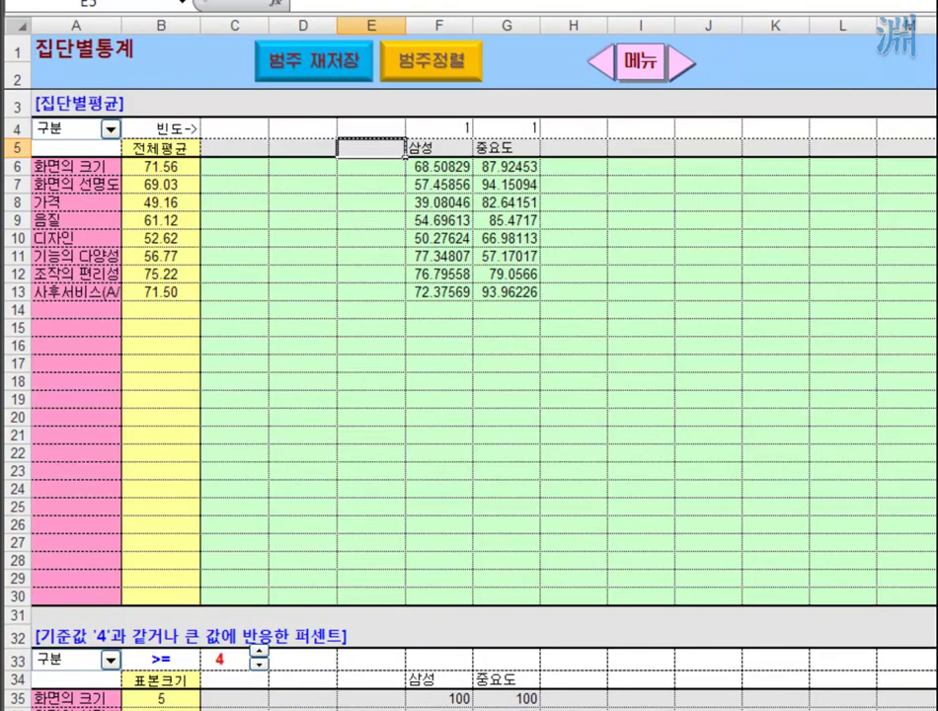
click(454, 145)
drag(454, 145, 490, 149)
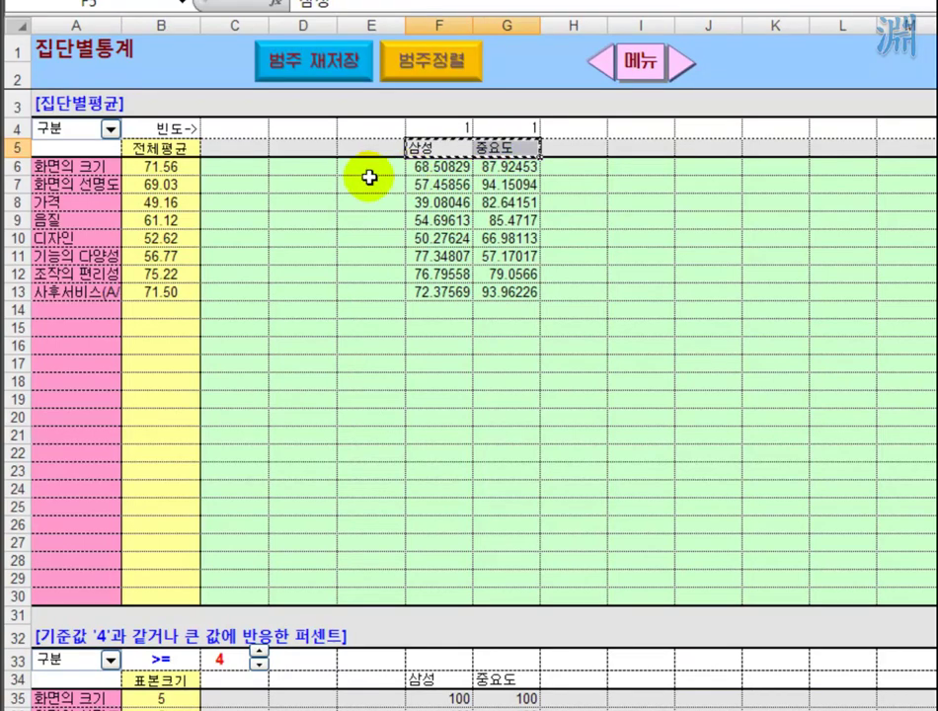
click(232, 146)
right_click(218, 148)
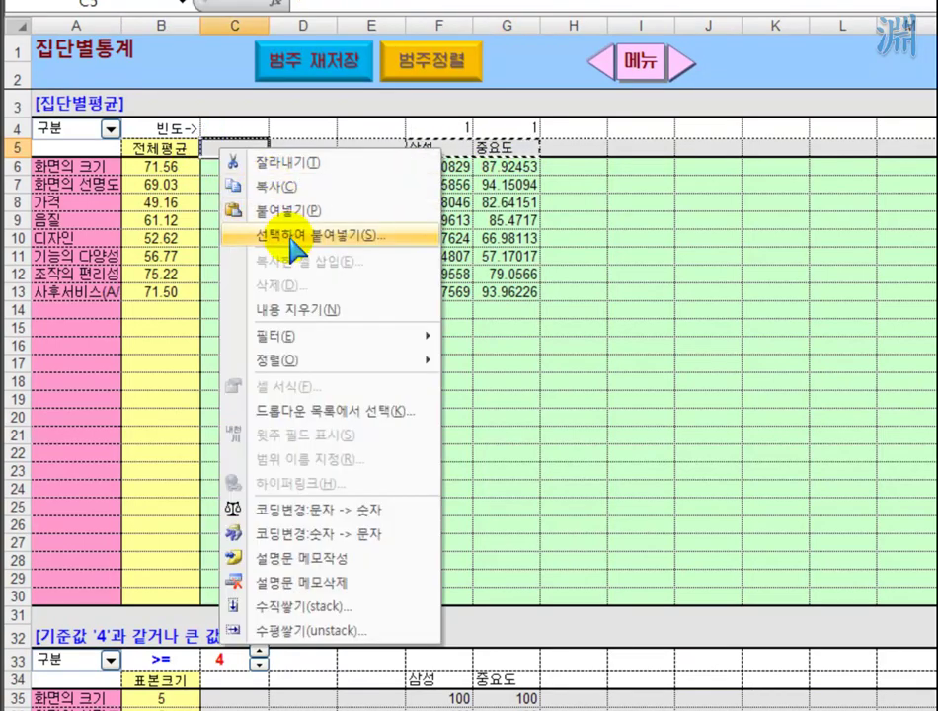
click(256, 238)
click(132, 158)
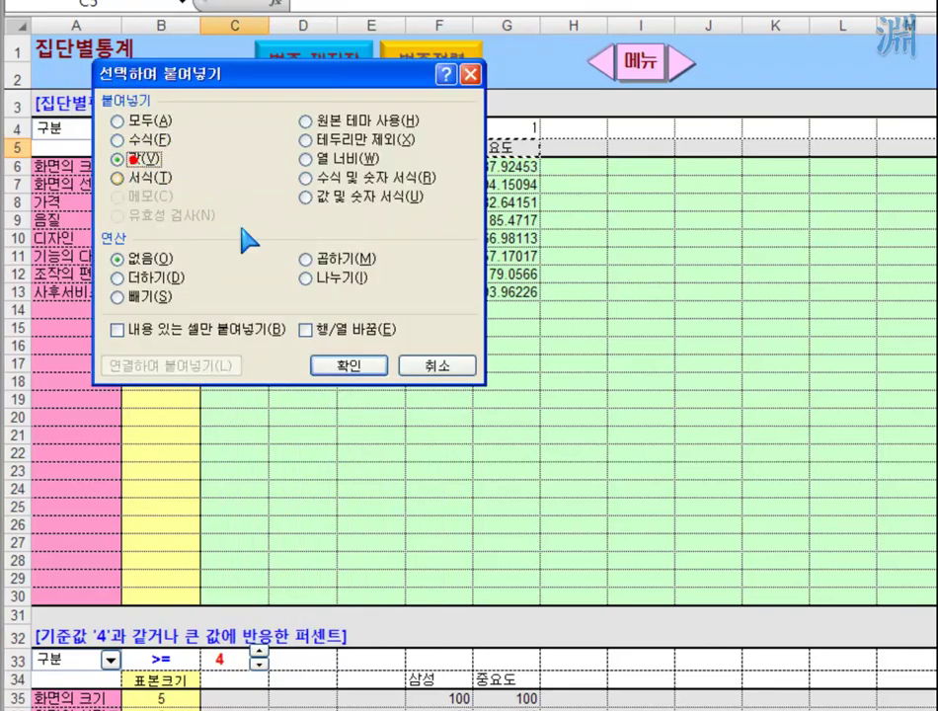
click(349, 365)
Step: Clear the leftover group names in E5:G5 of the 집단별평균 table, keeping only 삼성 and 중요도 in C5:D5
click(420, 148)
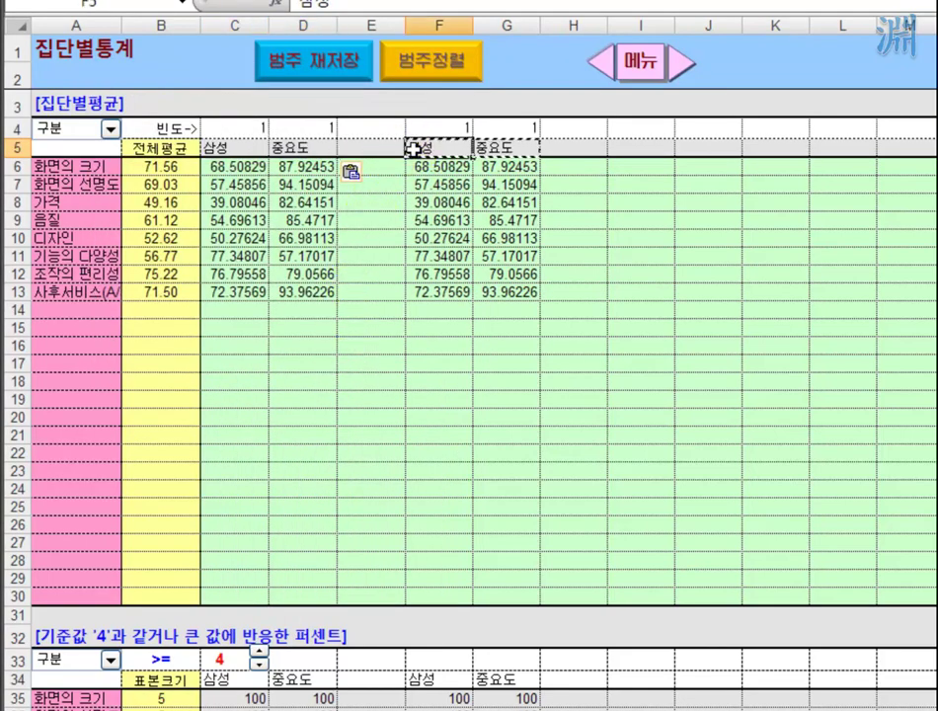
drag(376, 145, 531, 147)
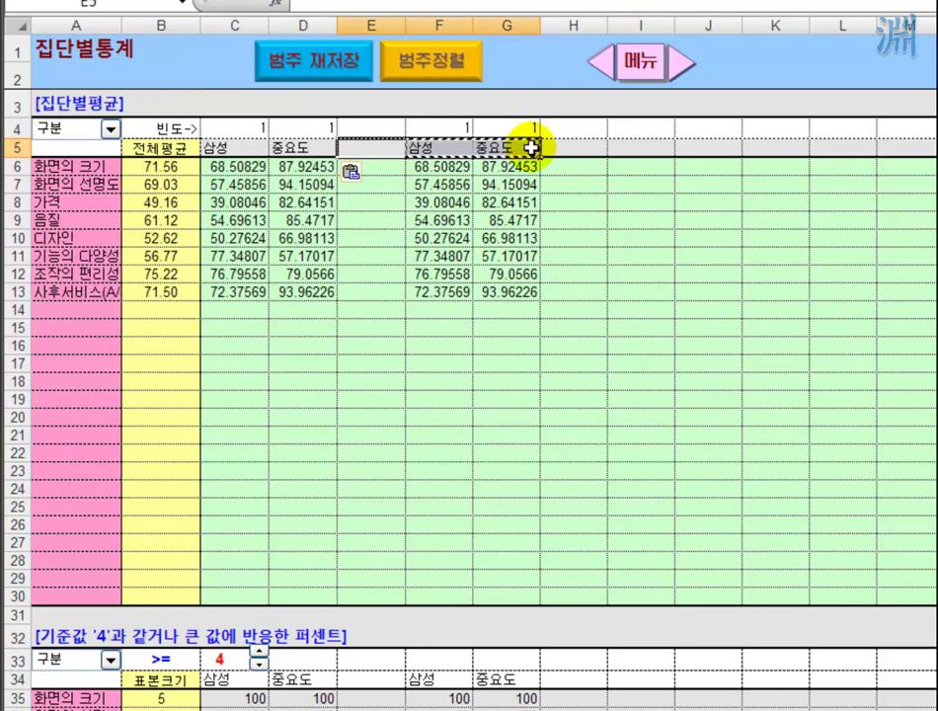
key(Delete)
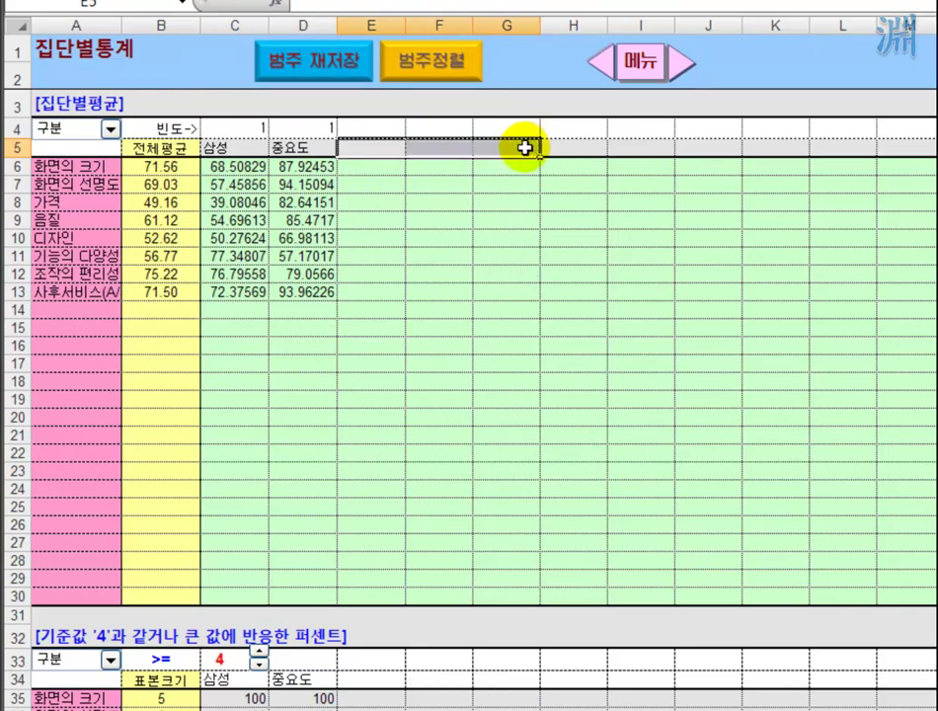
click(216, 149)
click(306, 149)
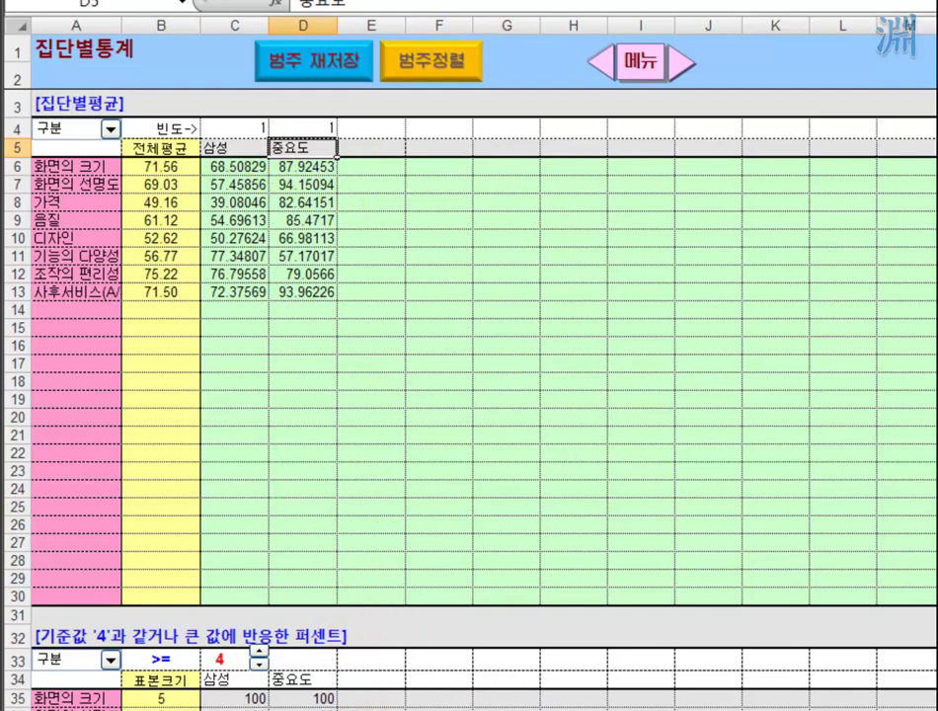
Step: Show value labels on the GAP chart and set the emphasized series to 중요도
key(ctrl+Page_Down)
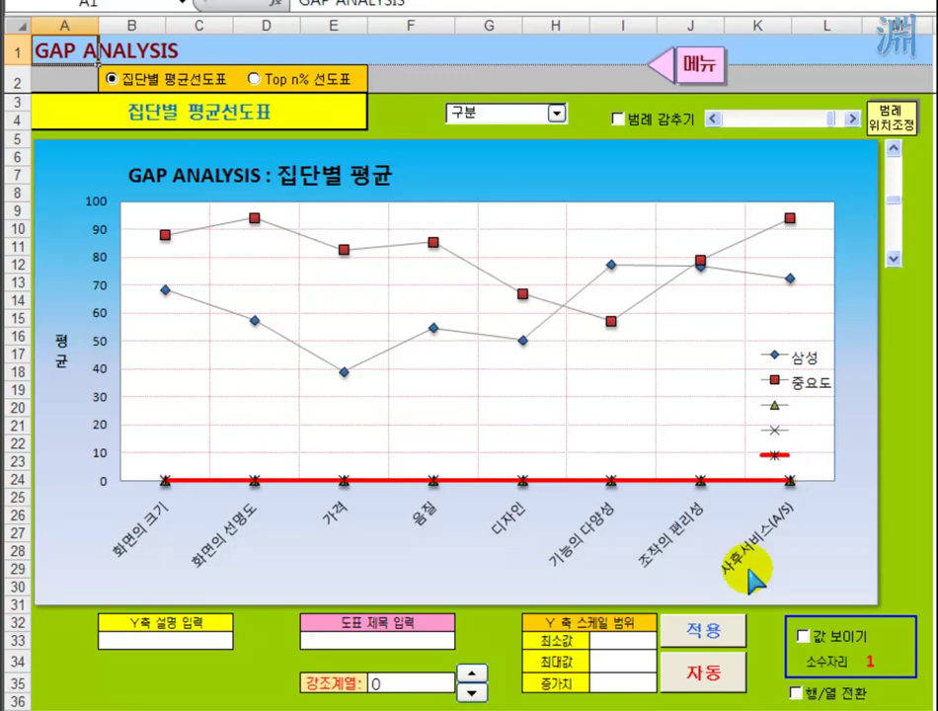
click(802, 636)
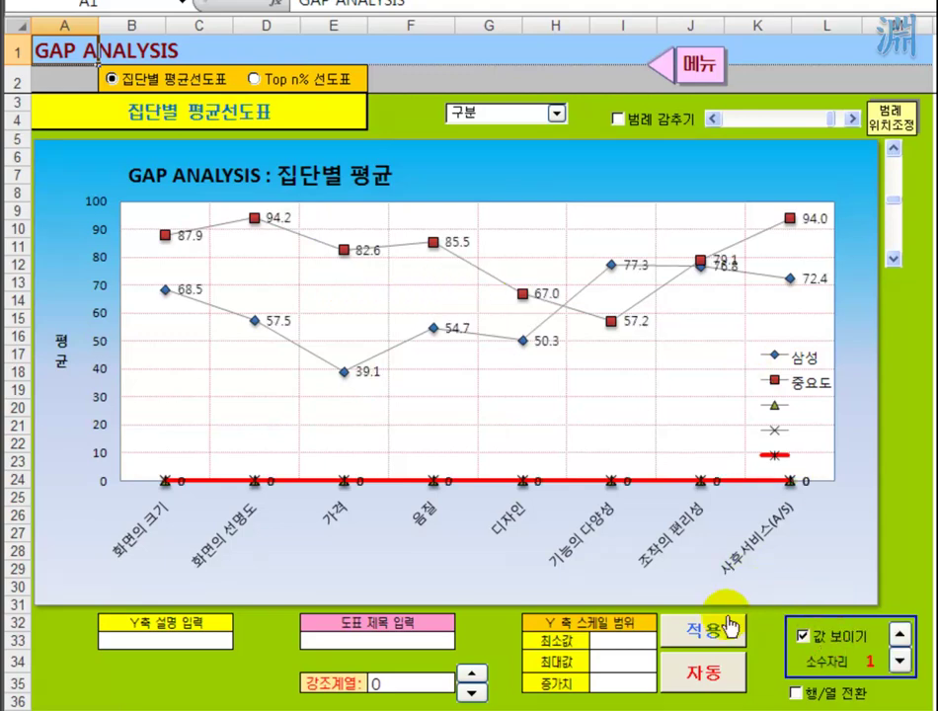
click(472, 674)
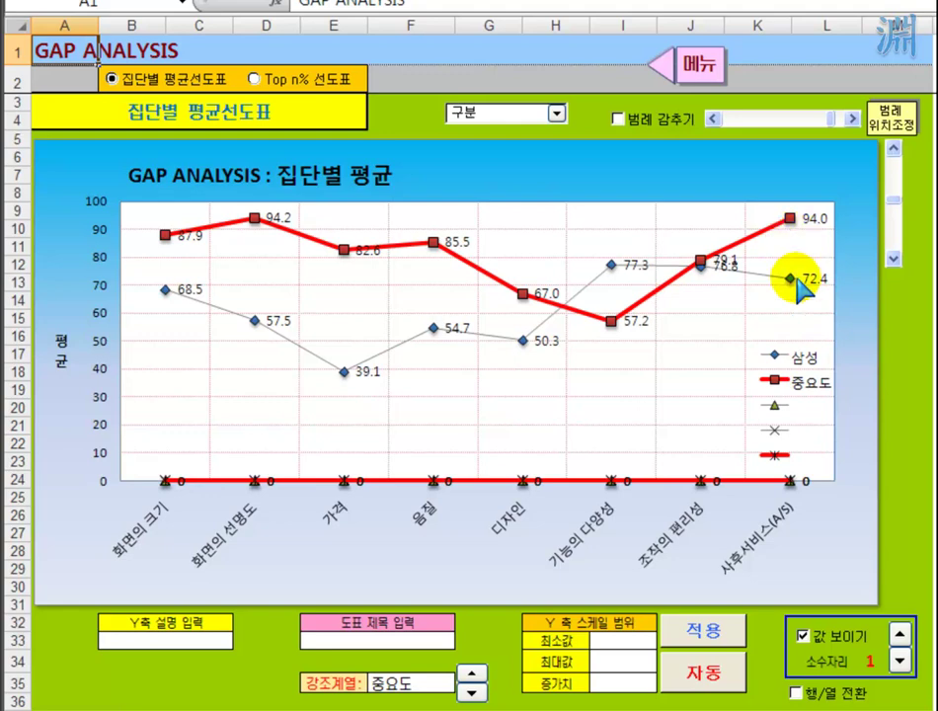
Step: Examine the gaps between the 중요도 and 삼성 lines at 화면의 크기, 화면의 선명도, 가격 and 음질, marking them with freehand pen strokes
click(798, 219)
click(789, 215)
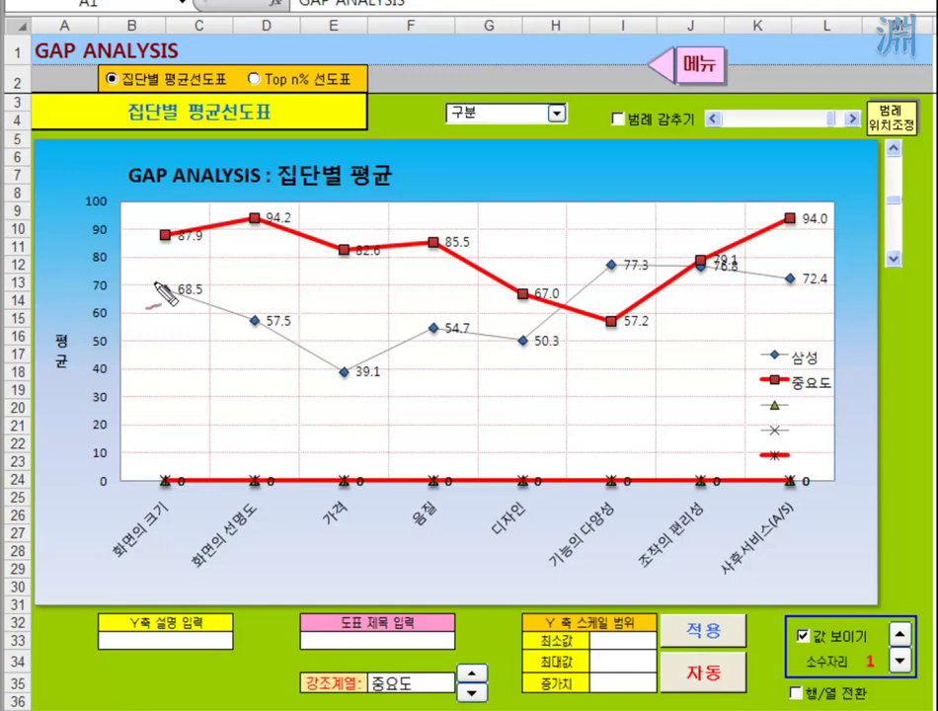
mouse_move(162, 245)
mouse_down()
mouse_move(477, 234)
mouse_move(225, 264)
mouse_up()
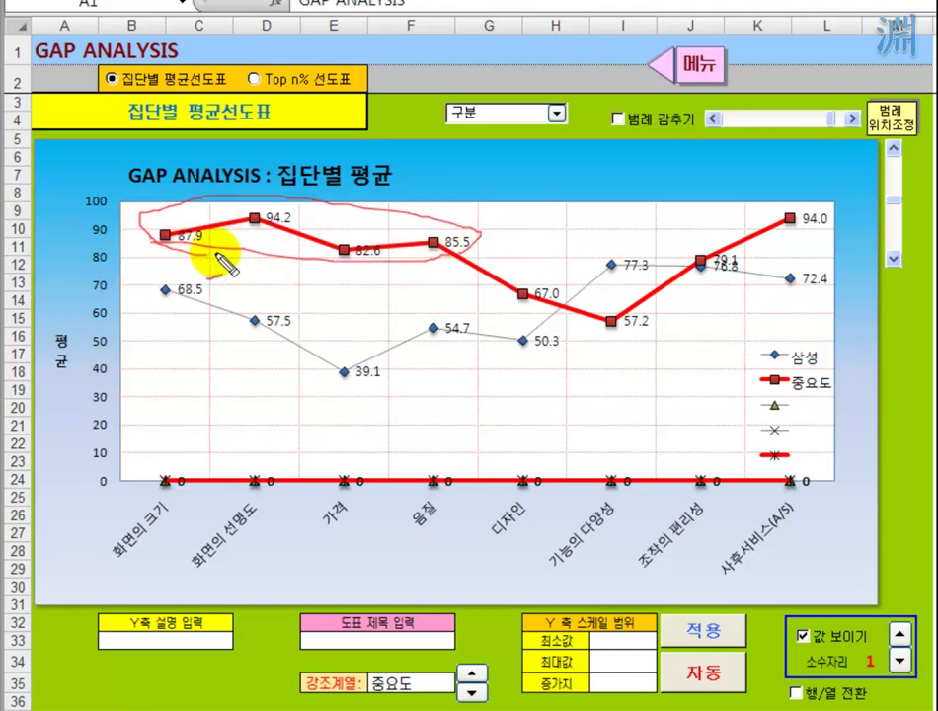
drag(338, 256, 335, 372)
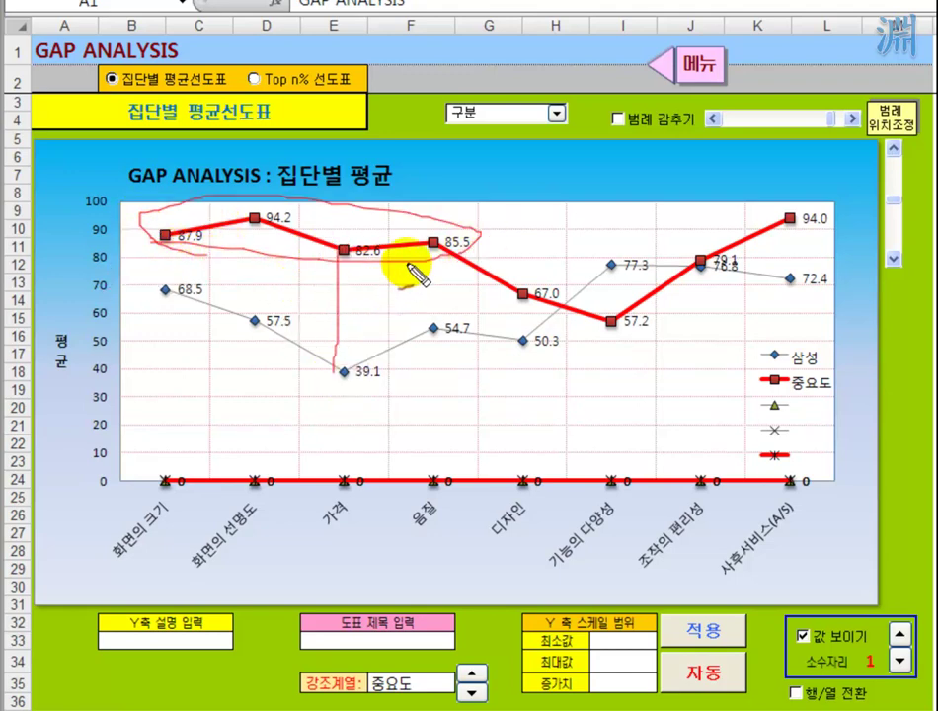
drag(434, 247, 433, 328)
drag(251, 227, 255, 321)
mouse_move(340, 537)
mouse_down()
mouse_move(306, 538)
mouse_move(303, 465)
mouse_move(329, 555)
mouse_move(373, 434)
mouse_move(325, 534)
mouse_move(327, 545)
mouse_move(375, 546)
mouse_move(308, 563)
mouse_move(316, 548)
mouse_move(363, 546)
mouse_move(318, 548)
mouse_up()
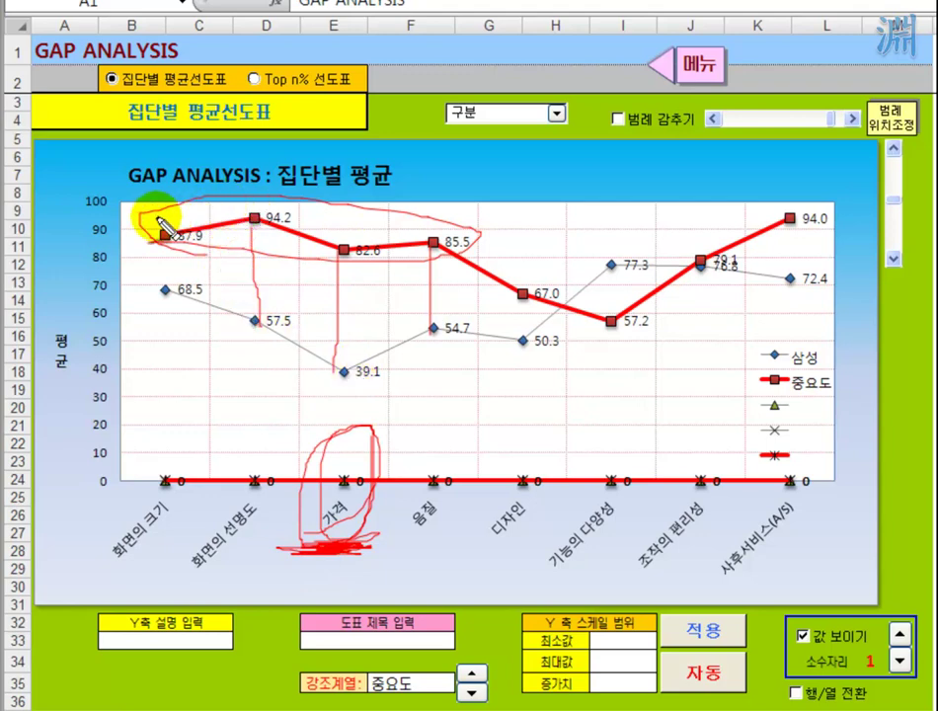
mouse_move(242, 229)
mouse_down()
mouse_move(242, 293)
mouse_move(284, 253)
mouse_up()
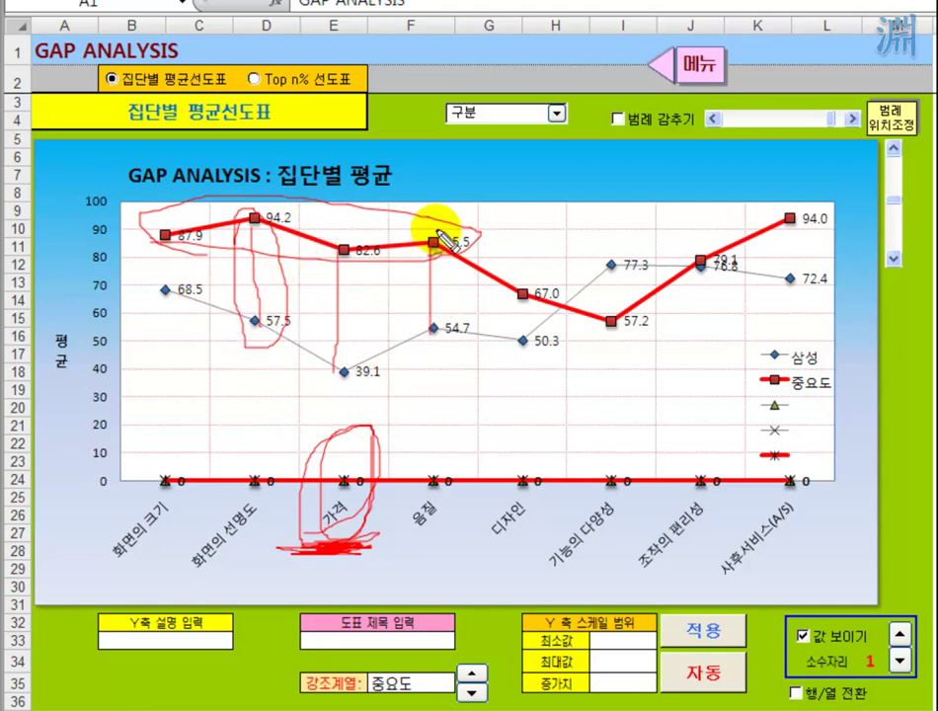
mouse_move(452, 214)
mouse_down()
mouse_move(456, 314)
mouse_move(415, 249)
mouse_move(471, 318)
mouse_up()
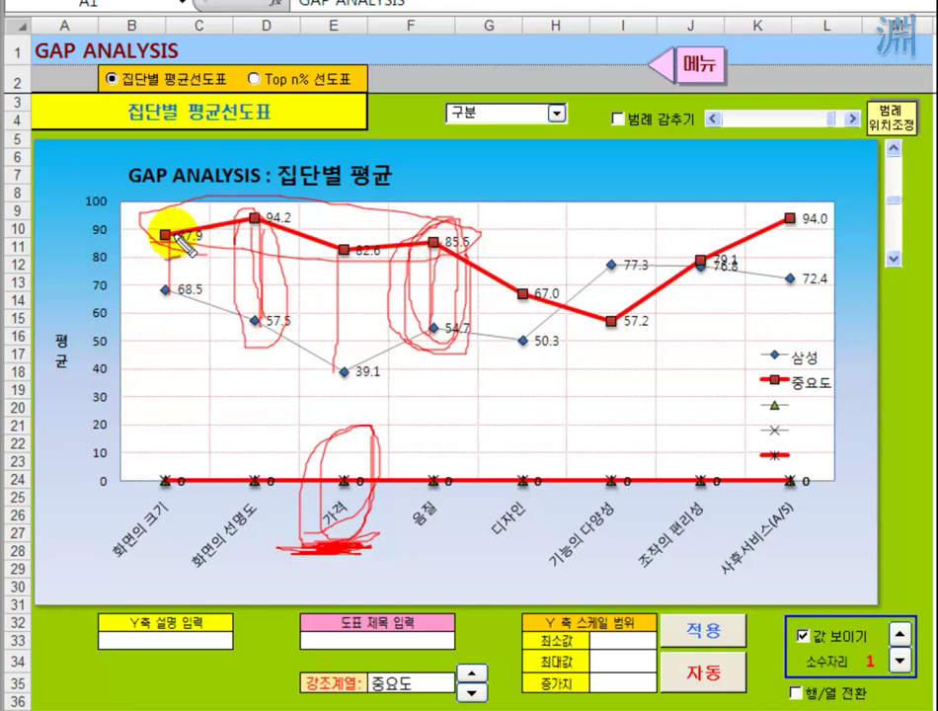
mouse_move(148, 245)
mouse_down()
mouse_move(194, 317)
mouse_move(209, 292)
mouse_up()
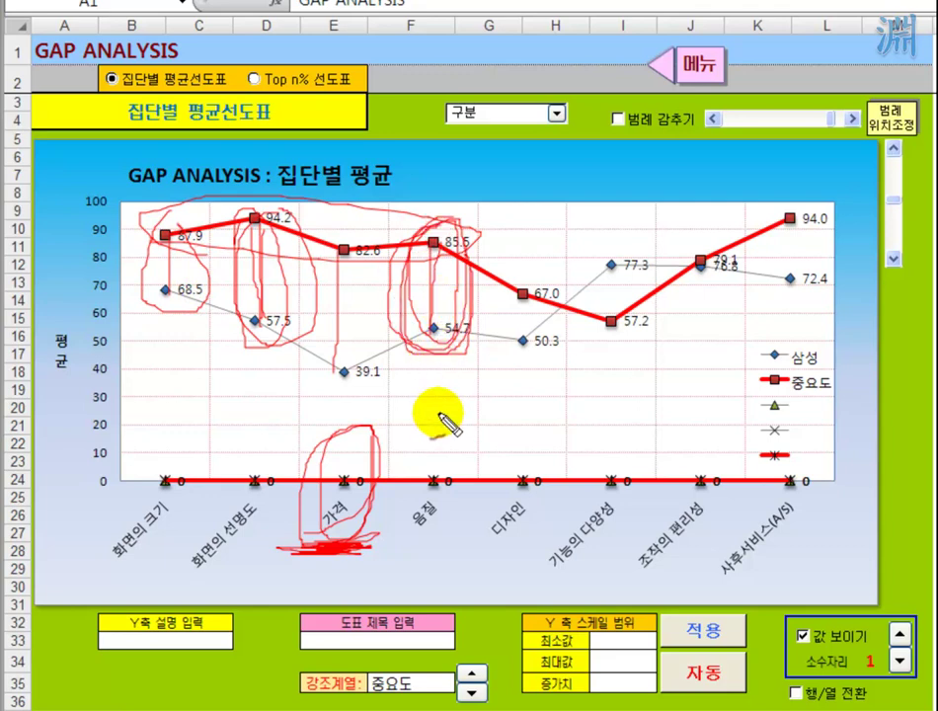
Step: Mark the 화면의 크기, 화면의 선명도, 음질 and 사후서비스(A/S) categories on the chart and the 사후서비스(A/S) gap with the pen
mouse_move(434, 372)
mouse_down()
mouse_move(457, 369)
mouse_move(446, 470)
mouse_up()
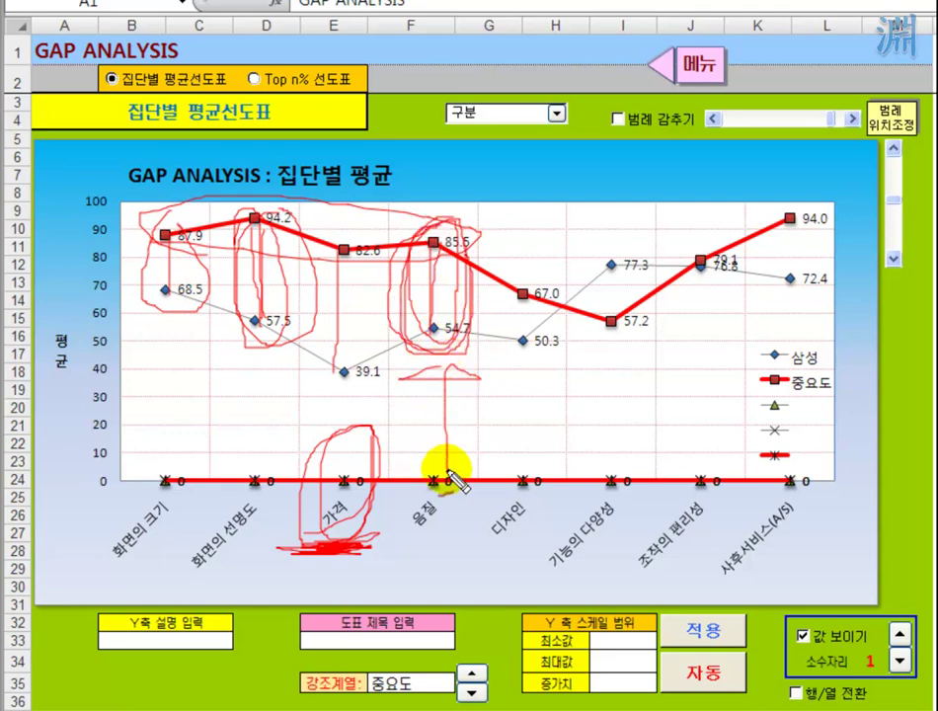
mouse_move(279, 482)
mouse_down()
mouse_move(268, 512)
mouse_move(246, 524)
mouse_up()
drag(203, 464, 183, 466)
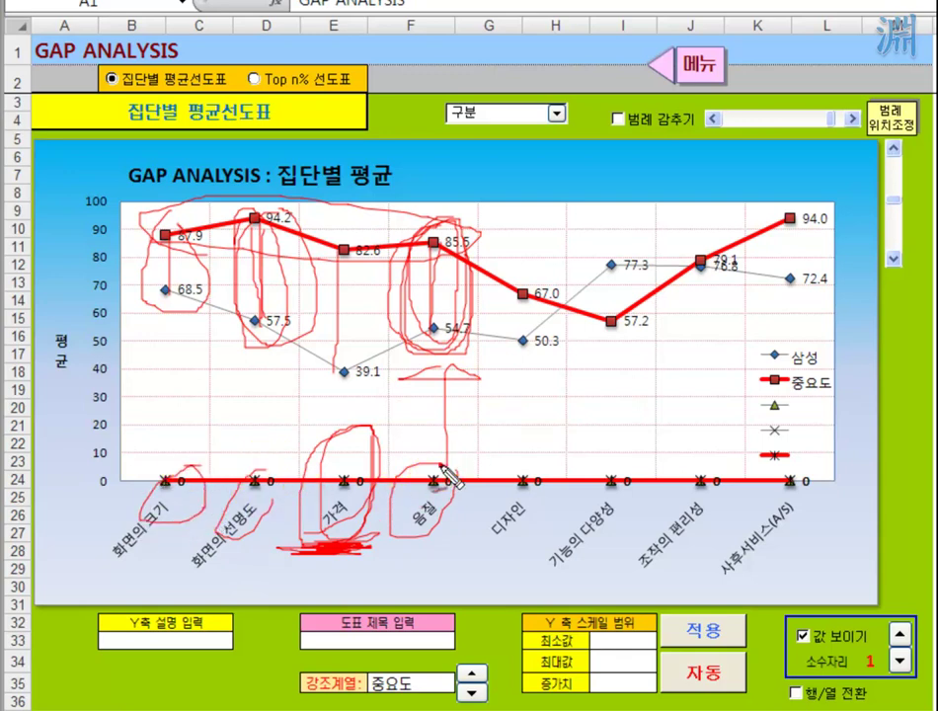
drag(264, 417, 221, 471)
click(204, 449)
drag(790, 219, 795, 286)
mouse_move(762, 452)
mouse_down()
mouse_move(789, 457)
mouse_move(831, 499)
mouse_up()
drag(749, 465, 819, 478)
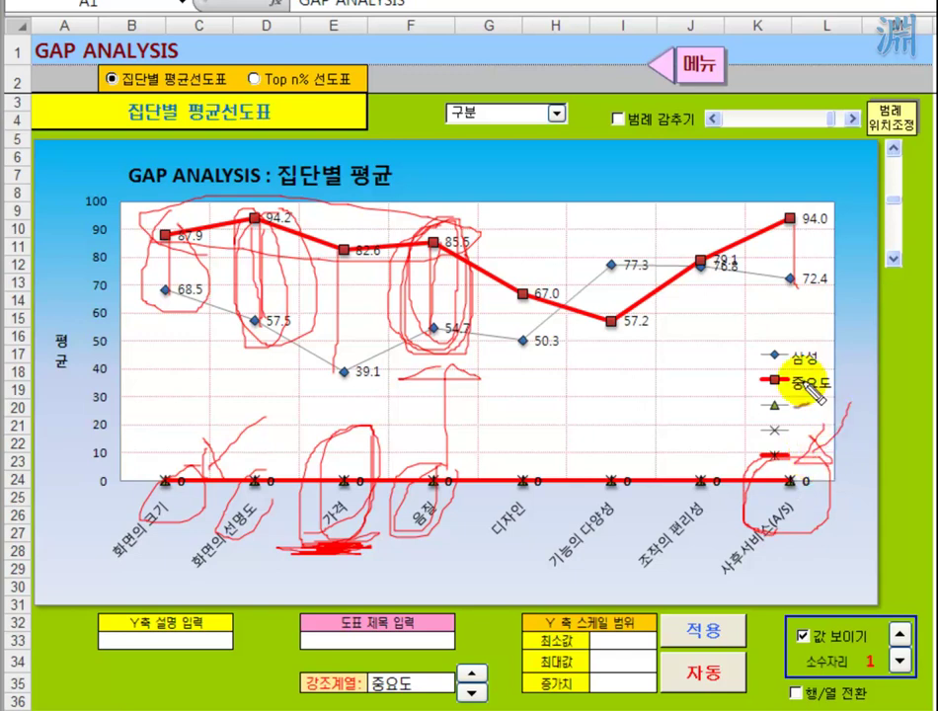
Step: Sketch freehand notes around the legend, circle the 사후서비스(A/S) and 음질 gaps, and erase all pen marks from the chart
mouse_move(728, 414)
mouse_down()
mouse_move(703, 423)
mouse_move(753, 434)
mouse_up()
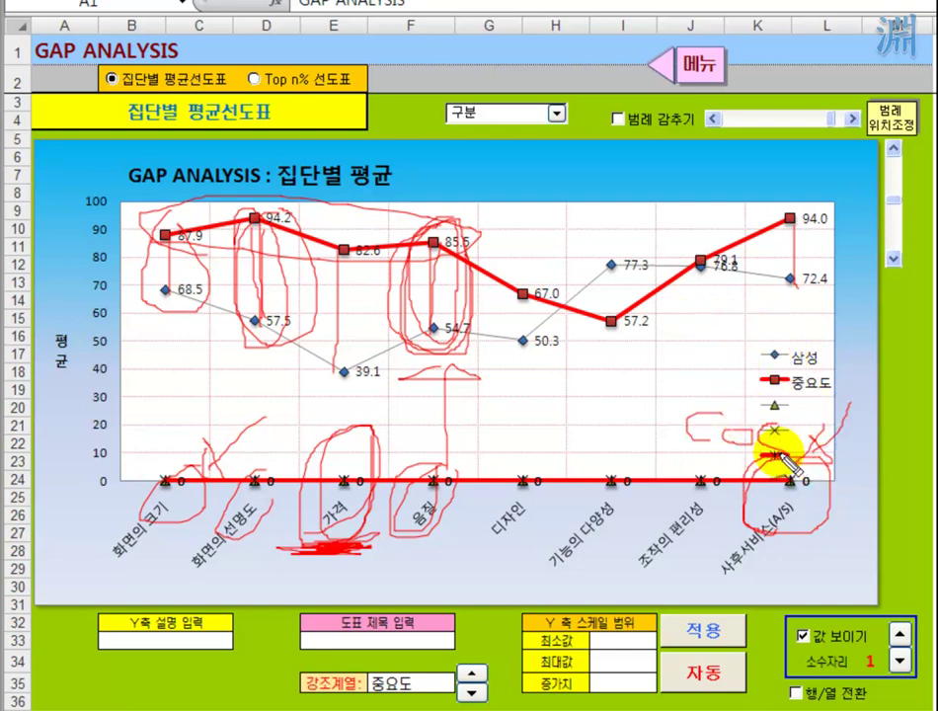
drag(802, 393, 800, 424)
mouse_move(820, 473)
mouse_down()
mouse_move(785, 433)
mouse_move(843, 418)
mouse_move(708, 403)
mouse_move(848, 482)
mouse_move(774, 394)
mouse_move(747, 341)
mouse_move(752, 323)
mouse_move(732, 324)
mouse_move(684, 376)
mouse_move(676, 372)
mouse_move(717, 394)
mouse_move(777, 350)
mouse_up()
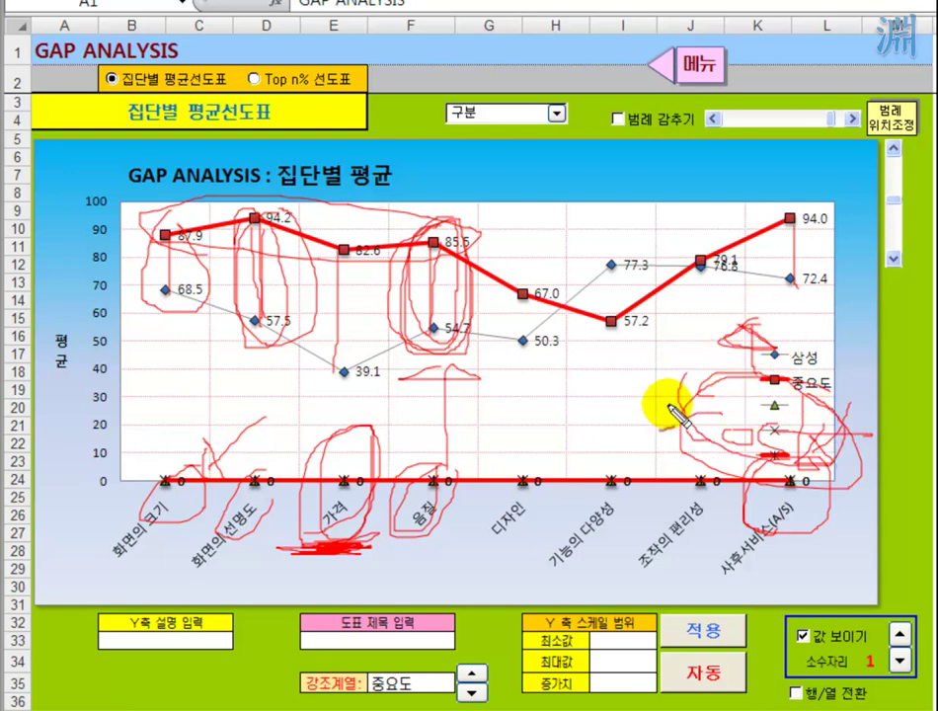
drag(440, 468, 661, 380)
drag(609, 423, 625, 418)
click(680, 360)
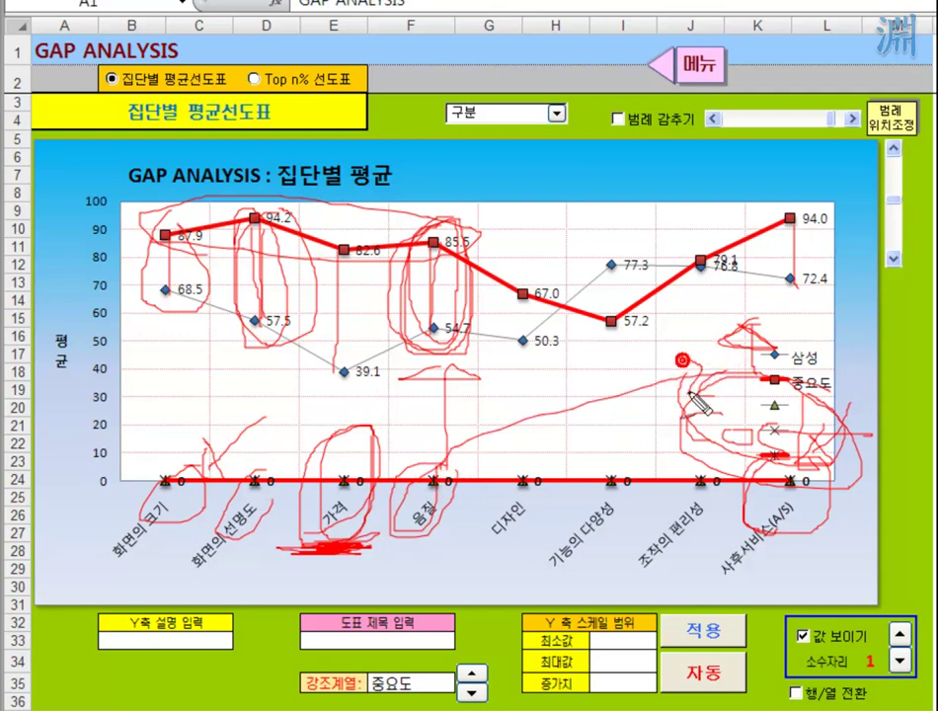
drag(680, 360, 588, 422)
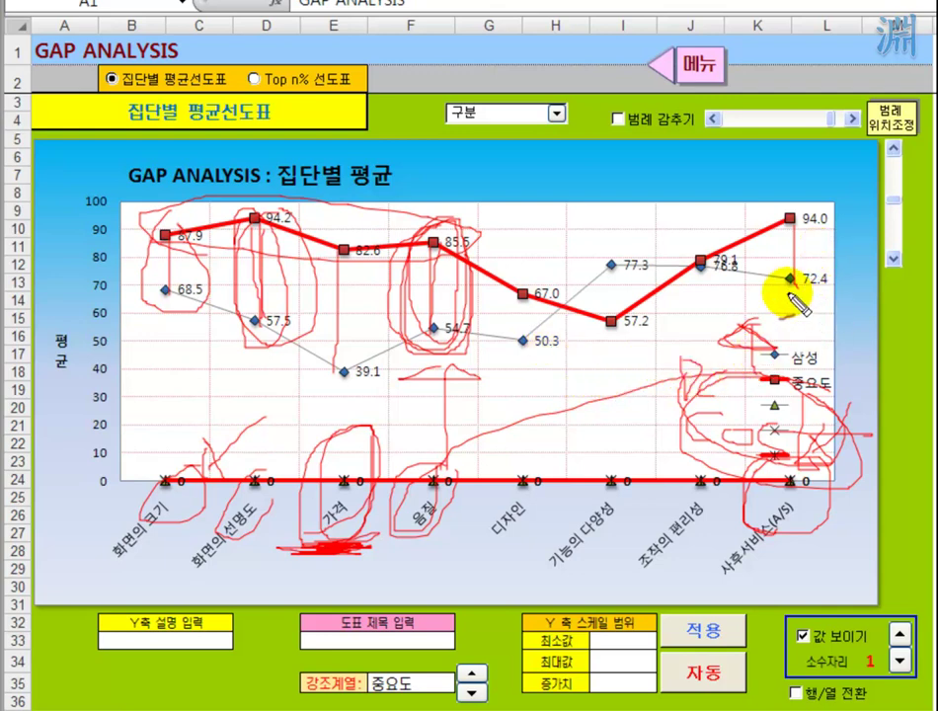
mouse_move(834, 282)
mouse_down()
mouse_move(786, 178)
mouse_move(760, 326)
mouse_move(732, 221)
mouse_move(840, 306)
mouse_move(815, 176)
mouse_move(785, 340)
mouse_up()
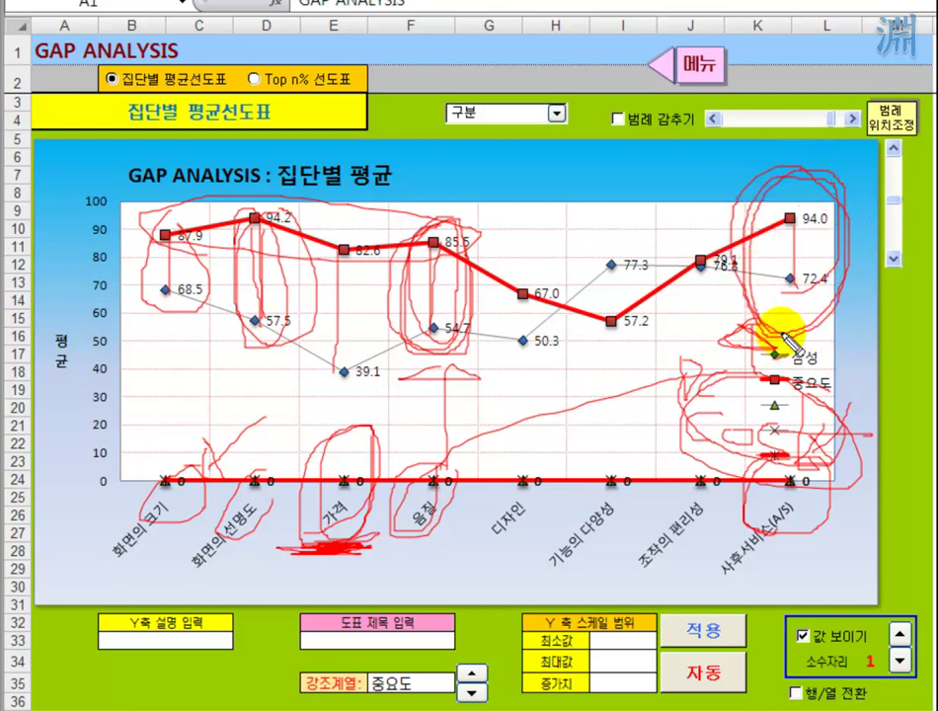
click(404, 400)
drag(397, 245, 446, 388)
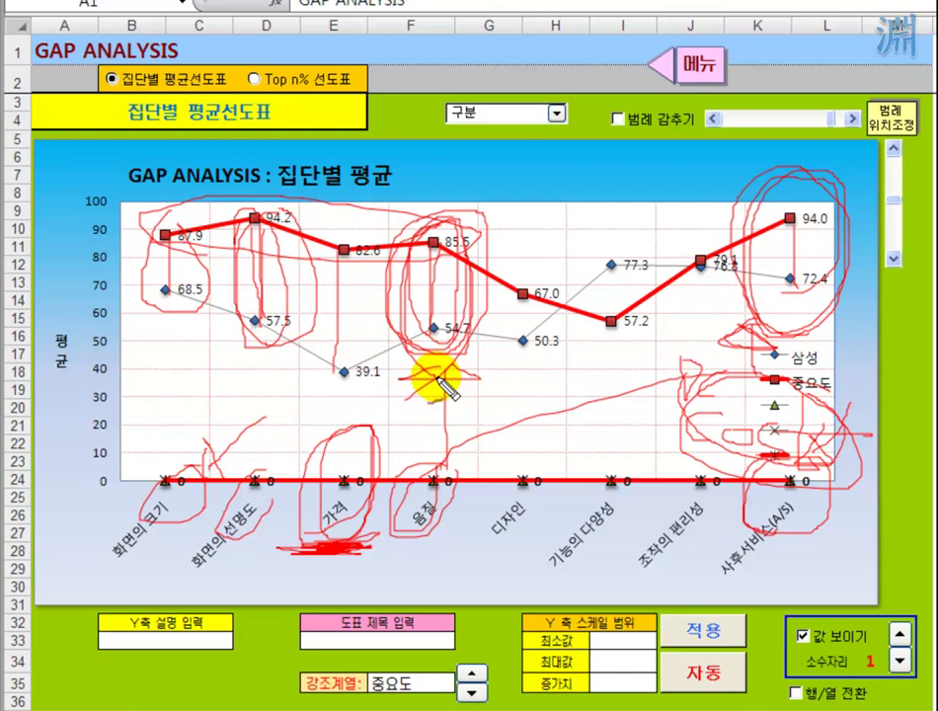
key(Escape)
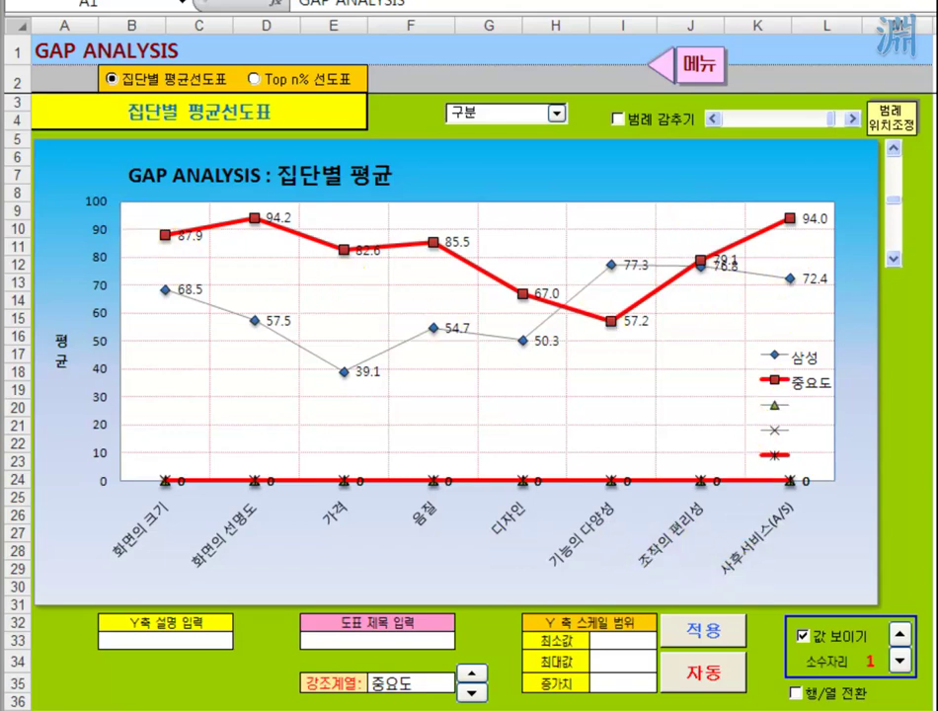
Step: Reload all brand categories in the 집단별통계 sheet so 엘지, 아남, 대우, 삼성 and 중요도 are plotted in the GAP chart
click(95, 60)
key(ctrl+Page_Up)
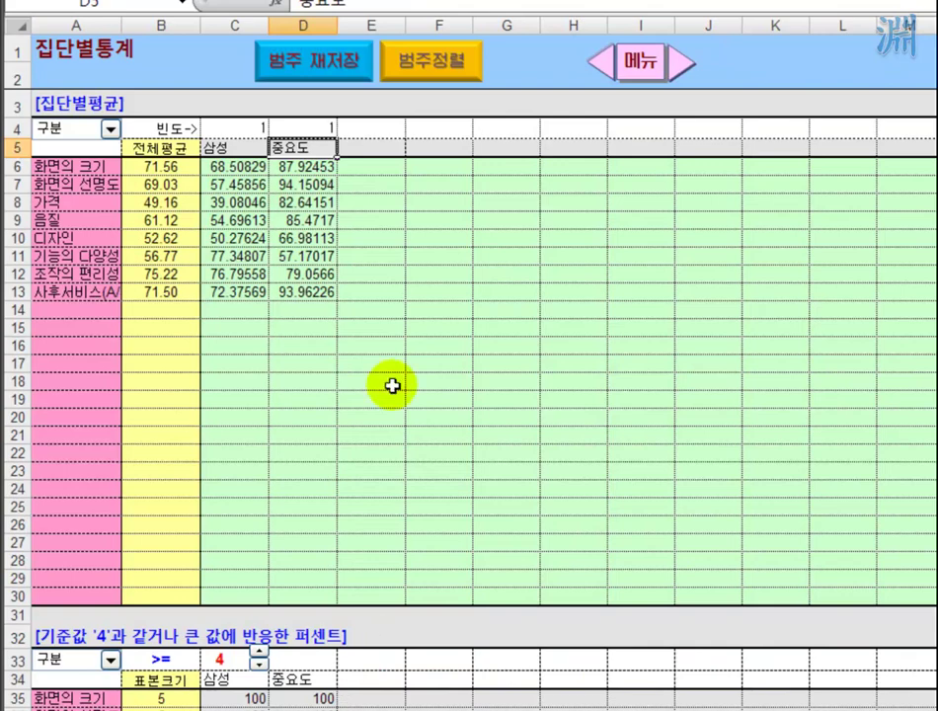
click(286, 65)
click(332, 65)
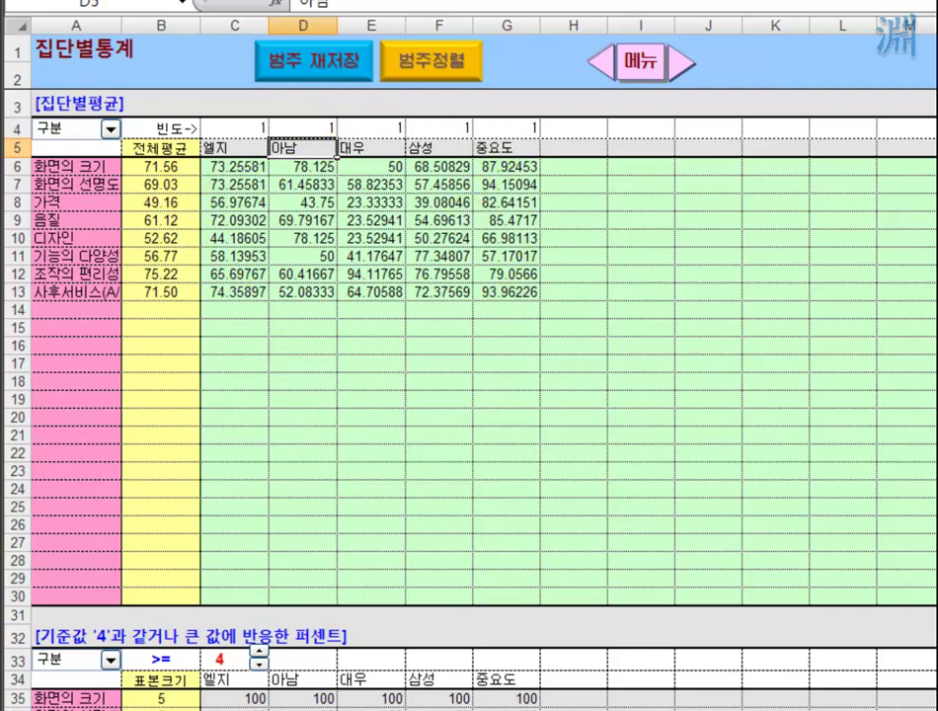
key(ctrl+Page_Down)
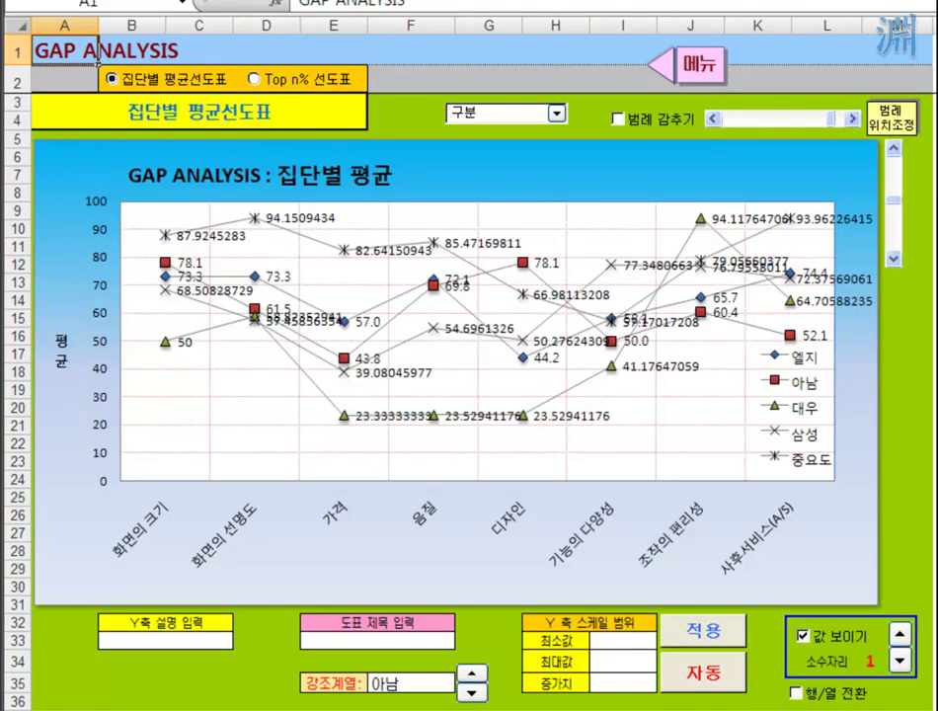
Step: Reapply the value labels with one decimal place to all chart series and set the emphasized series to 중요도
click(838, 643)
click(841, 642)
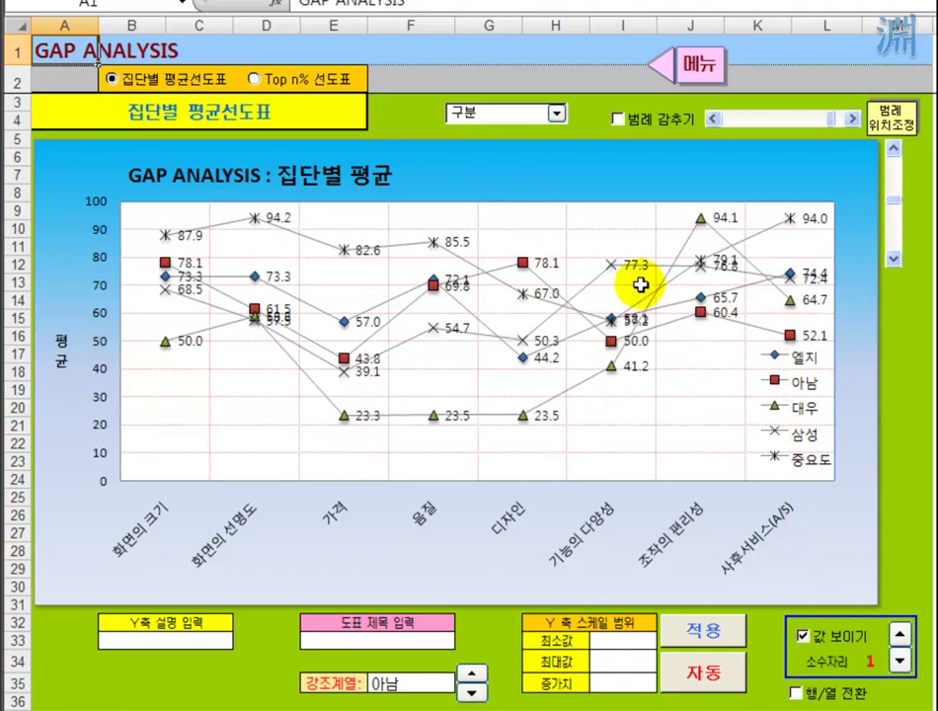
click(474, 673)
click(473, 673)
click(474, 673)
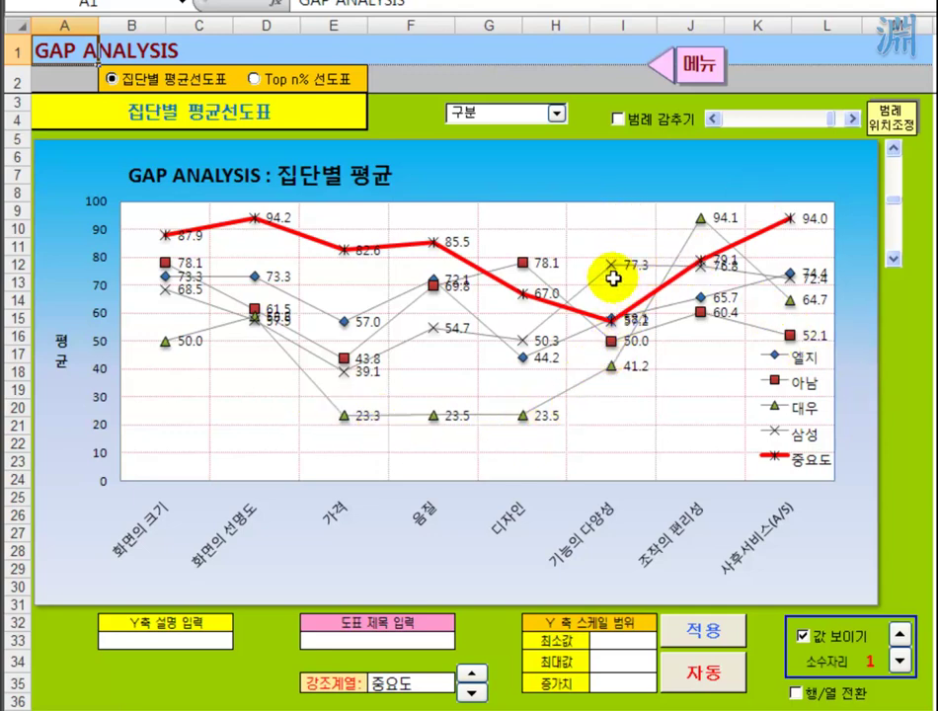
Step: Preview the GAP chart in DoE MasterWare's chart copy dialog (도표복사하기) and close the dialog
click(40, 0)
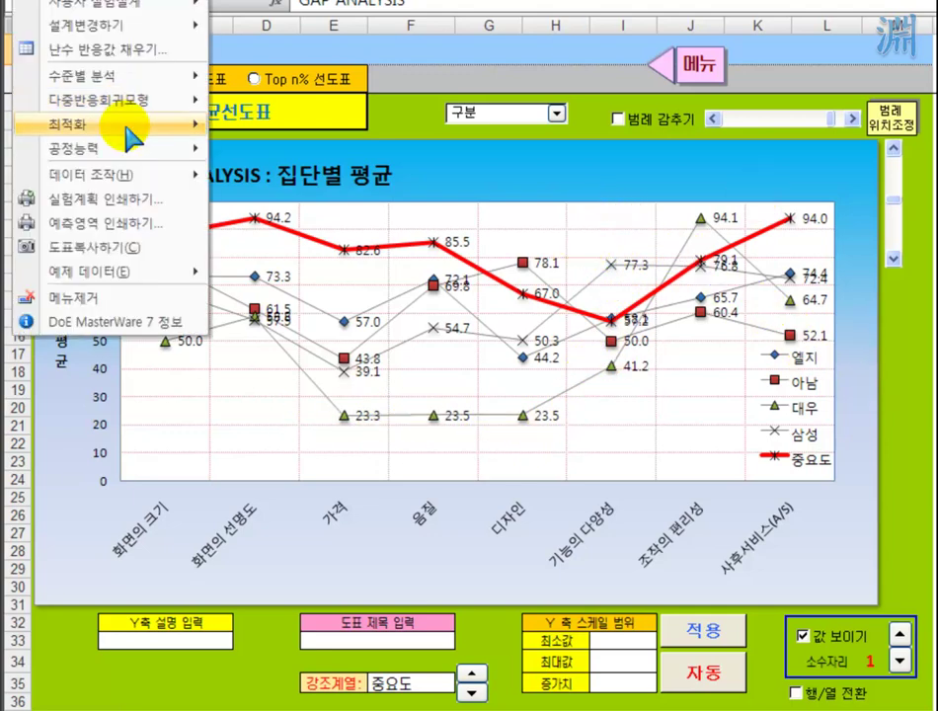
click(92, 259)
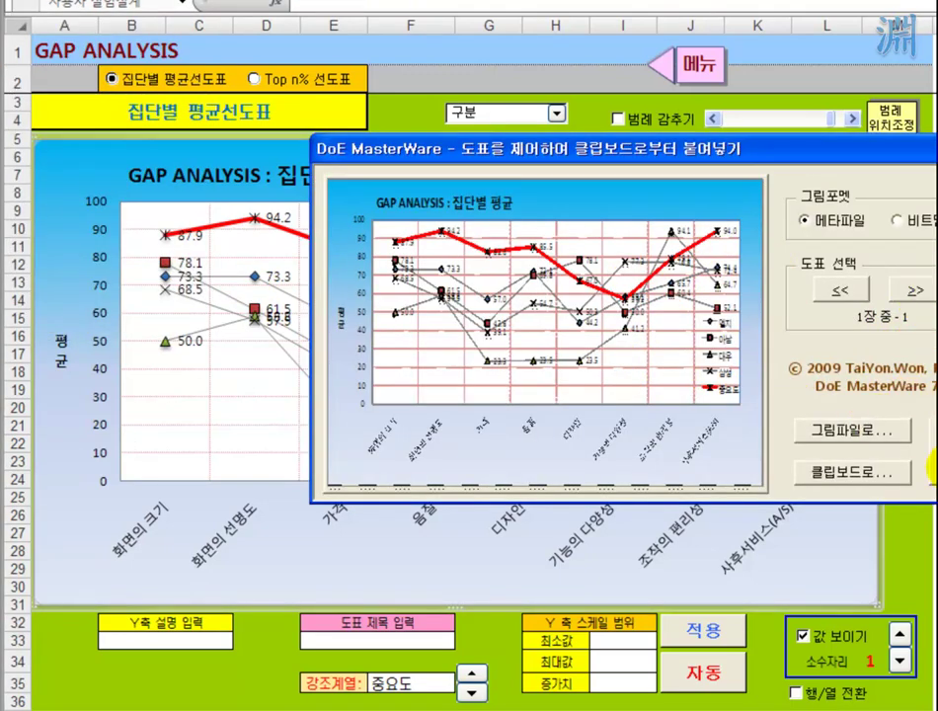
click(932, 472)
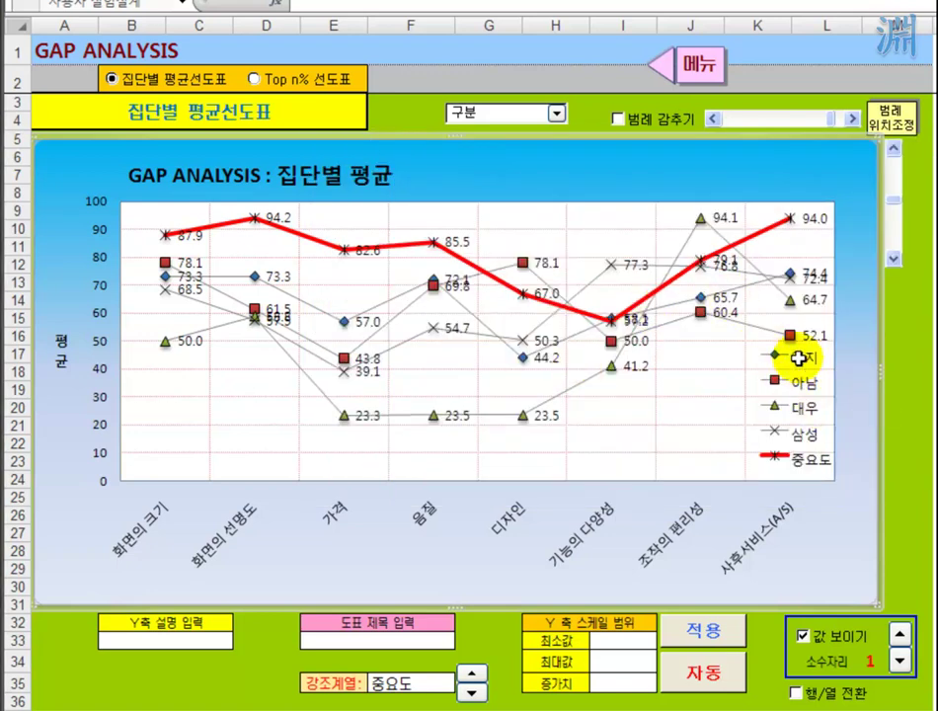